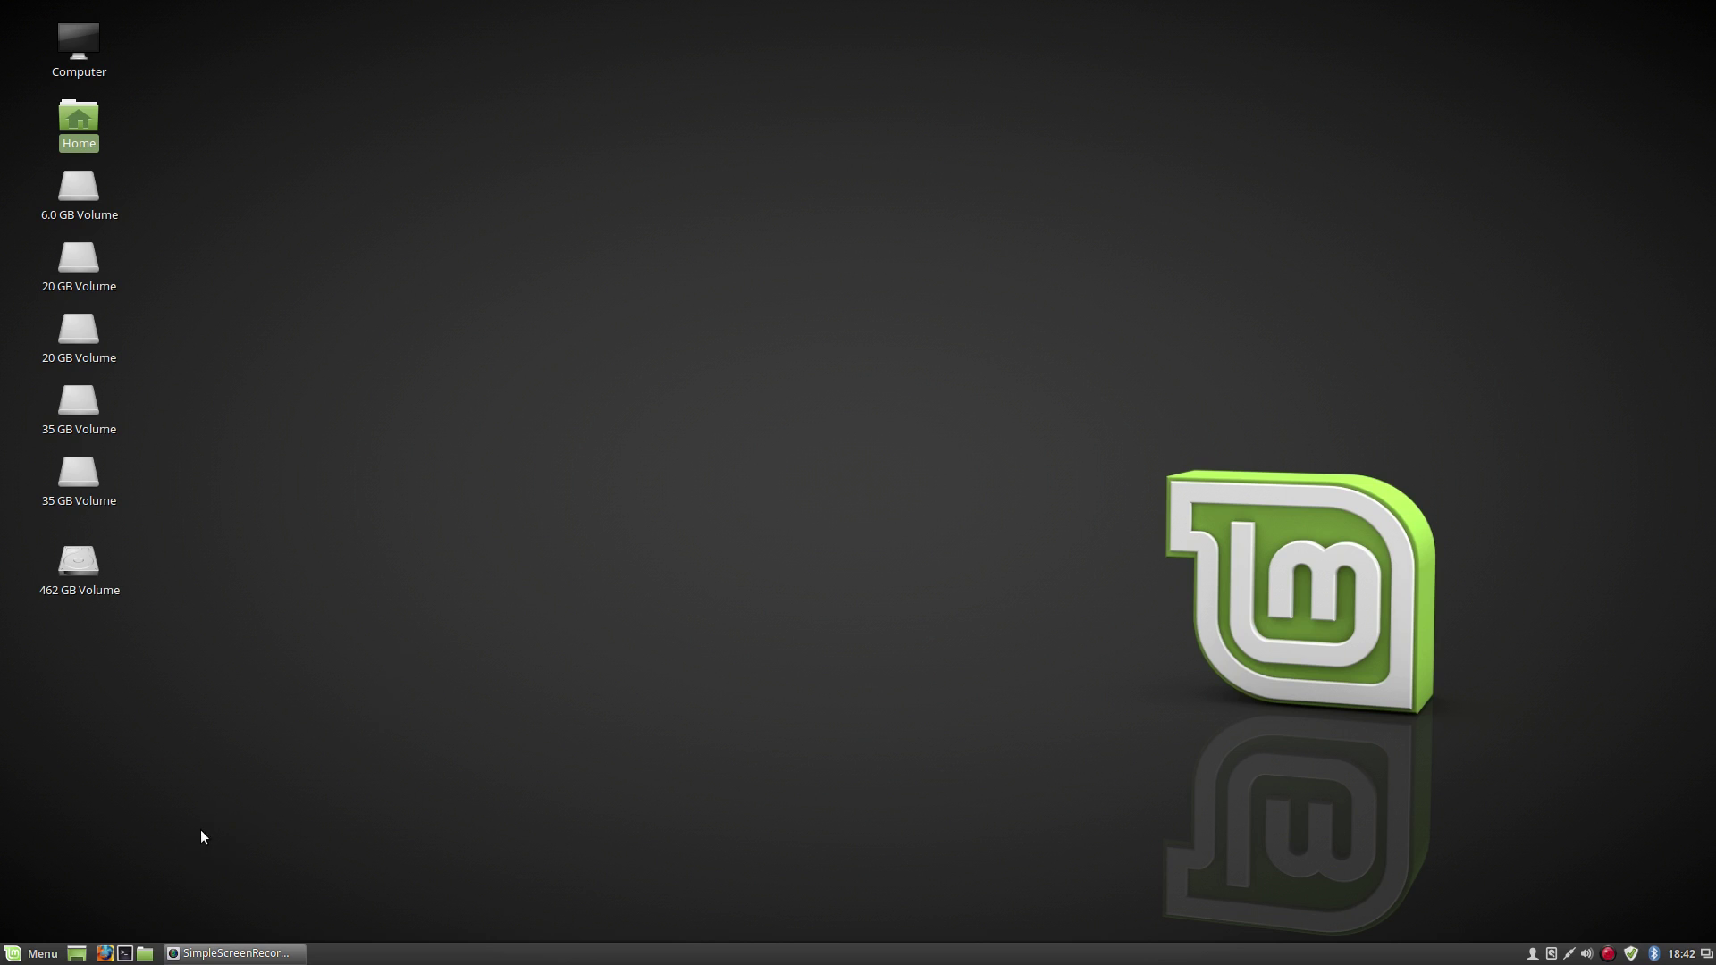
Open the home folder in the file manager
left_click(40, 953)
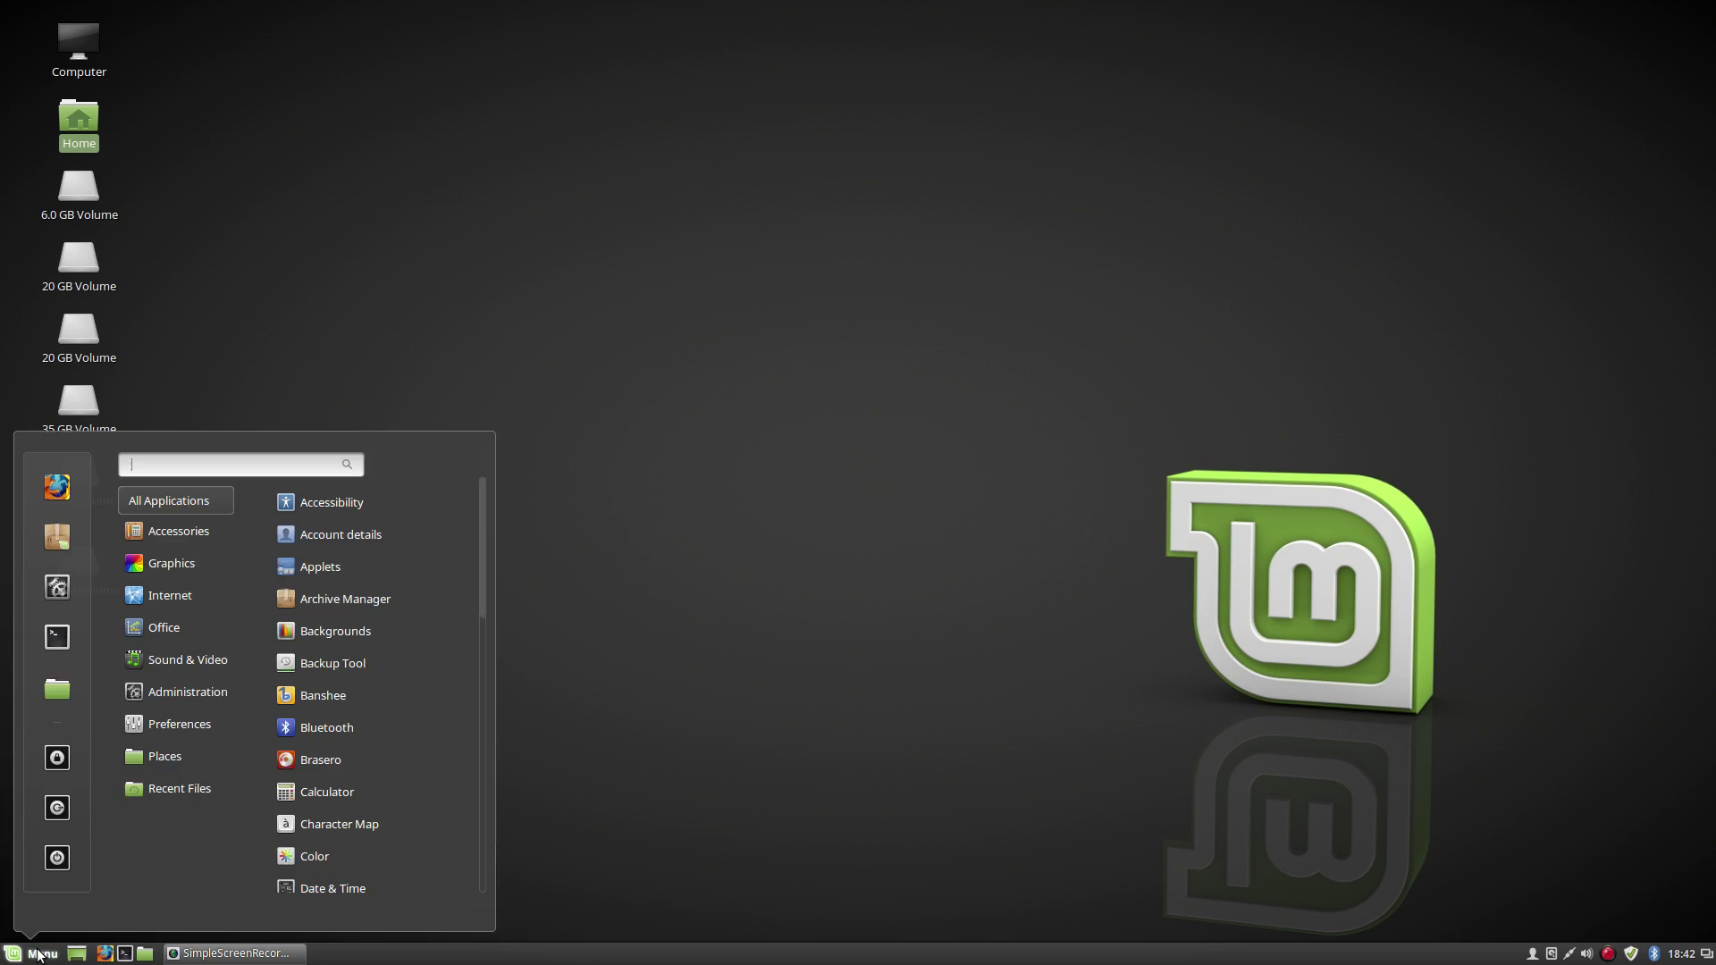
left_click(52, 694)
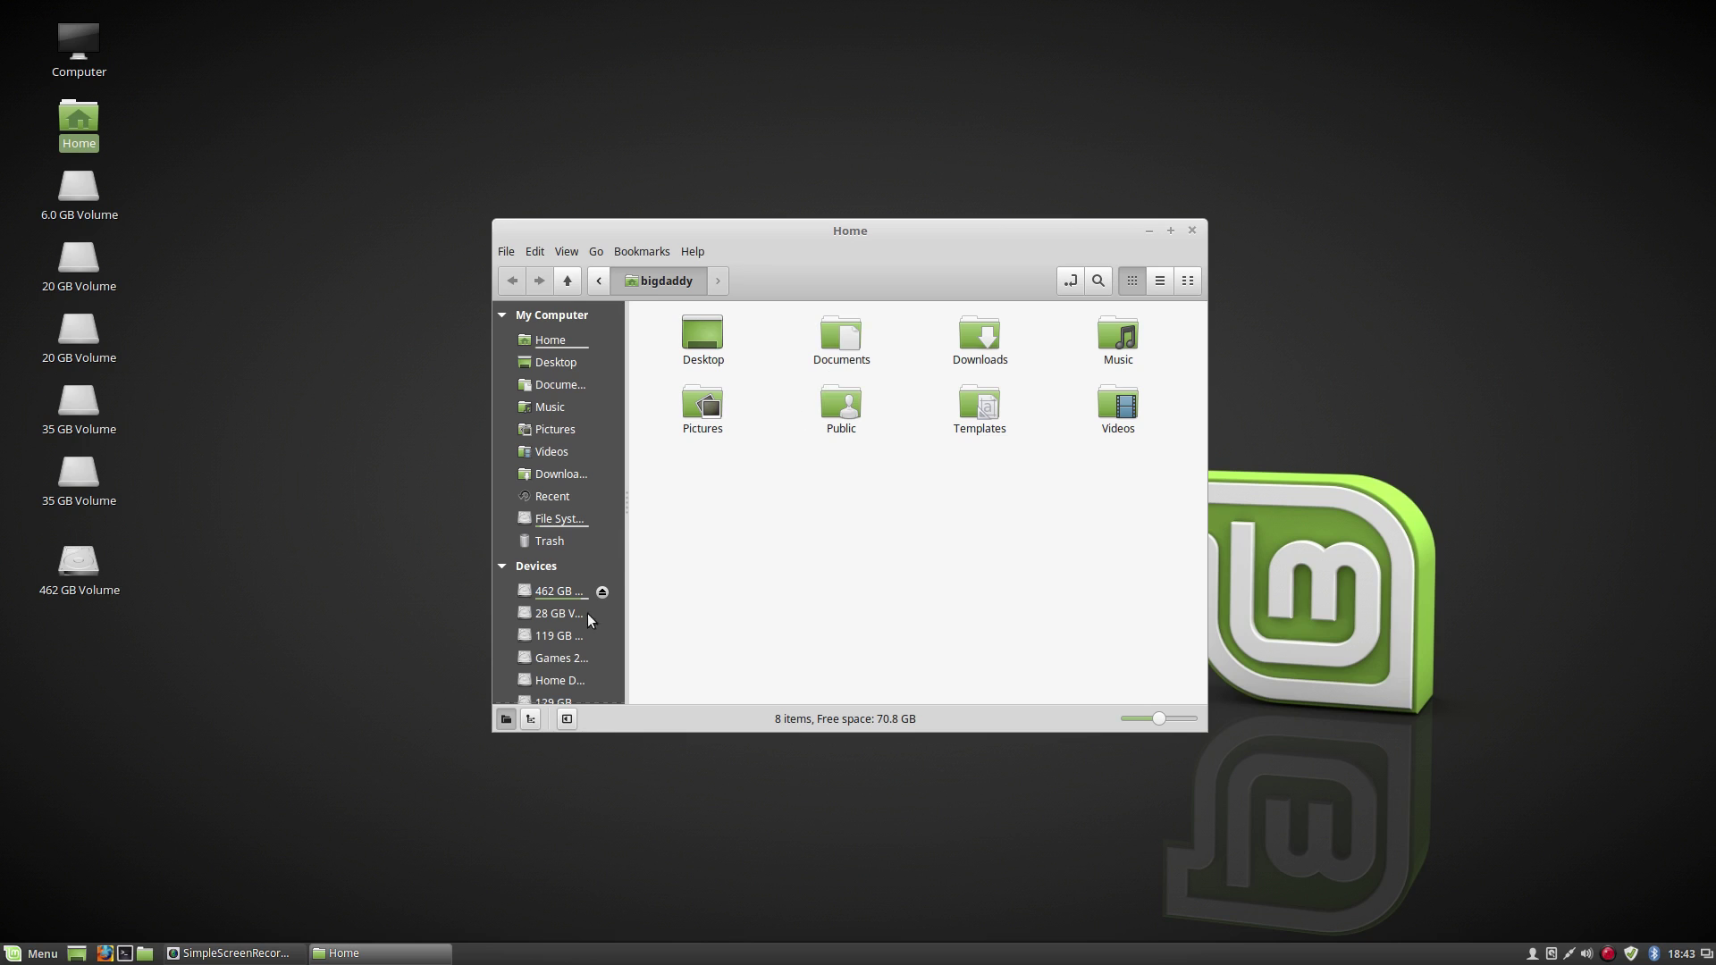
Search the installed applications for the Welcome Screen and launch it
left_click(37, 952)
mouse_move(141, 780)
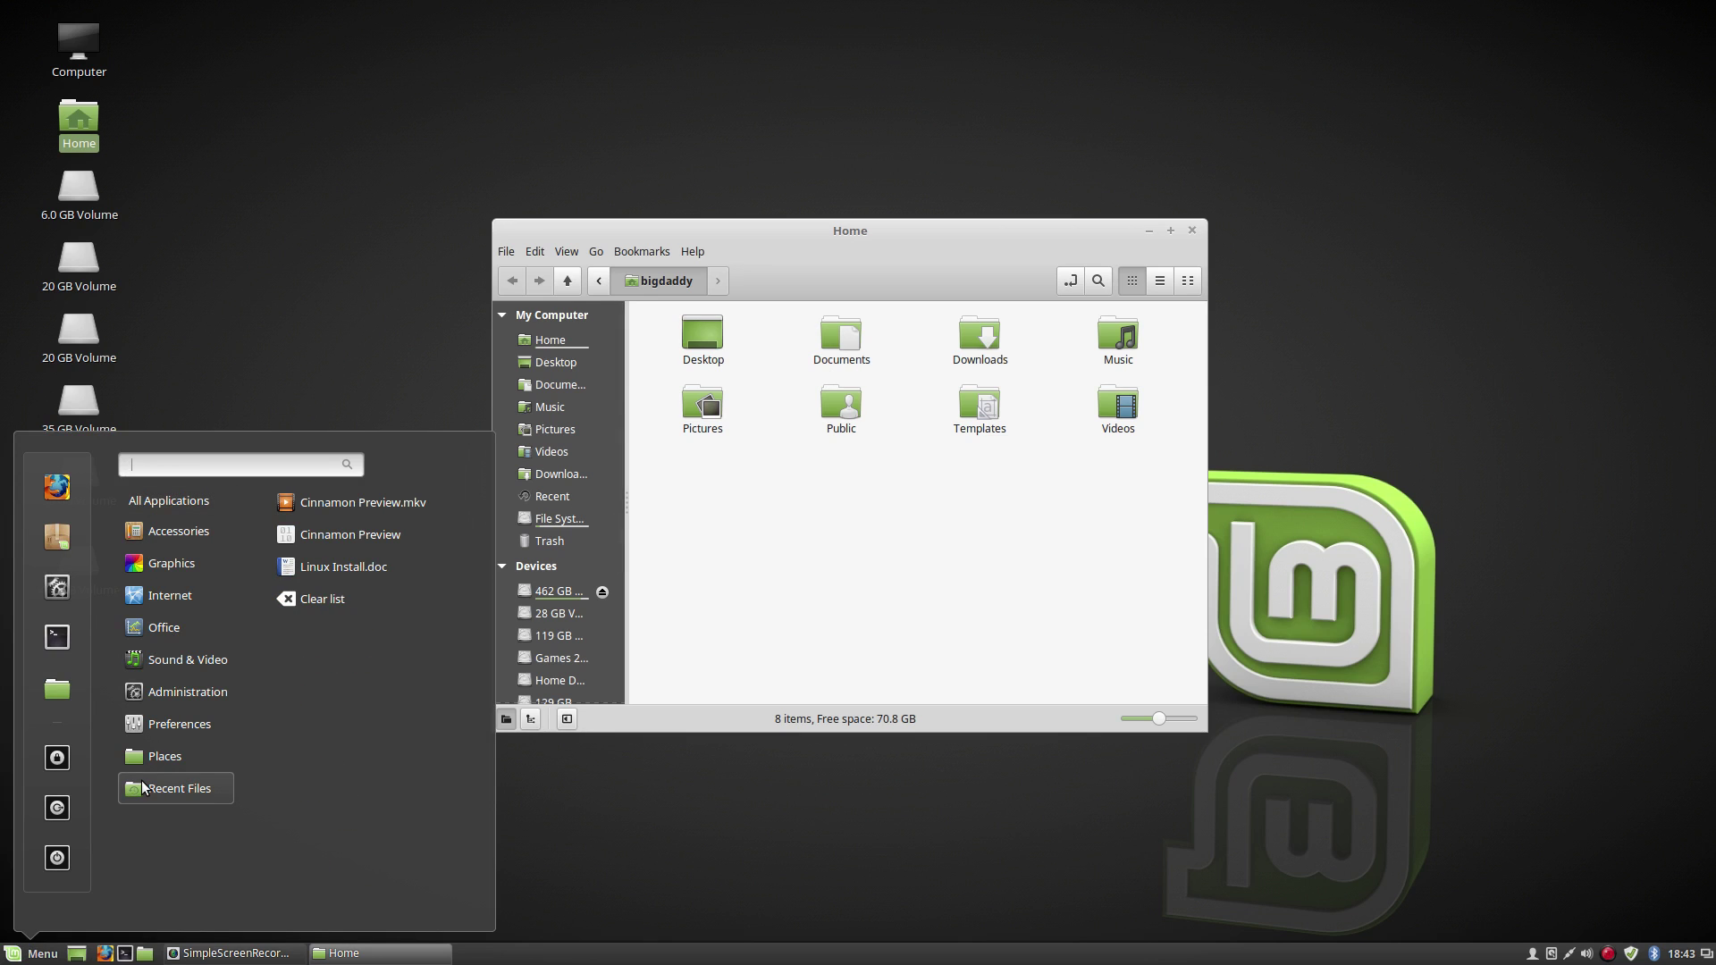
type("we;")
key("BackSpace")
type("lc")
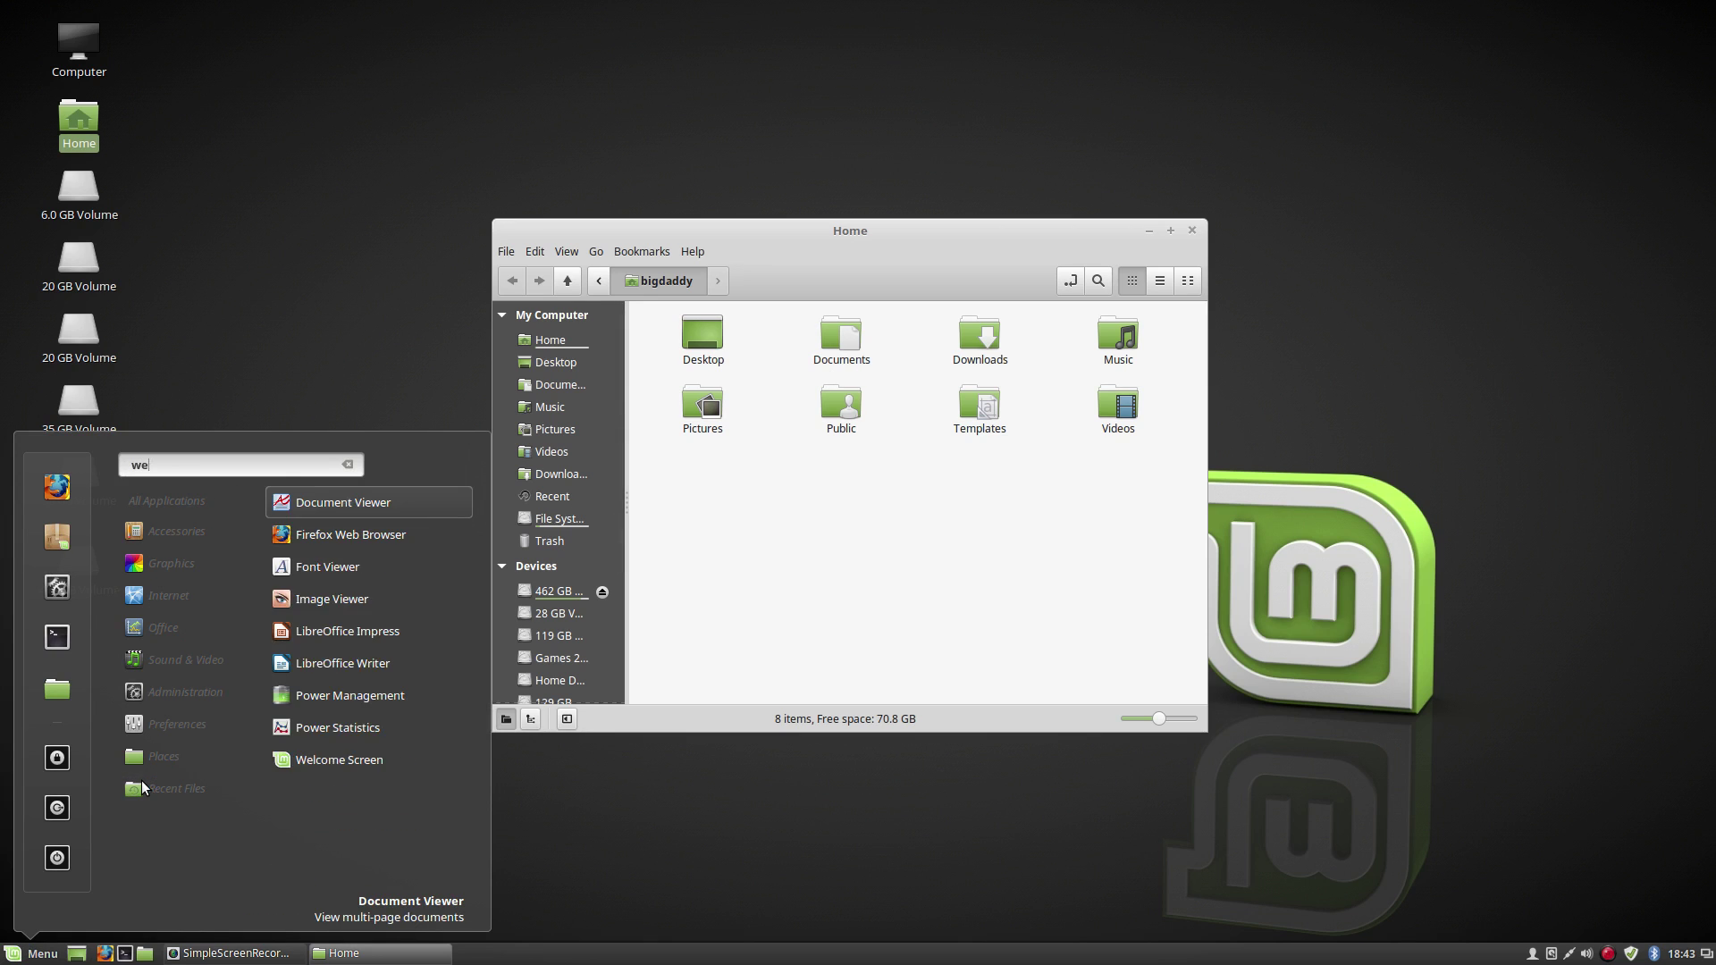
key("Return")
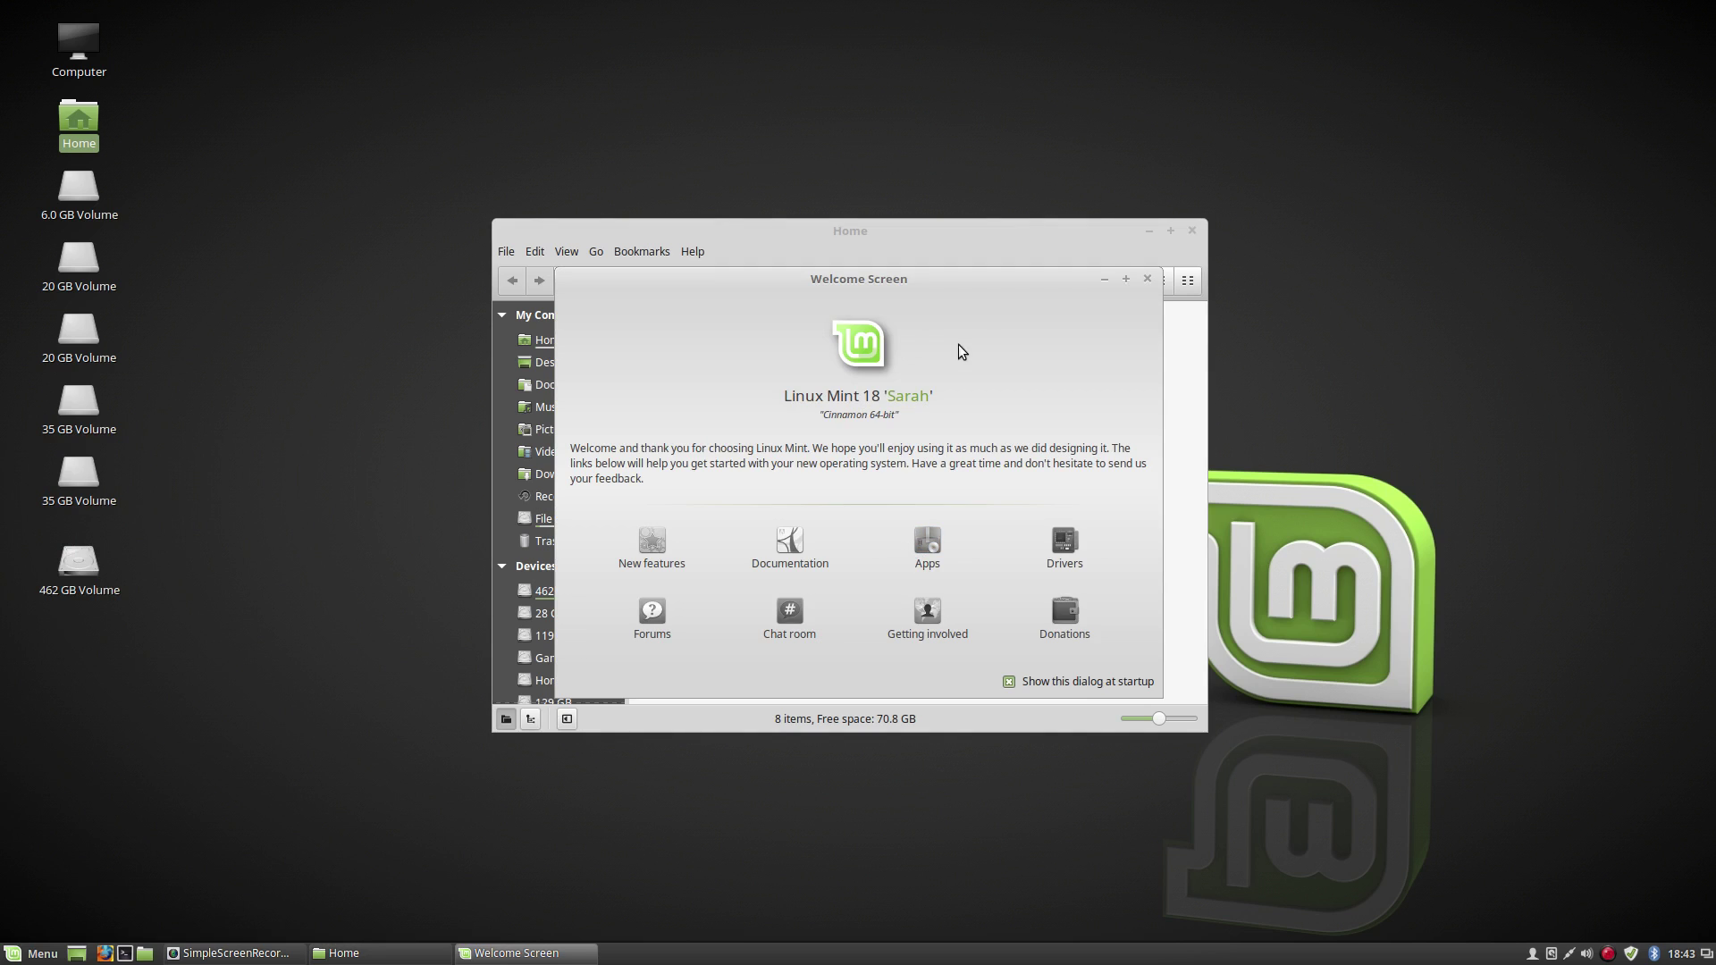
left_click_drag(982, 286, 972, 283)
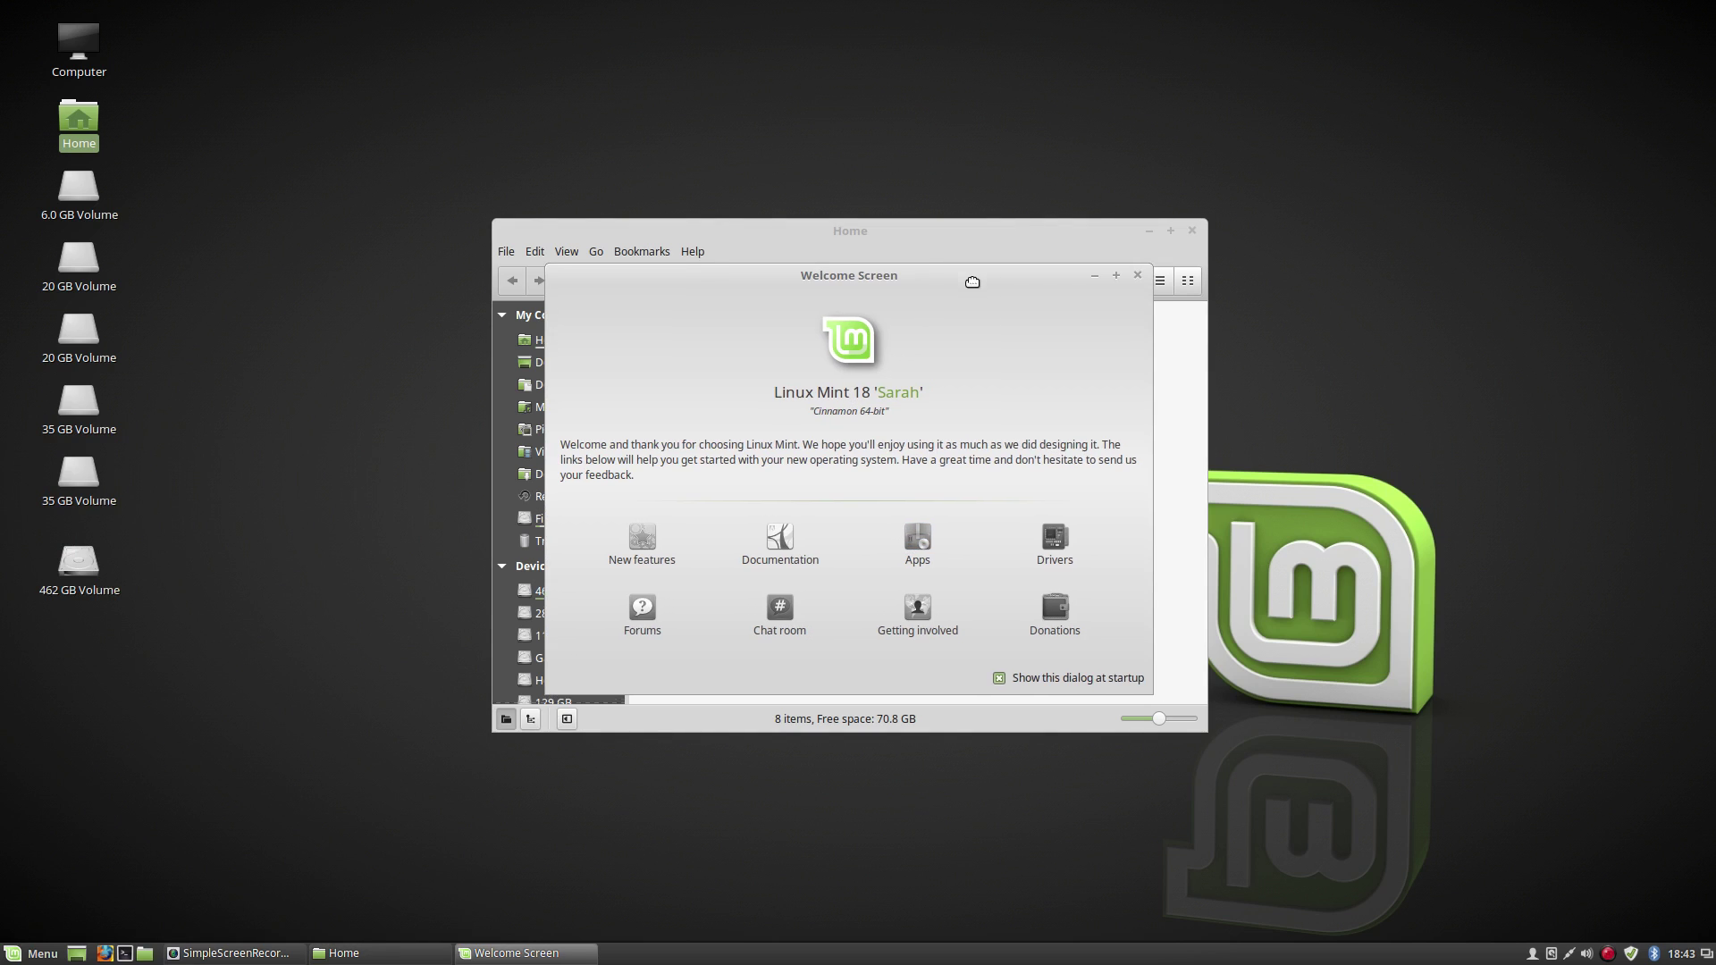
Launch the Driver Manager from the Welcome Screen and authenticate with the account password
left_click(1057, 539)
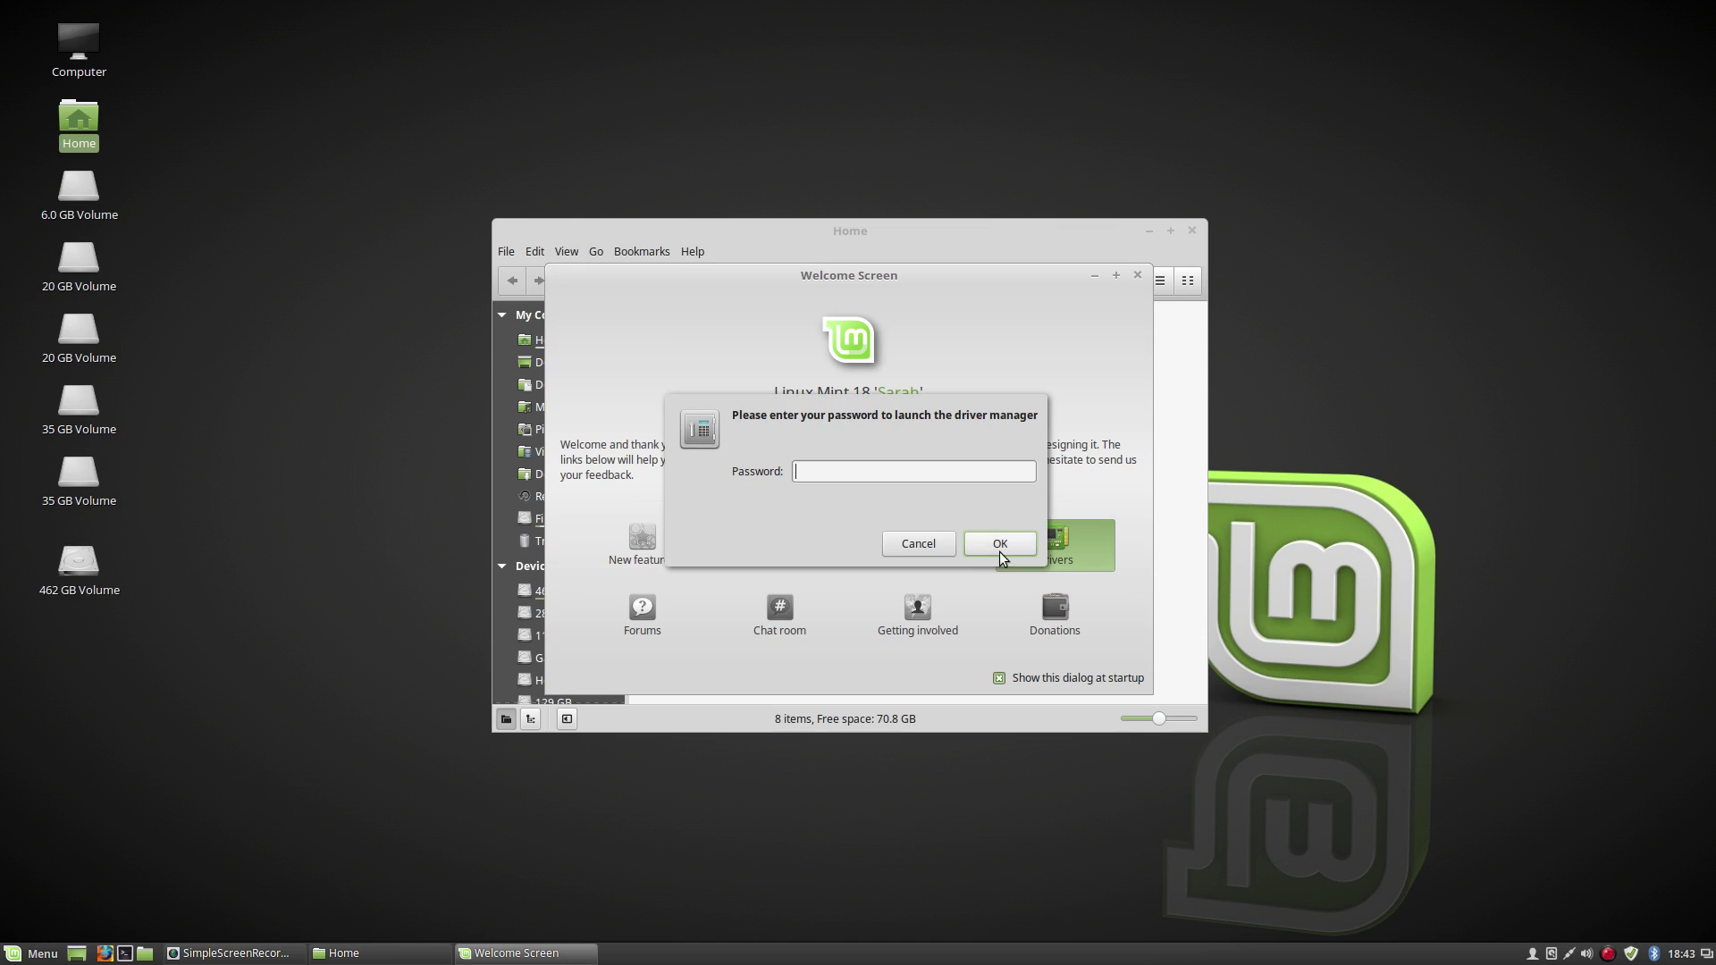
type("****")
key("Return")
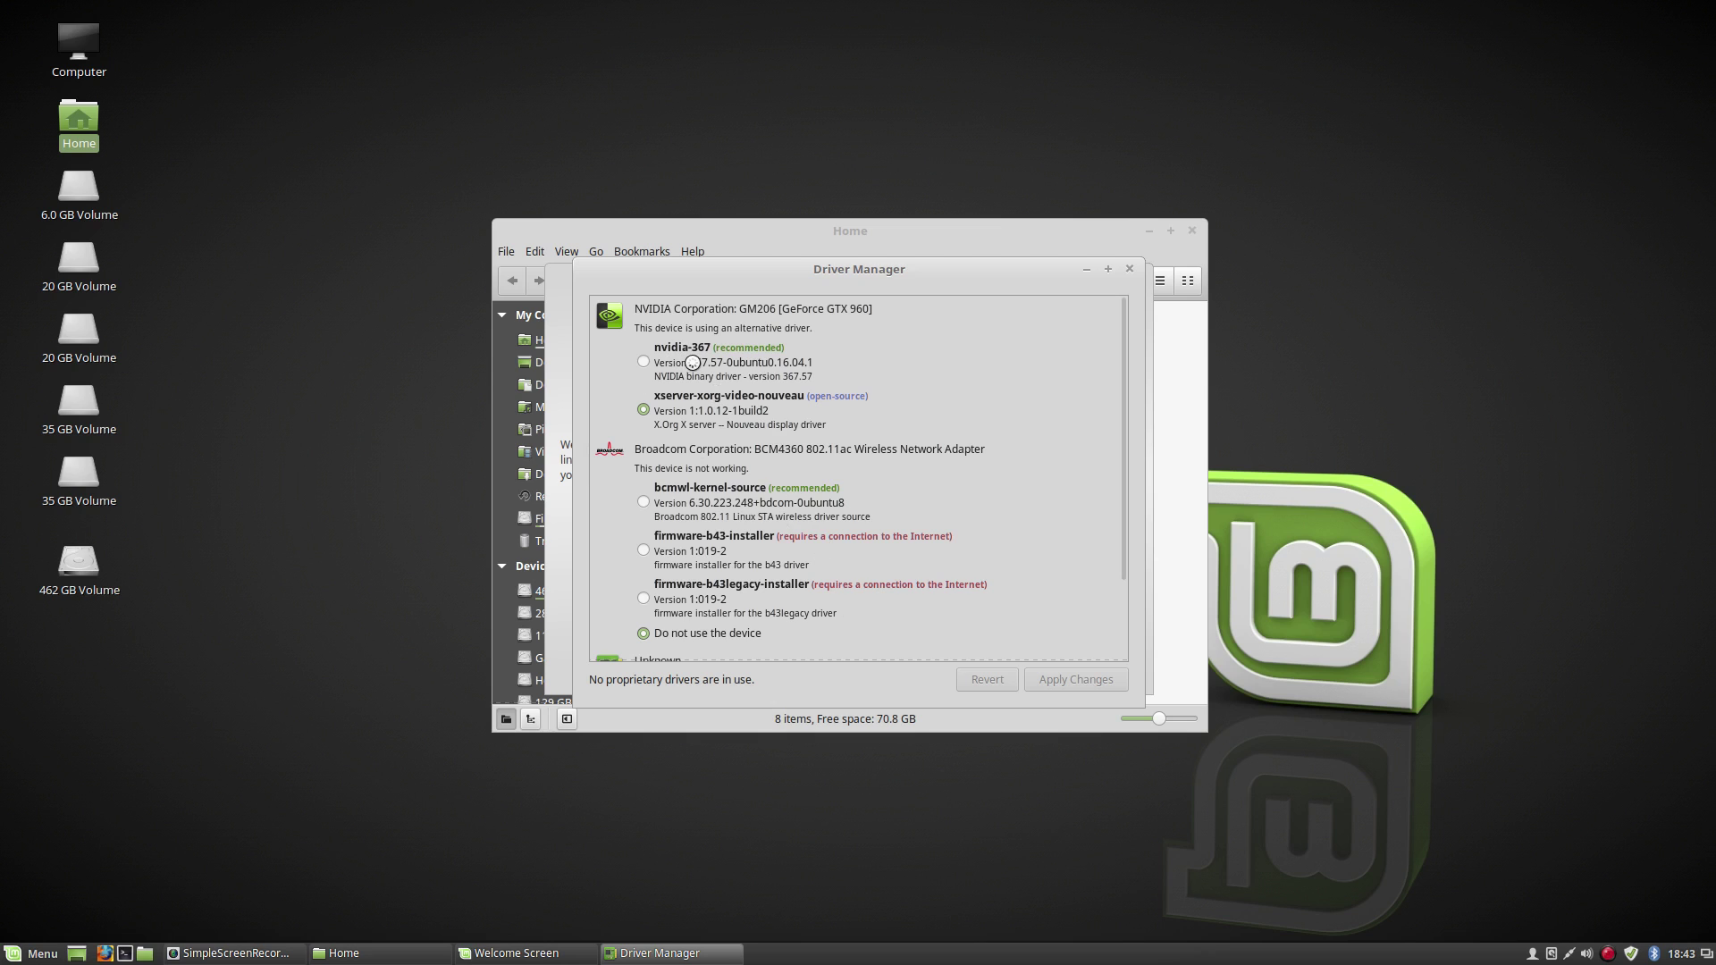
Select the nvidia-367, bcmwl-kernel-source and intel-microcode drivers and apply the changes
left_click(643, 361)
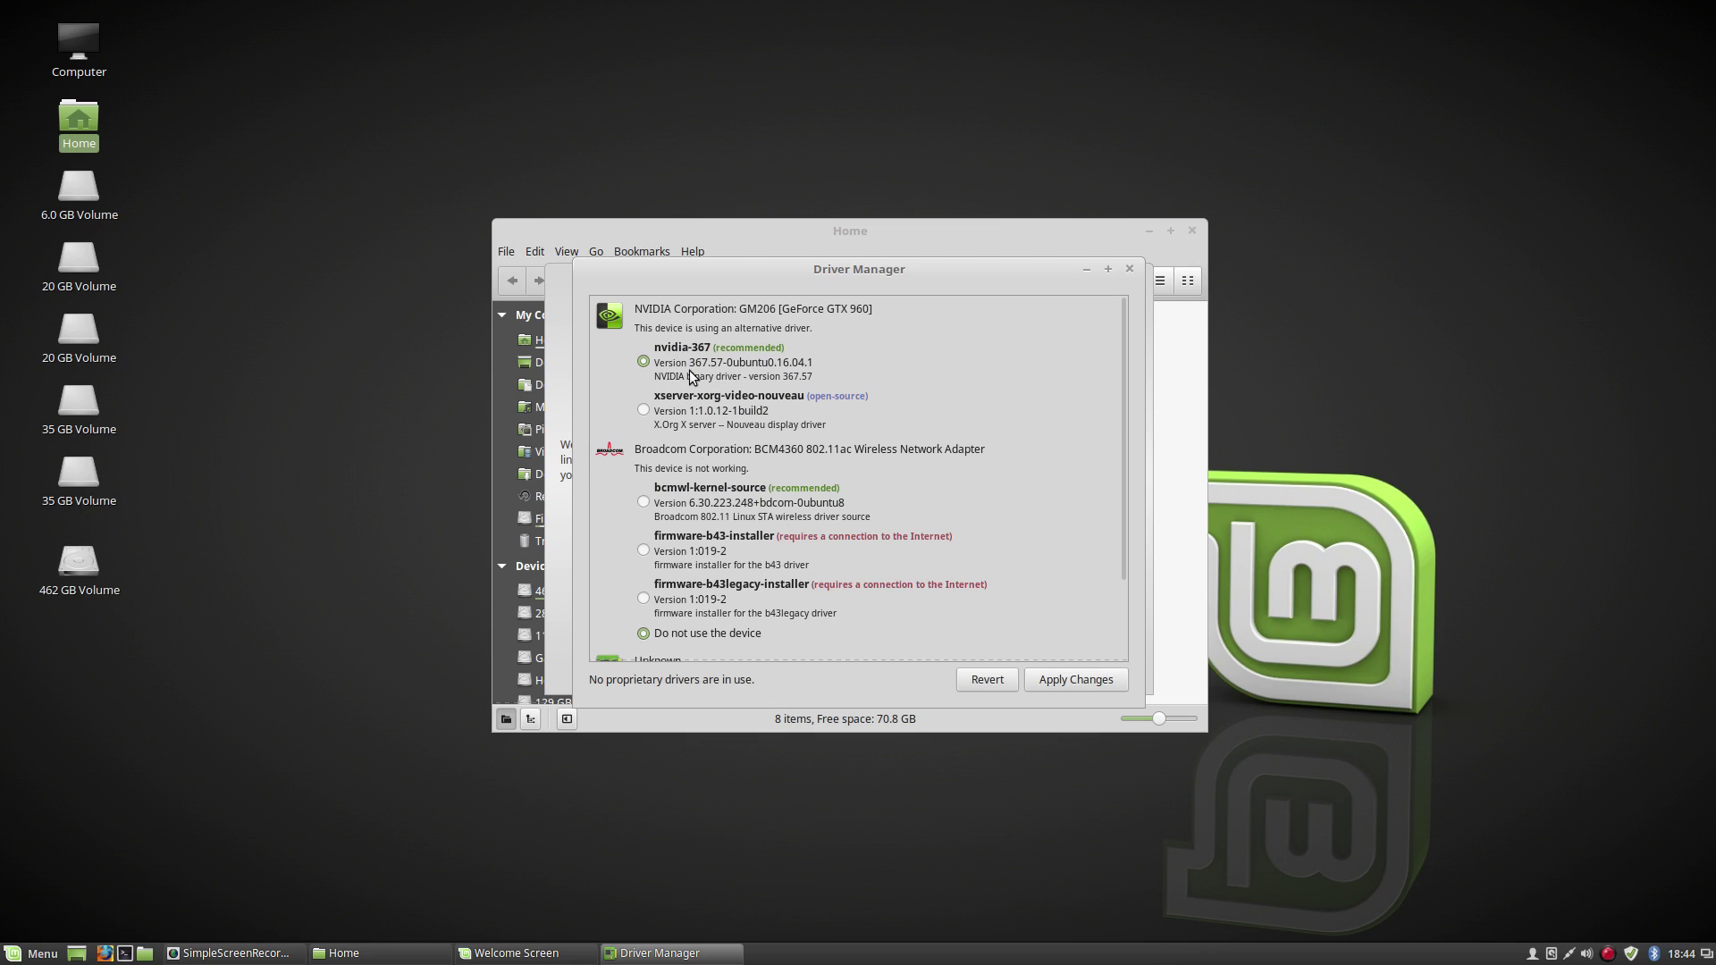
left_click(644, 502)
scroll(756, 536, "down", 2)
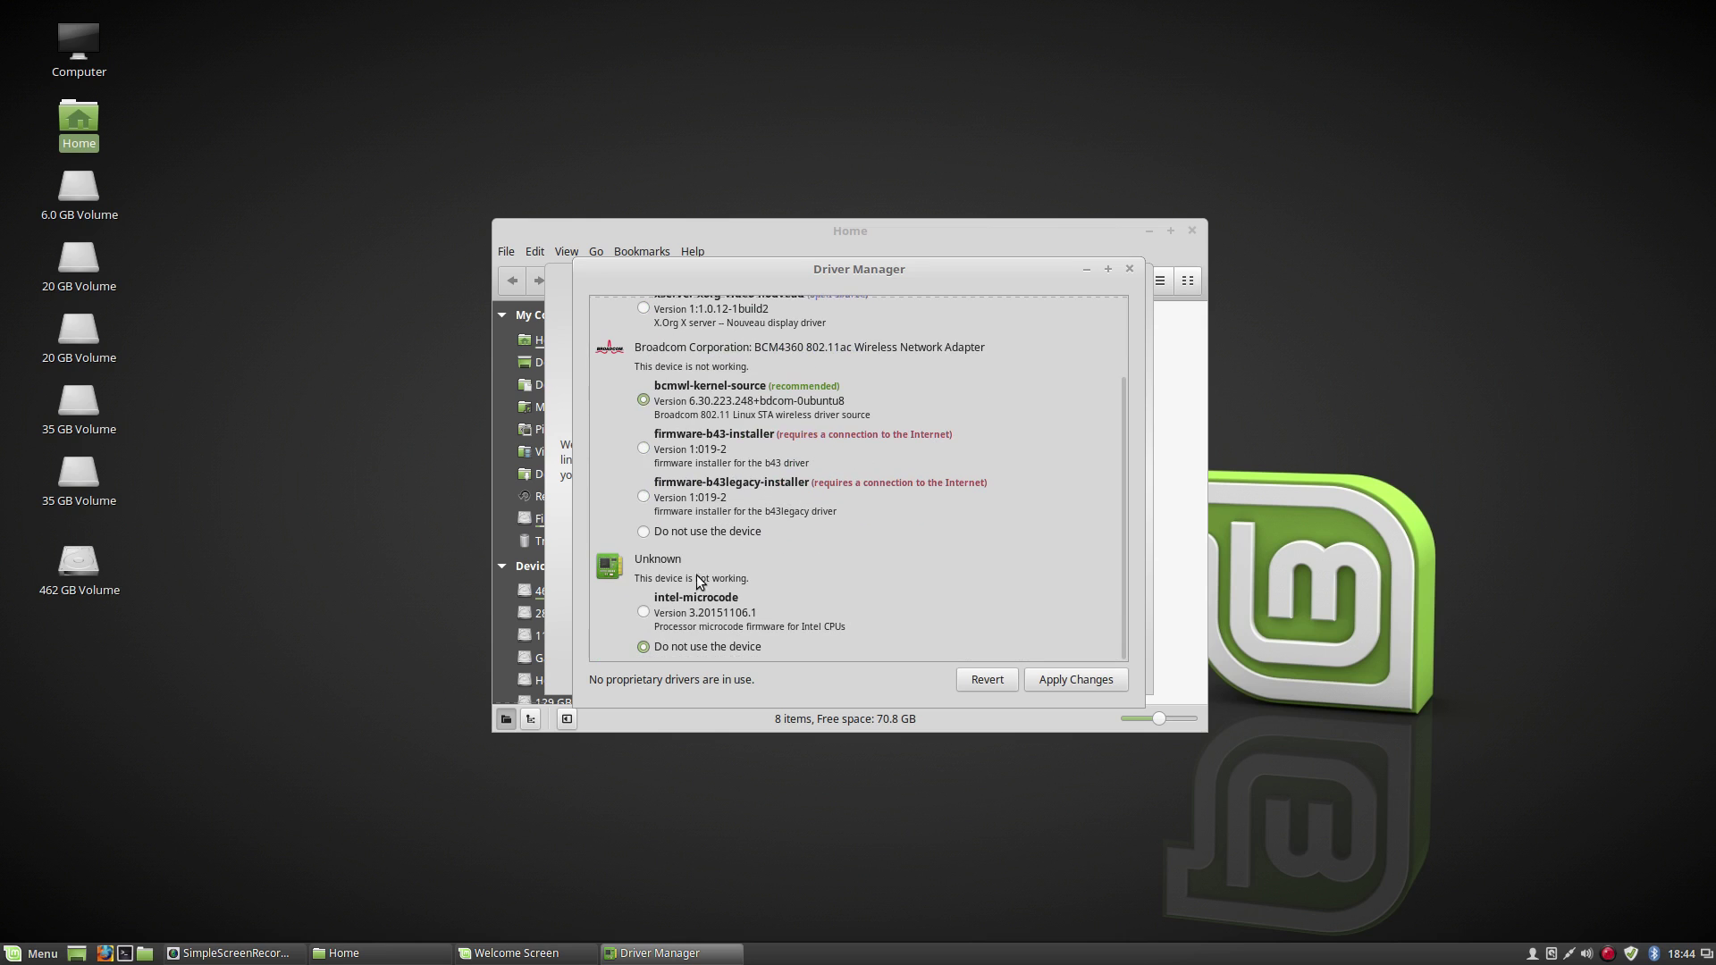
left_click(645, 612)
scroll(924, 606, "up", 3)
left_click(1089, 682)
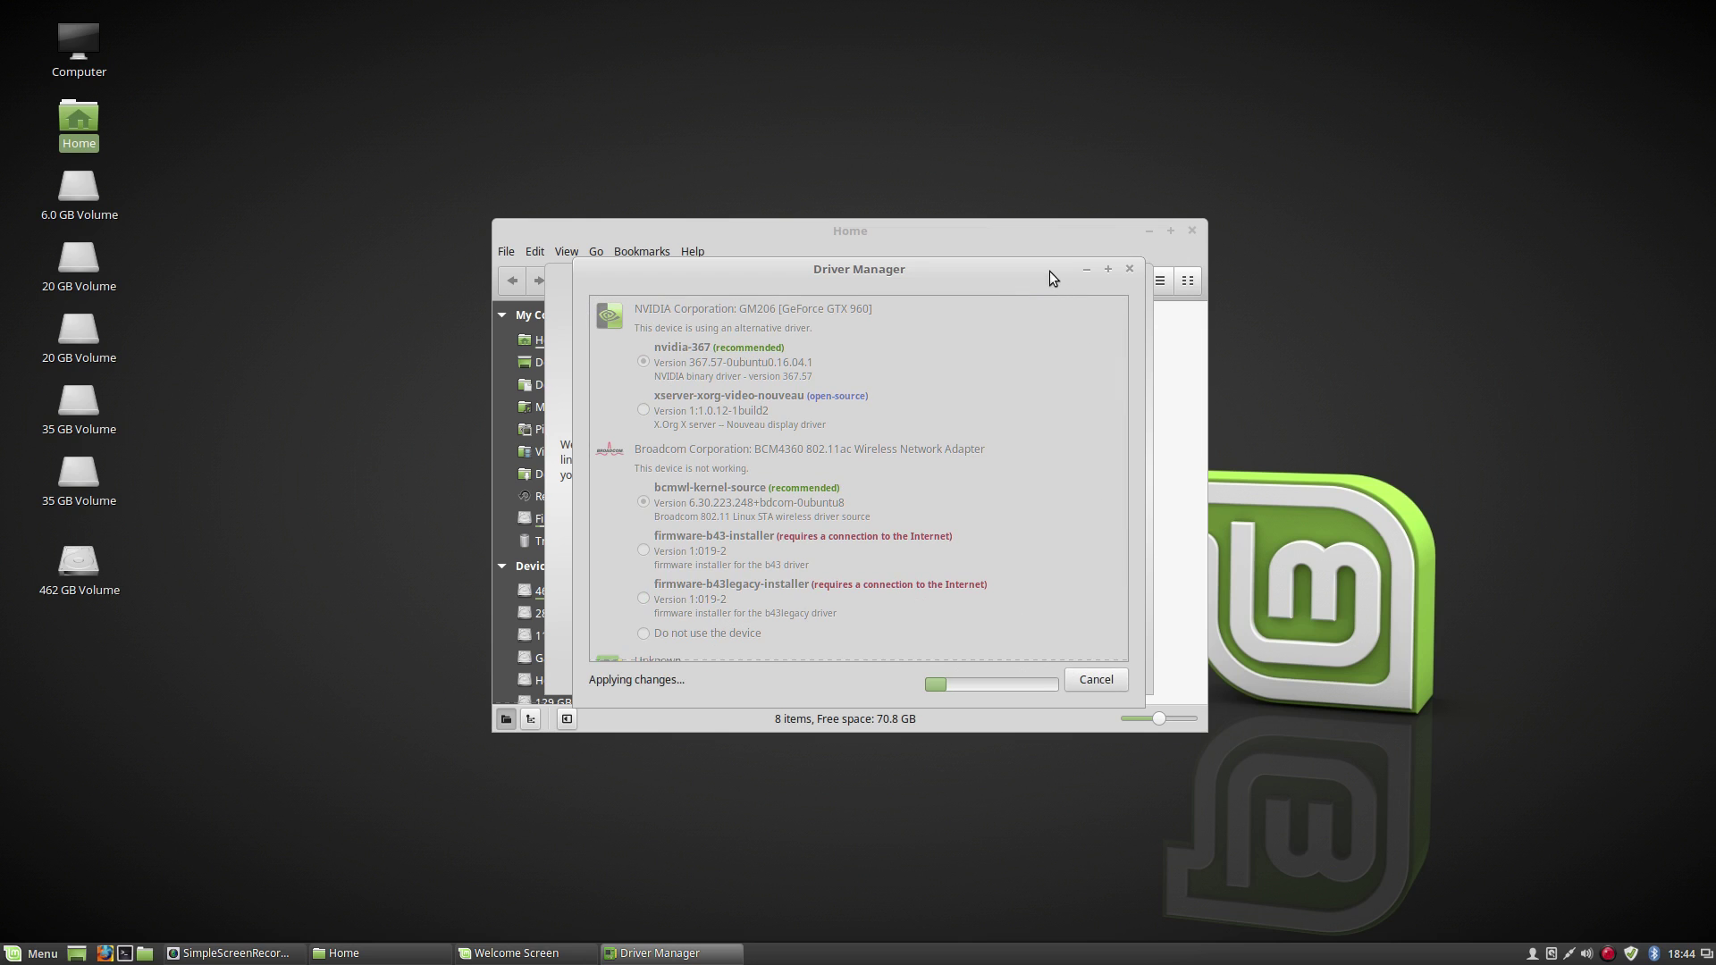
Move the Driver Manager window lower on the desktop and bring the Welcome Screen to the front
left_click_drag(1049, 271, 1051, 465)
left_click(989, 287)
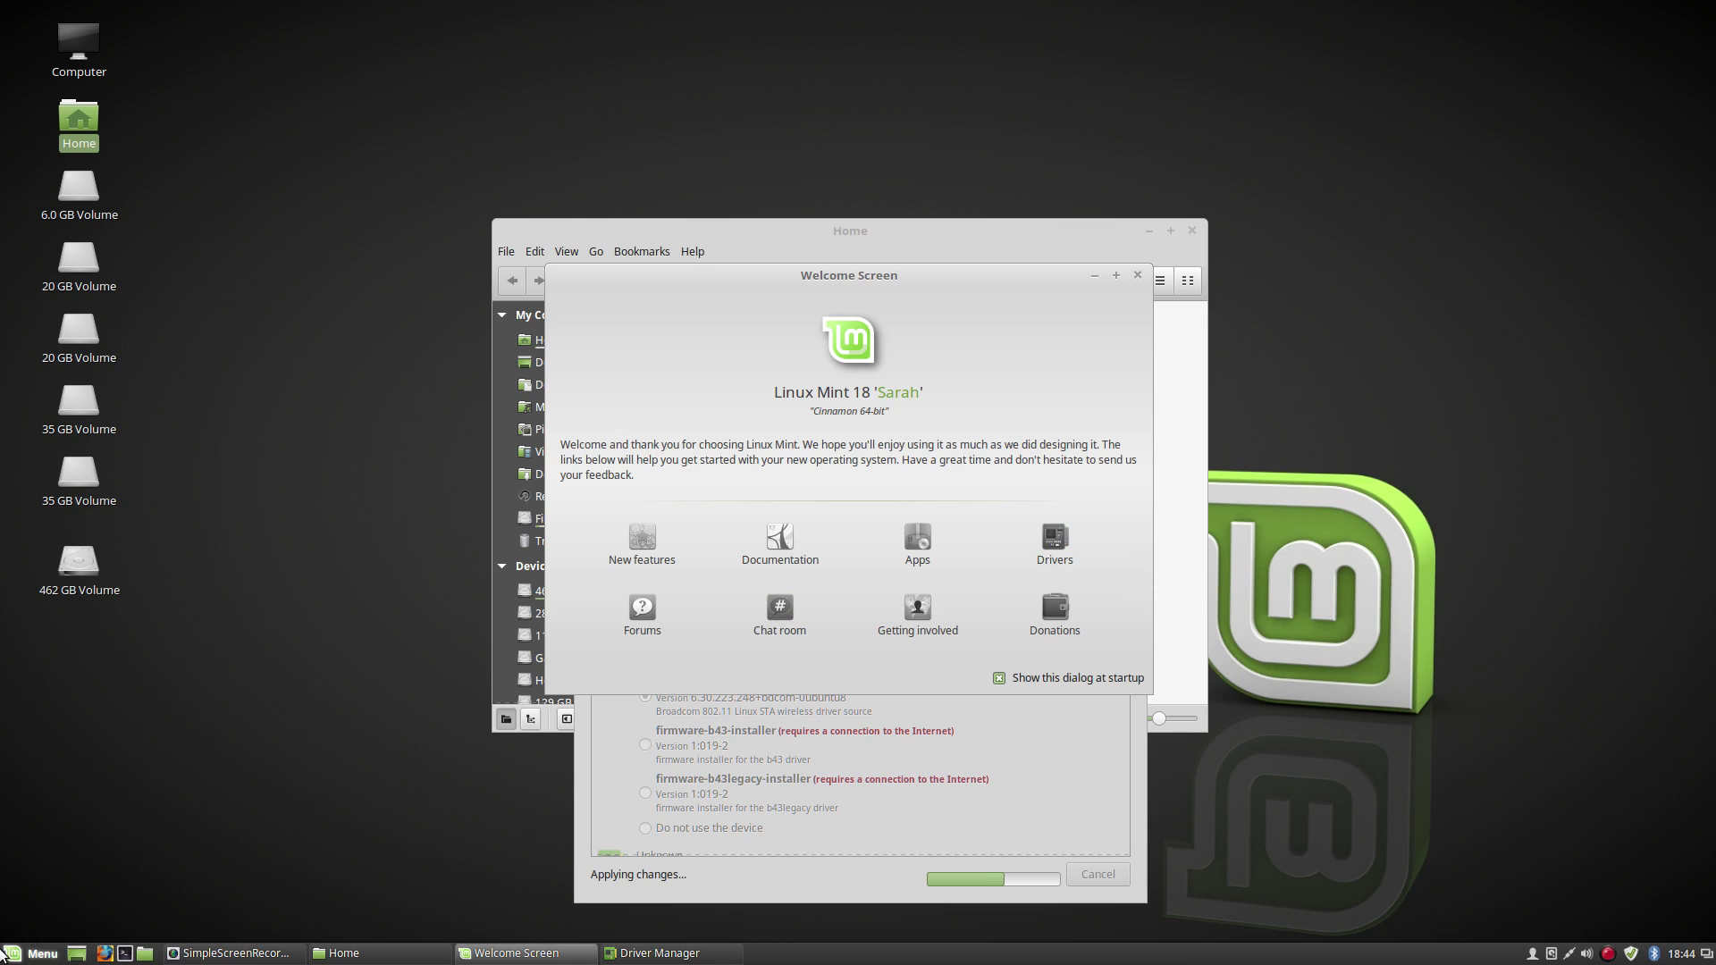
Look over the installed Sound & Video applications and close the Welcome Screen
left_click(5, 954)
mouse_move(176, 661)
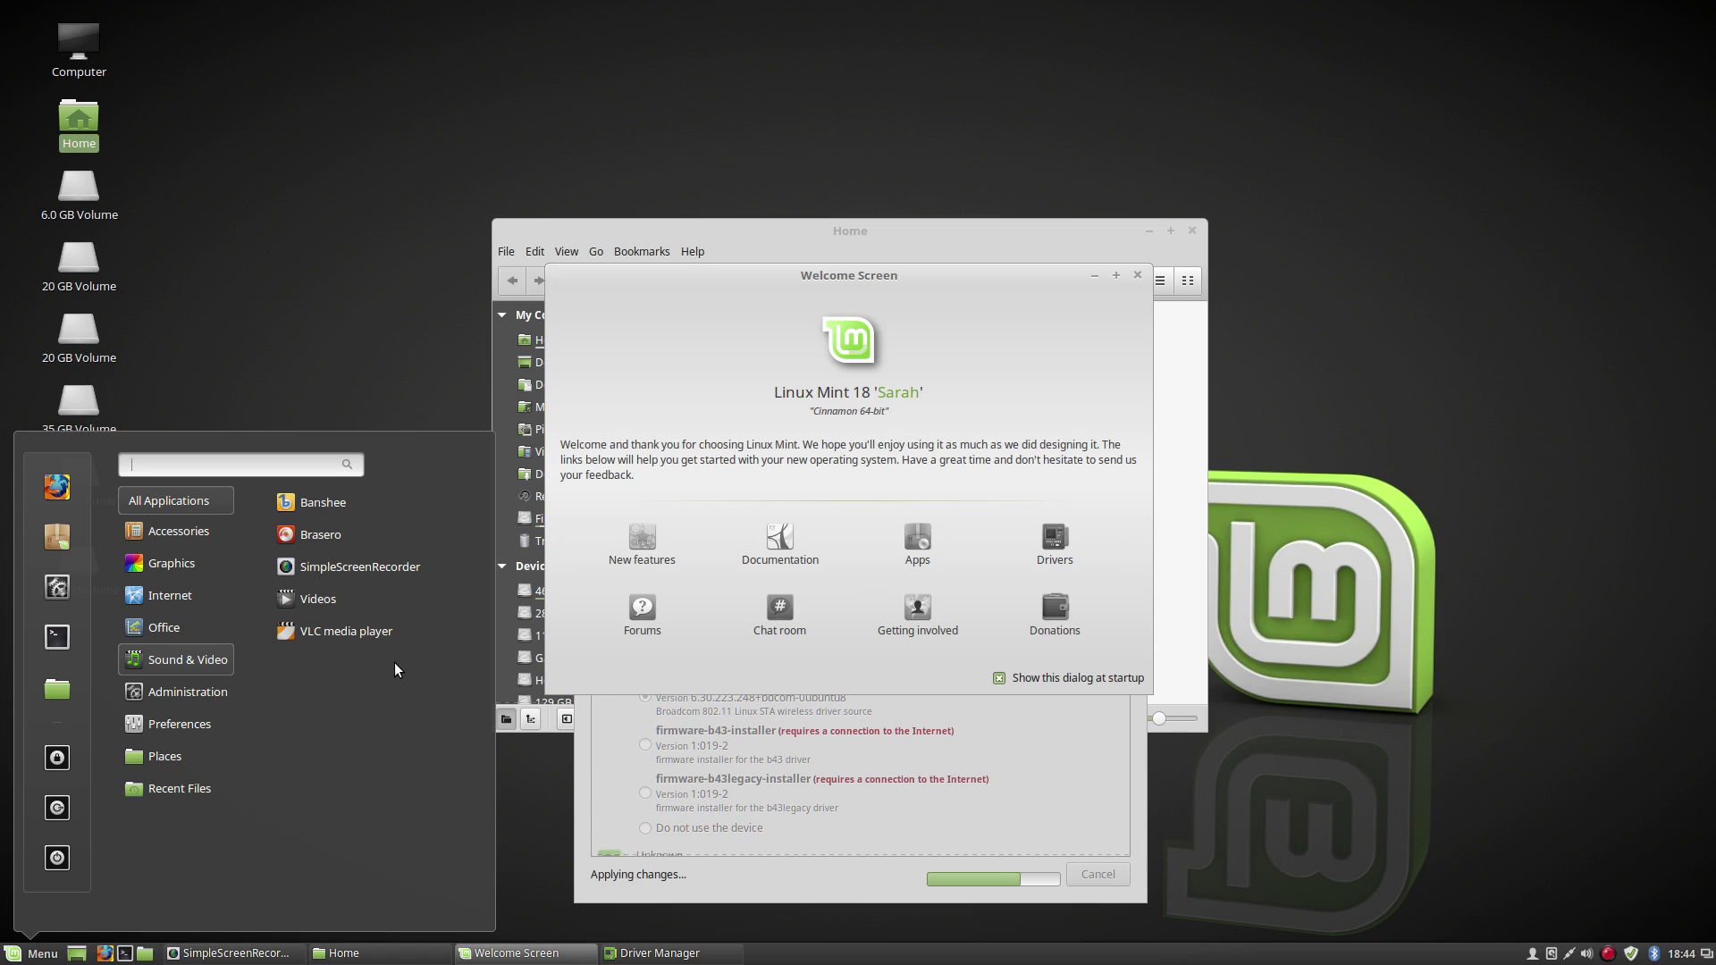
left_click(912, 282)
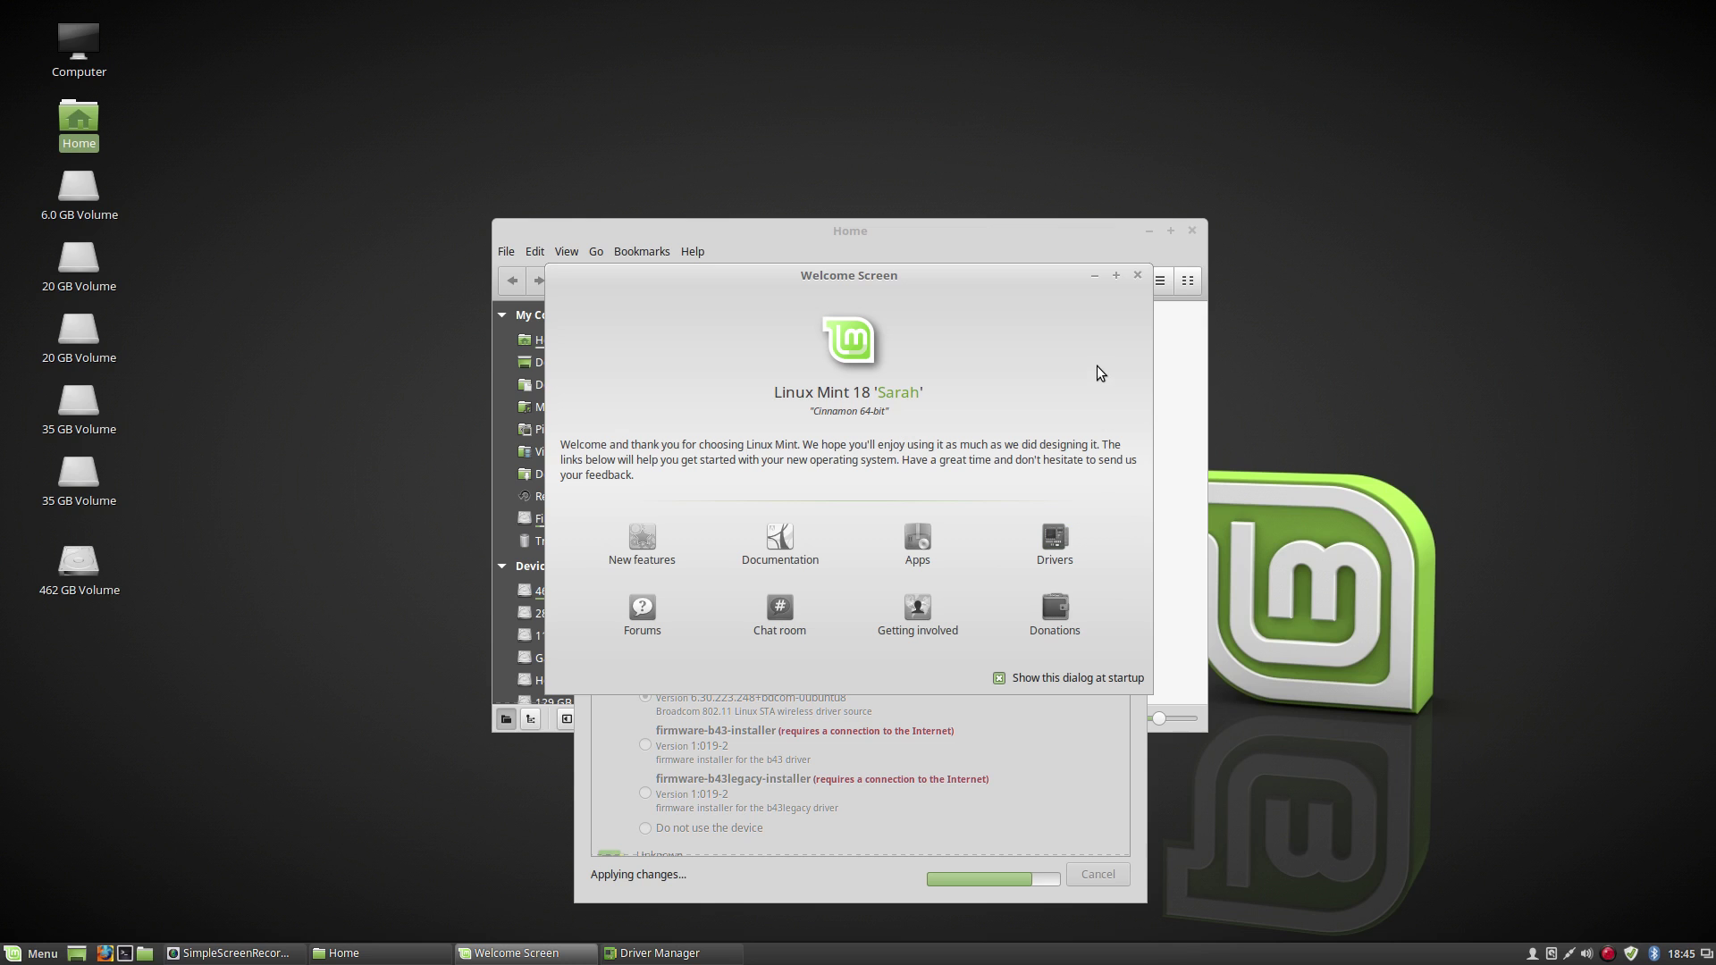
left_click(1138, 278)
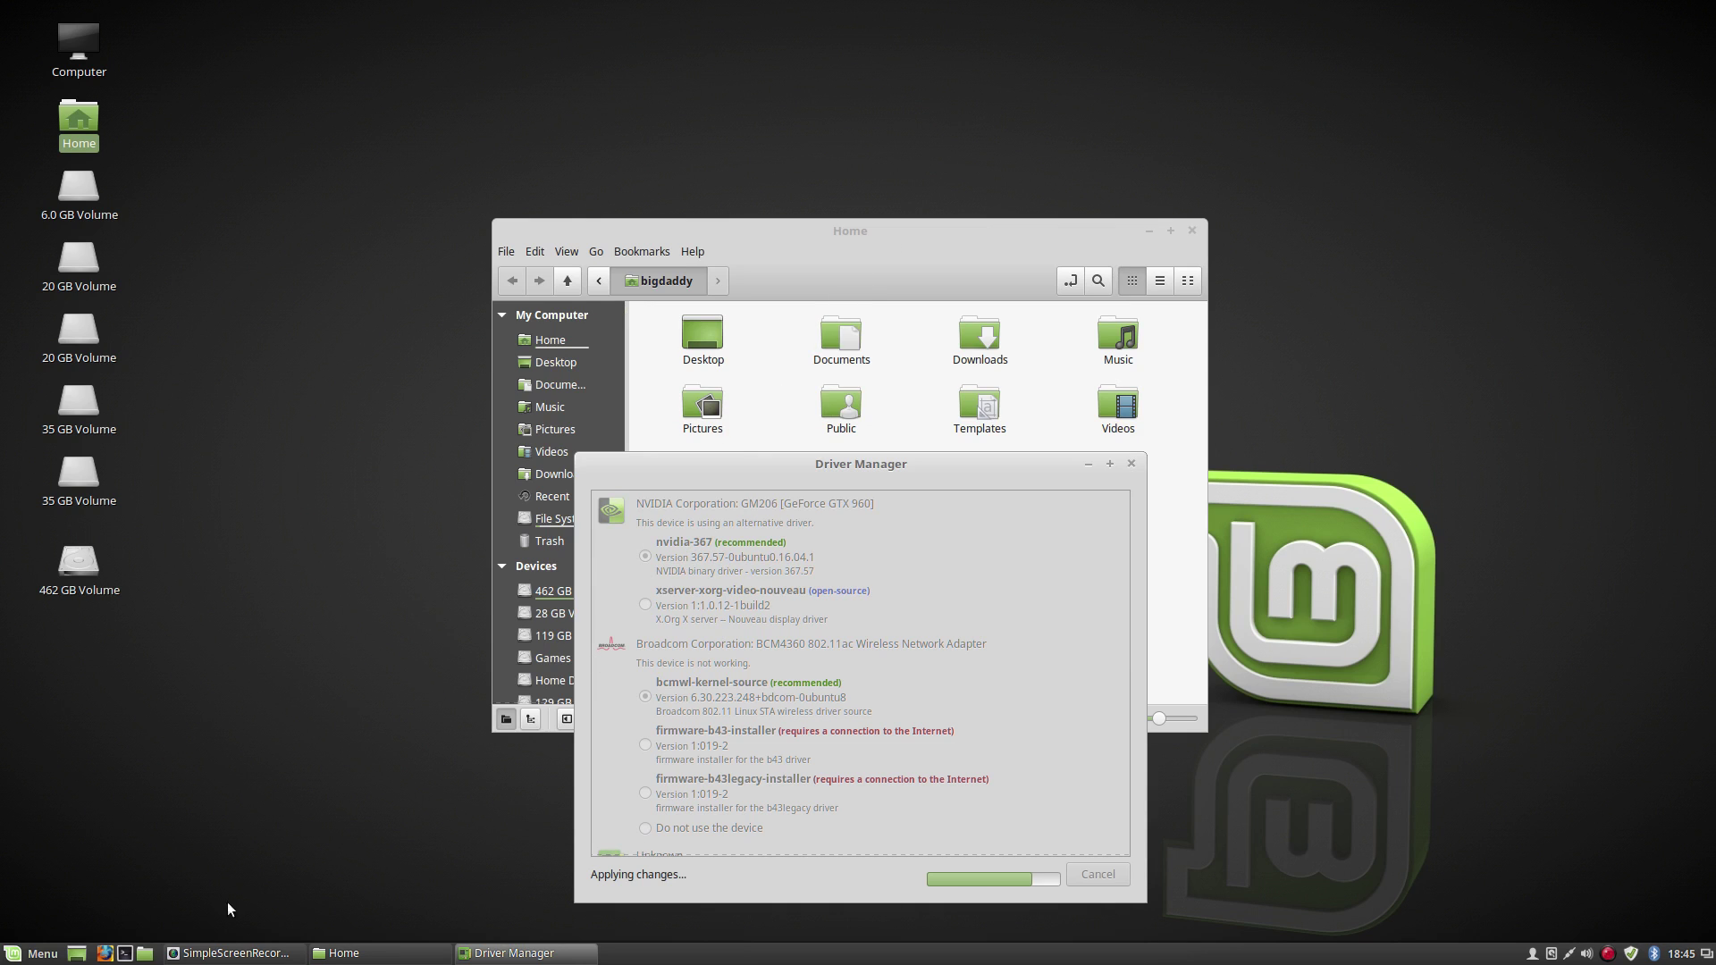
Browse the Sound & Video and Graphics applications and launch the Image Viewer
left_click(18, 954)
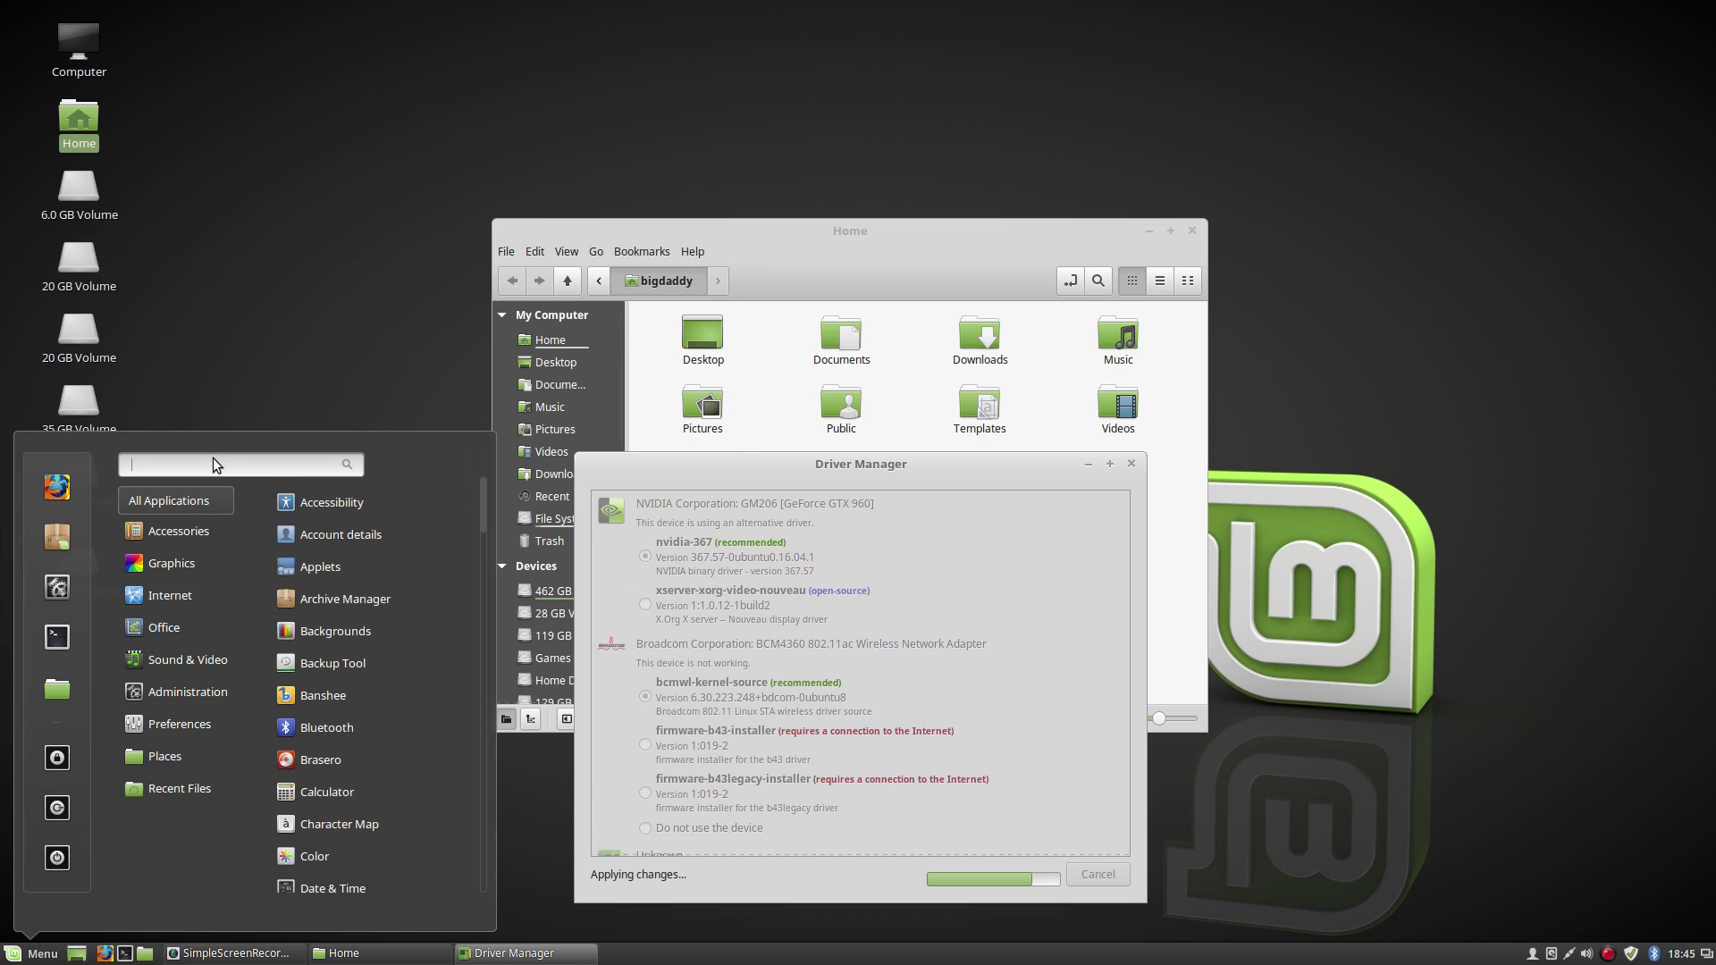
mouse_move(178, 659)
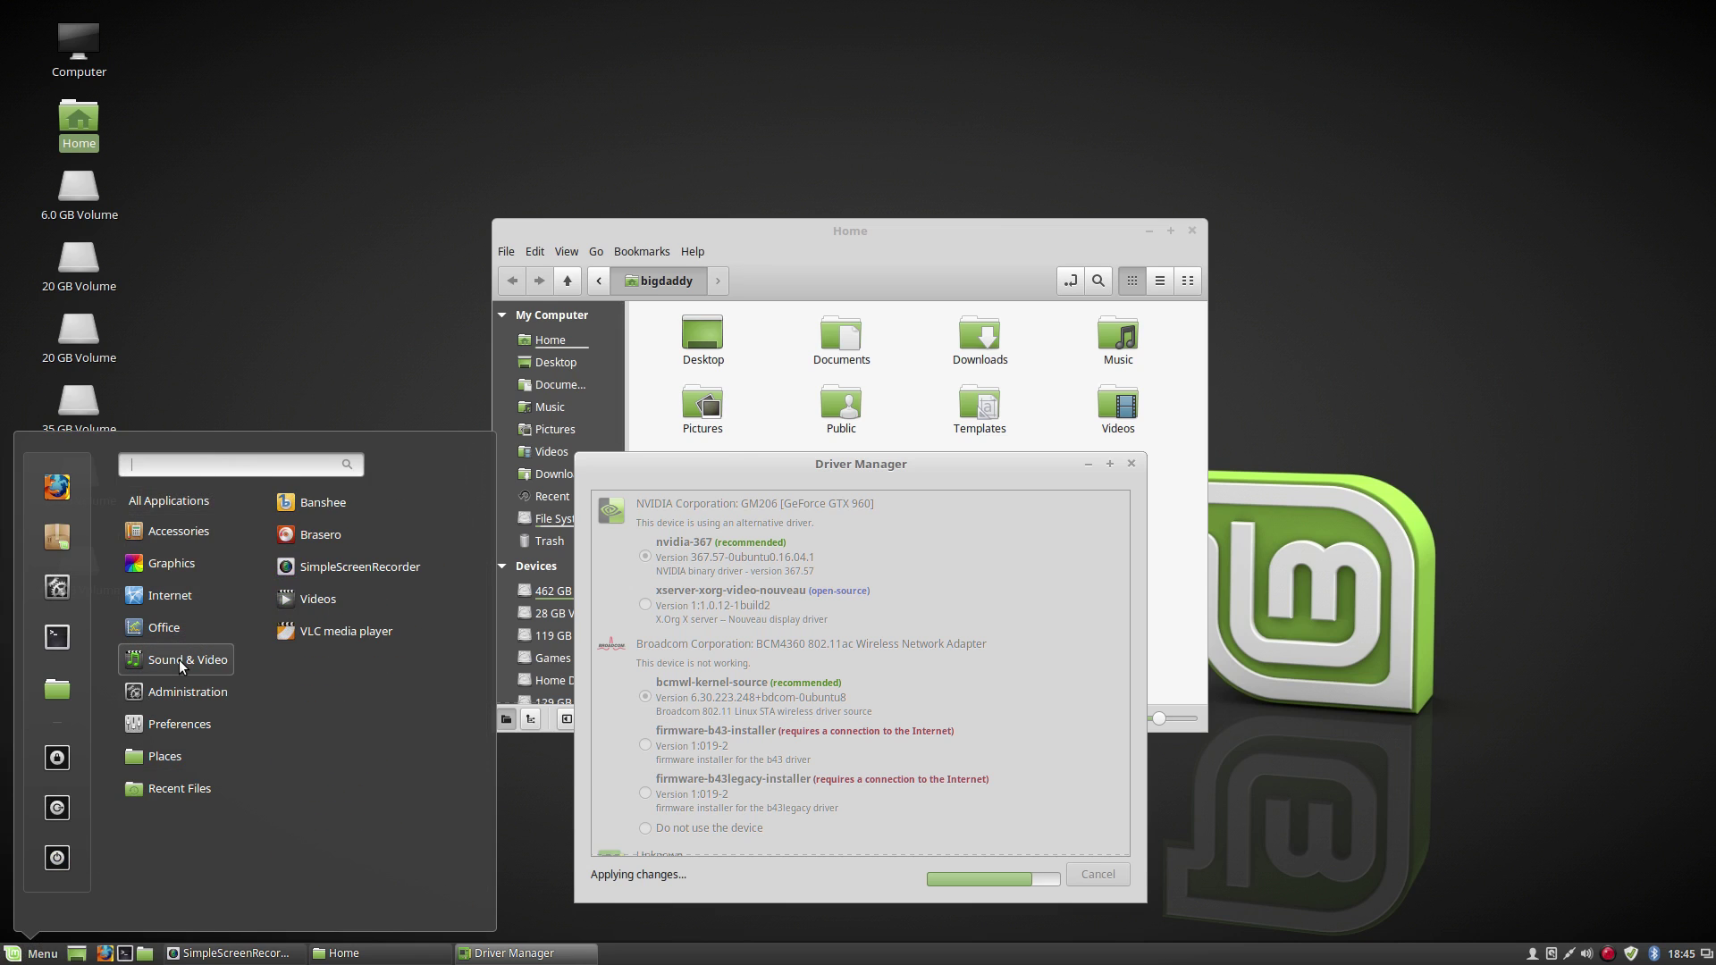
mouse_move(191, 572)
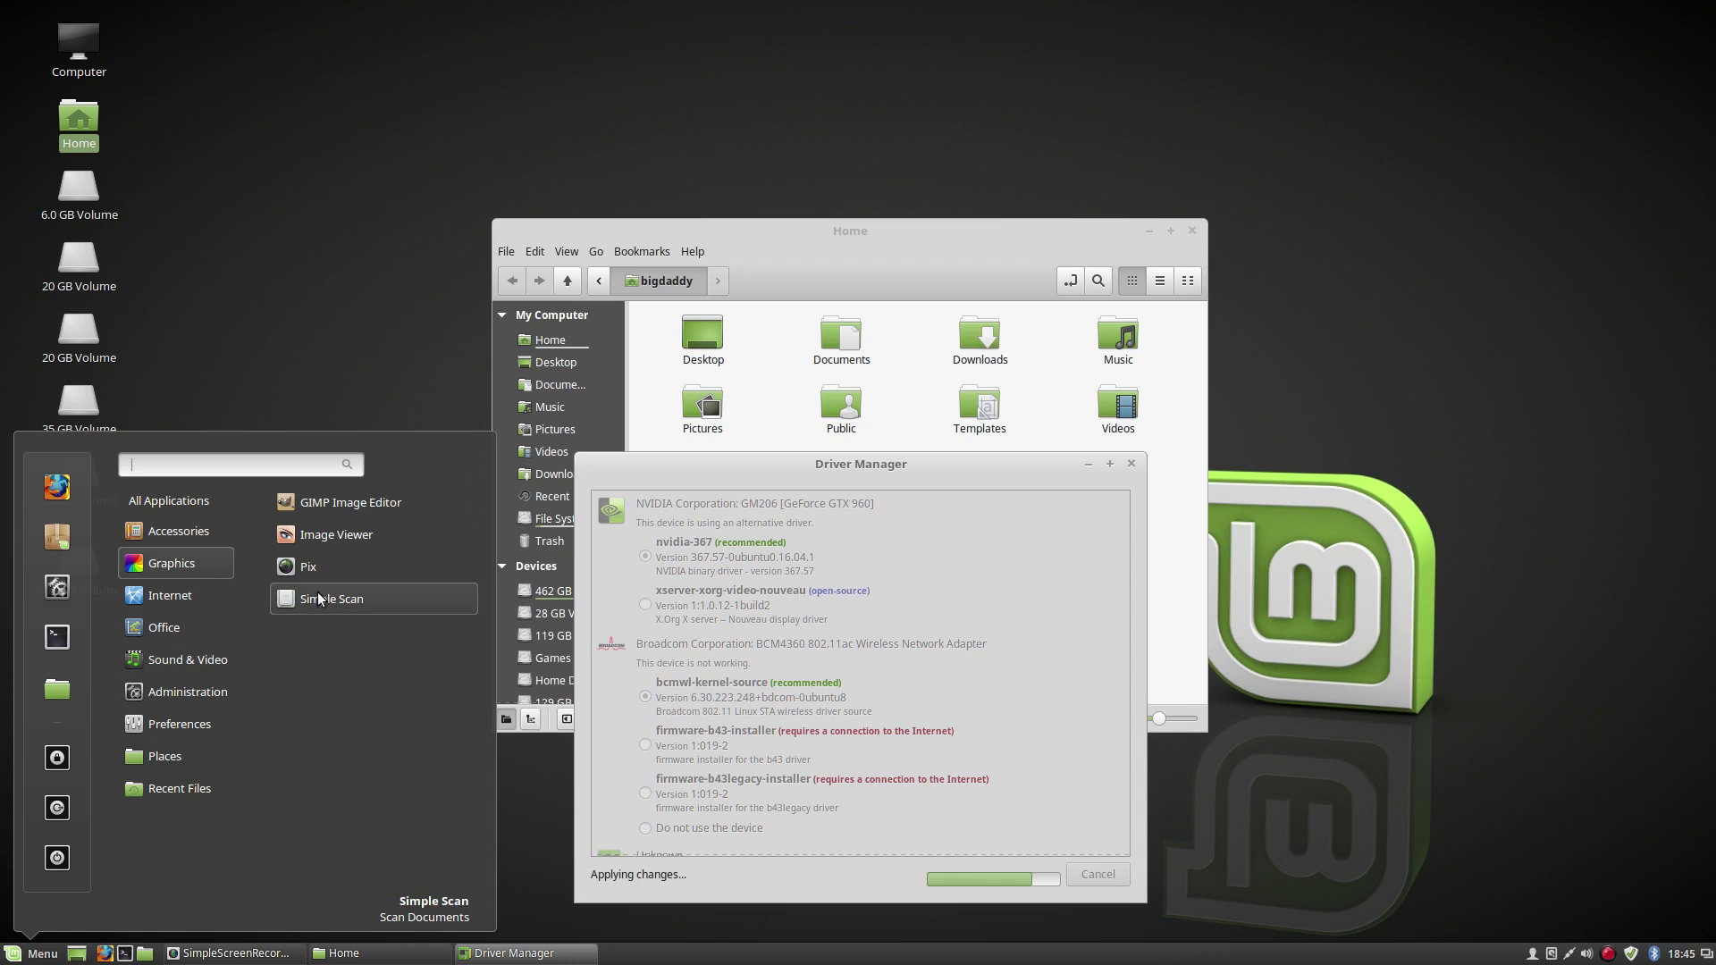
left_click(331, 536)
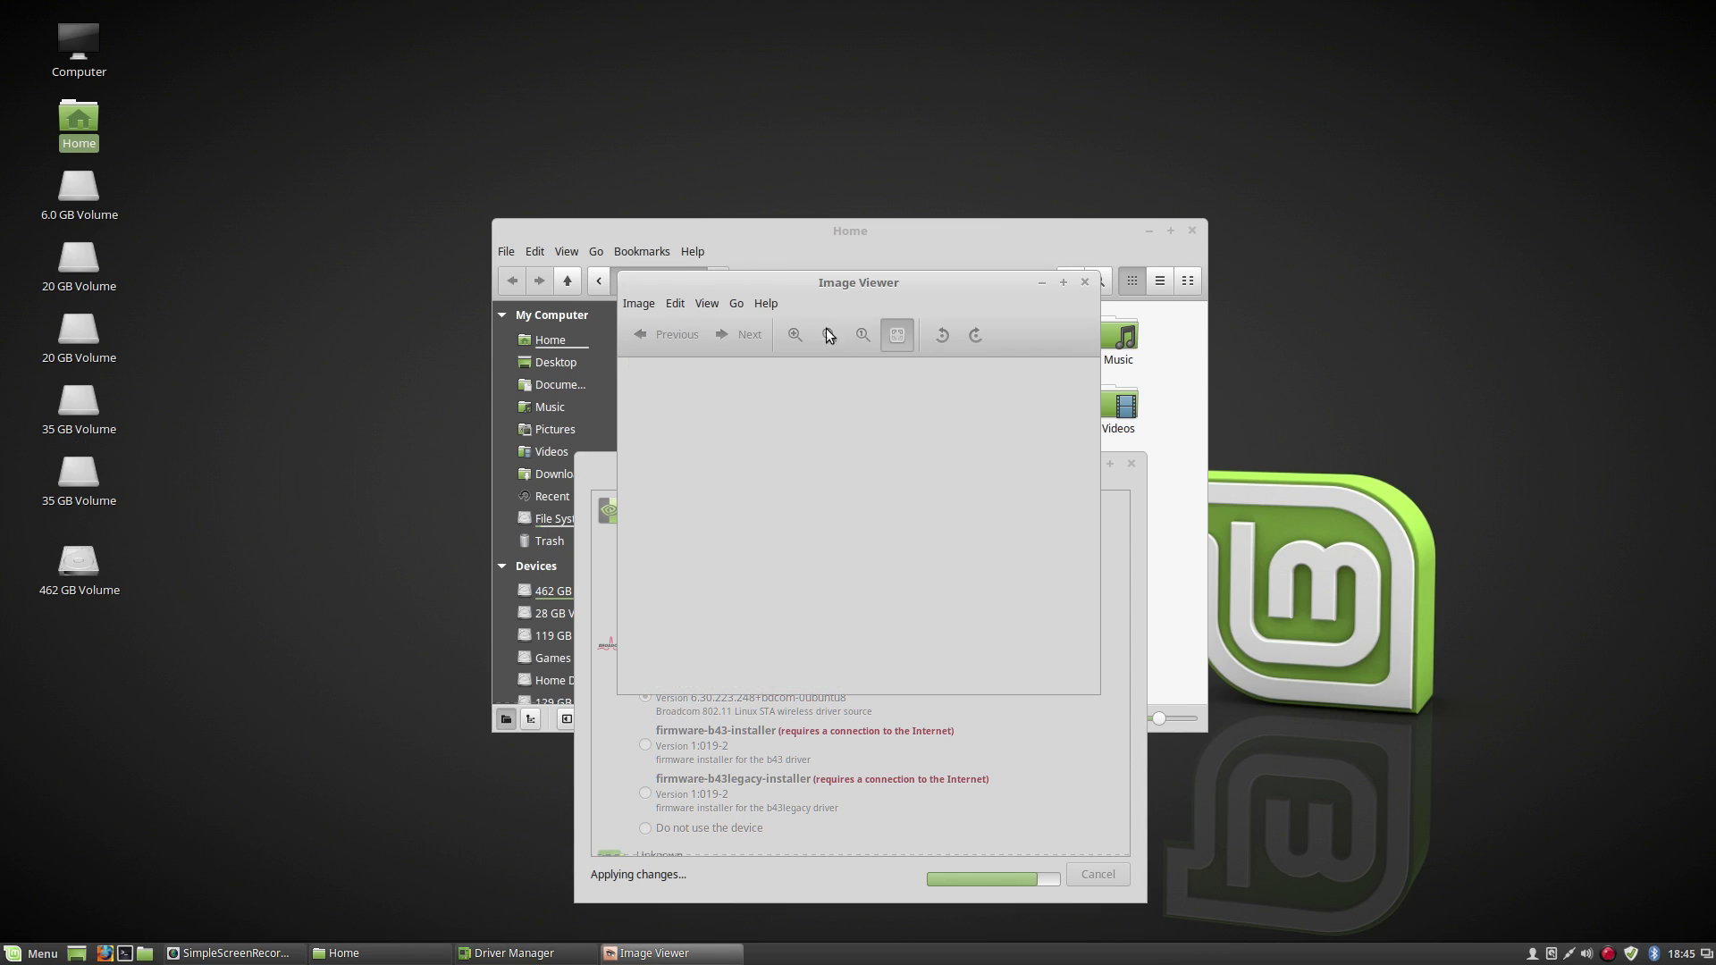
View the Image Viewer's About information and close the program
left_click(772, 304)
left_click(778, 354)
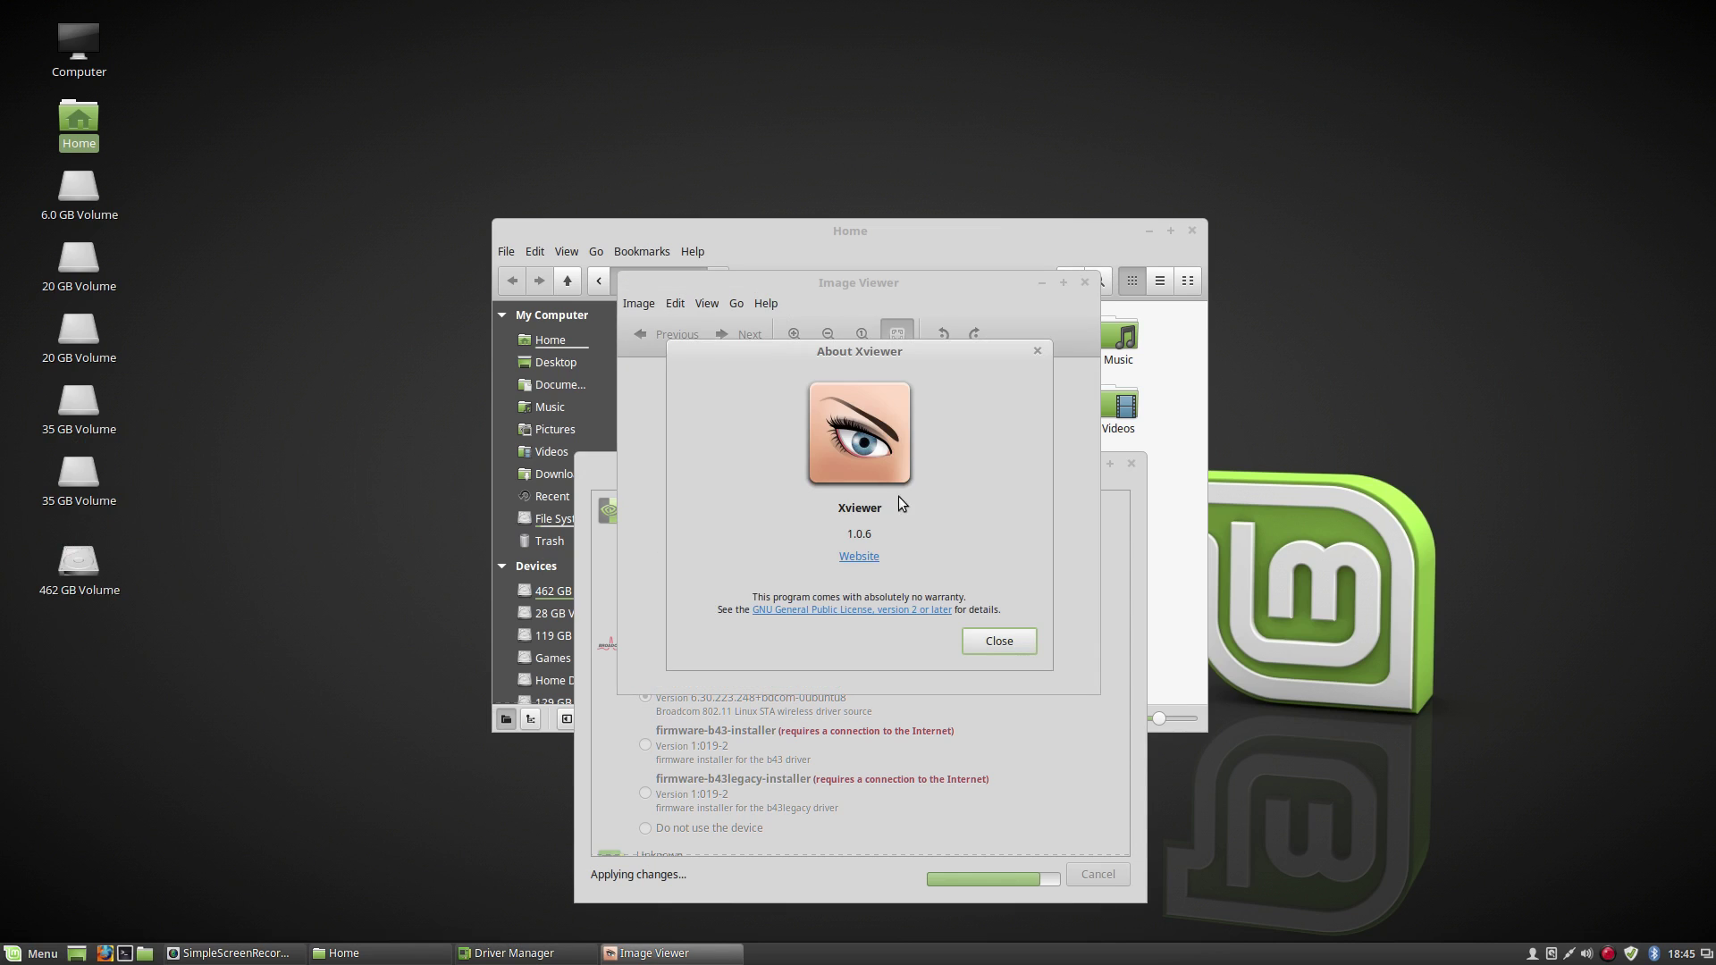
left_click(976, 641)
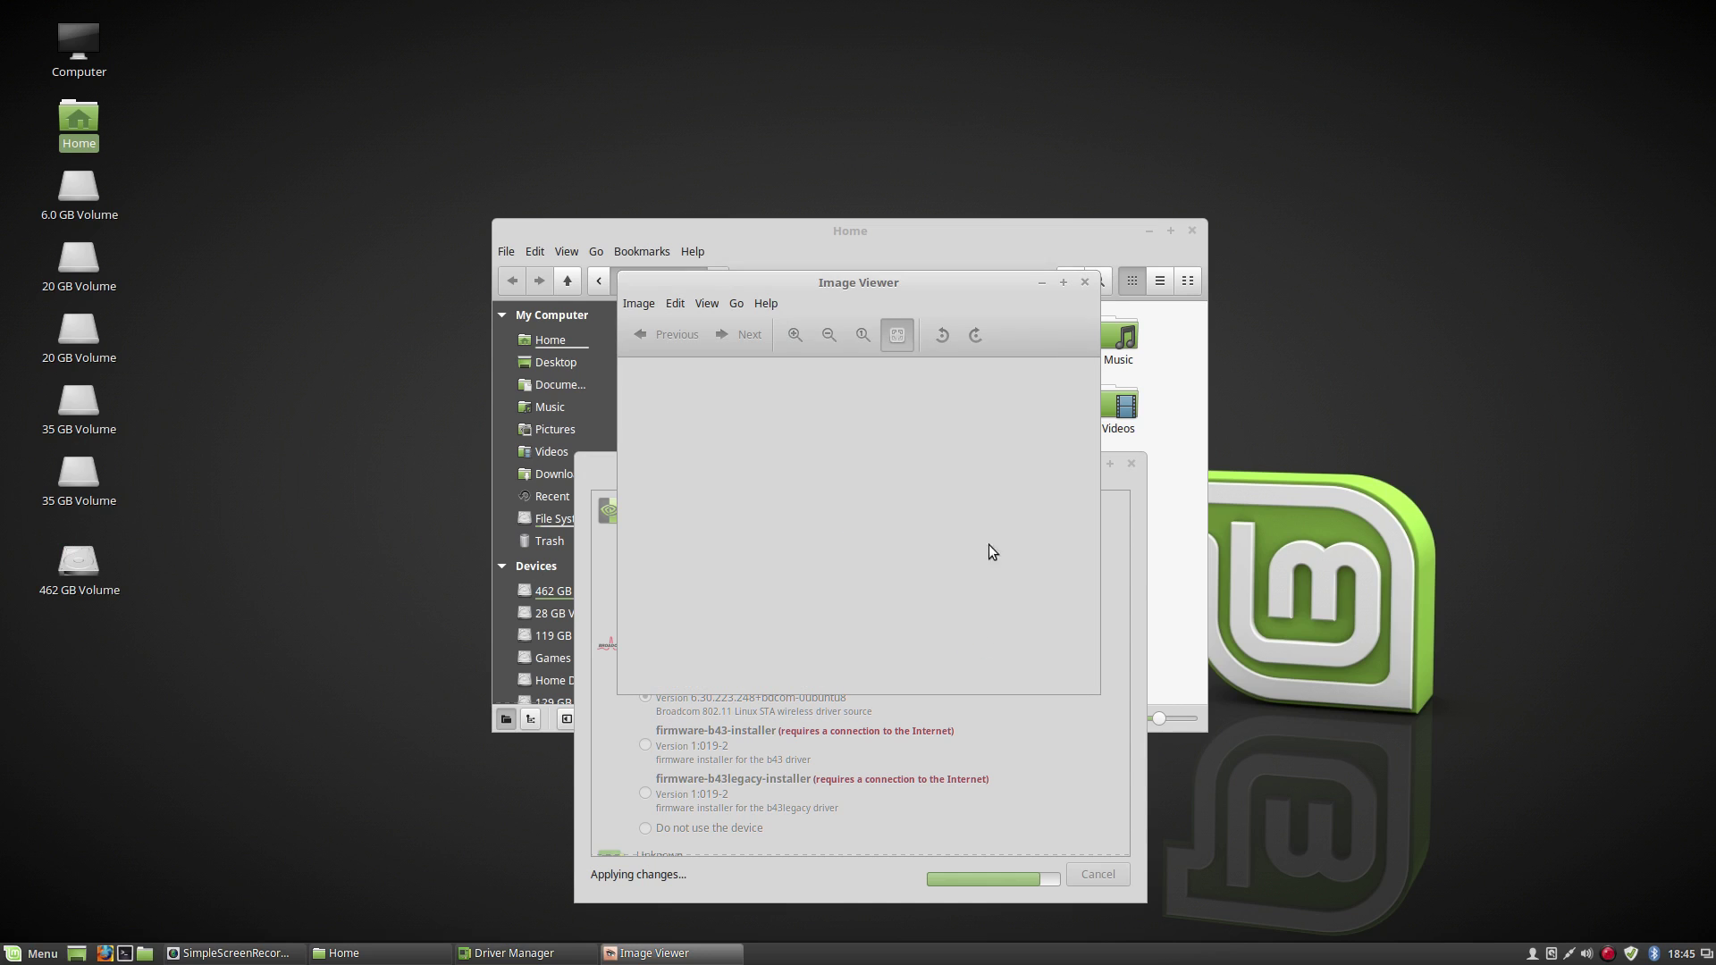
left_click(1085, 282)
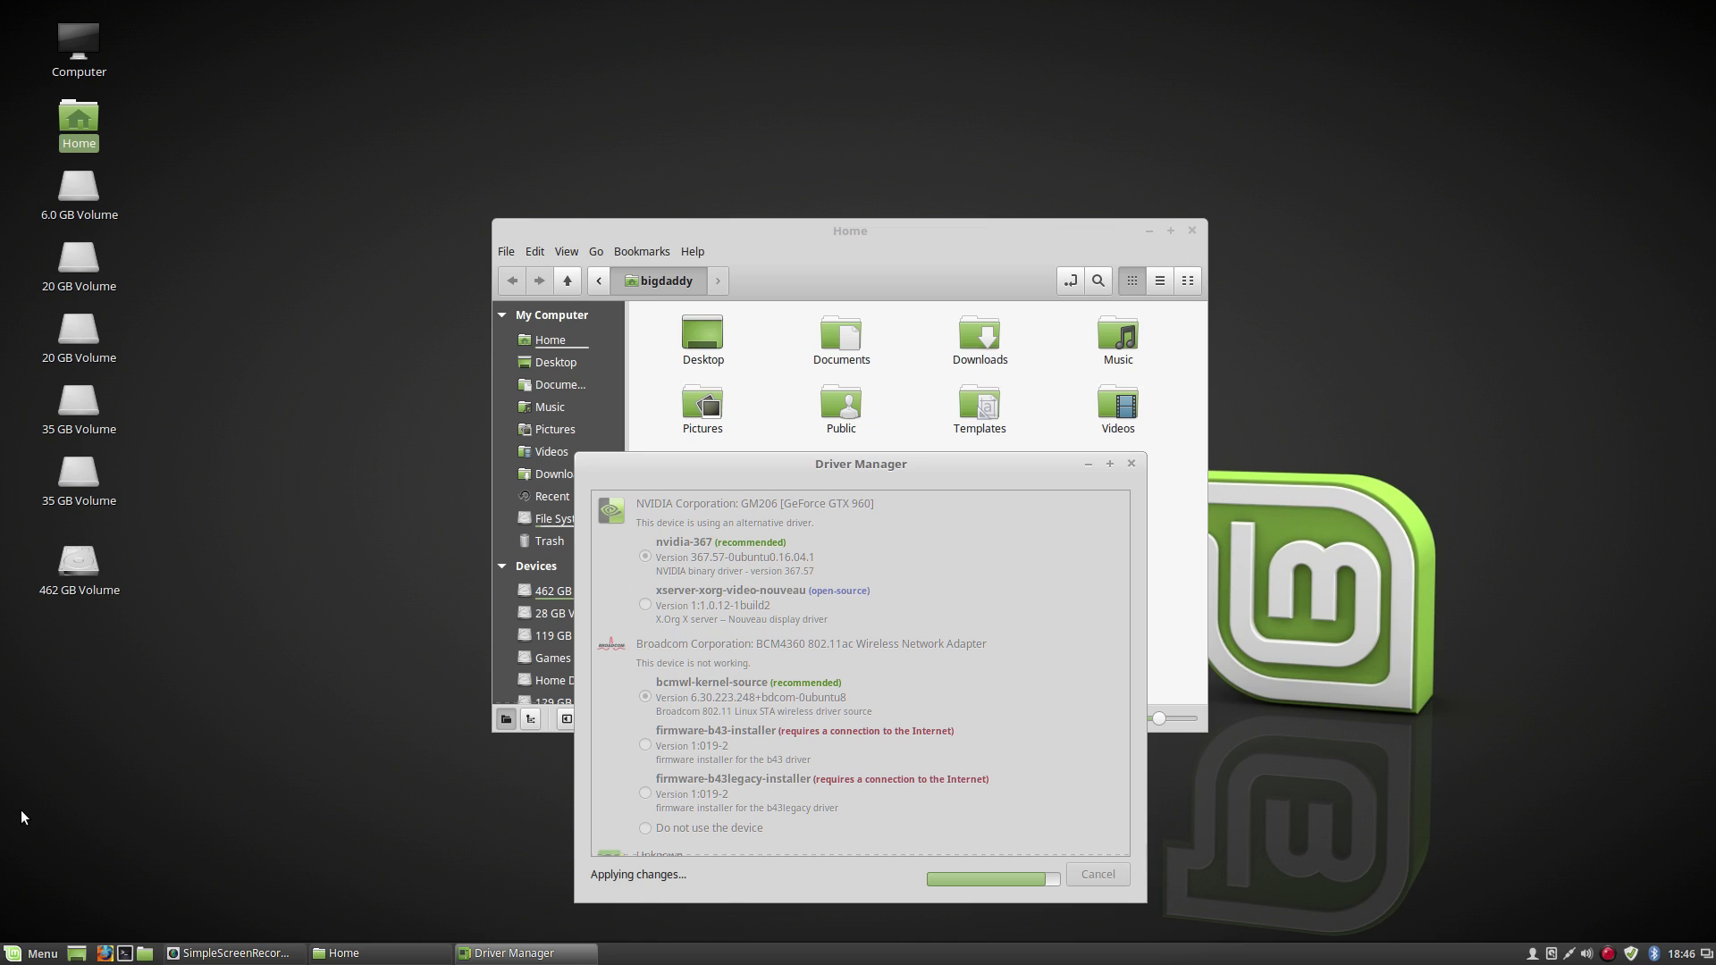
Minimize the Driver Manager and return to the Home folder window
left_click(216, 761)
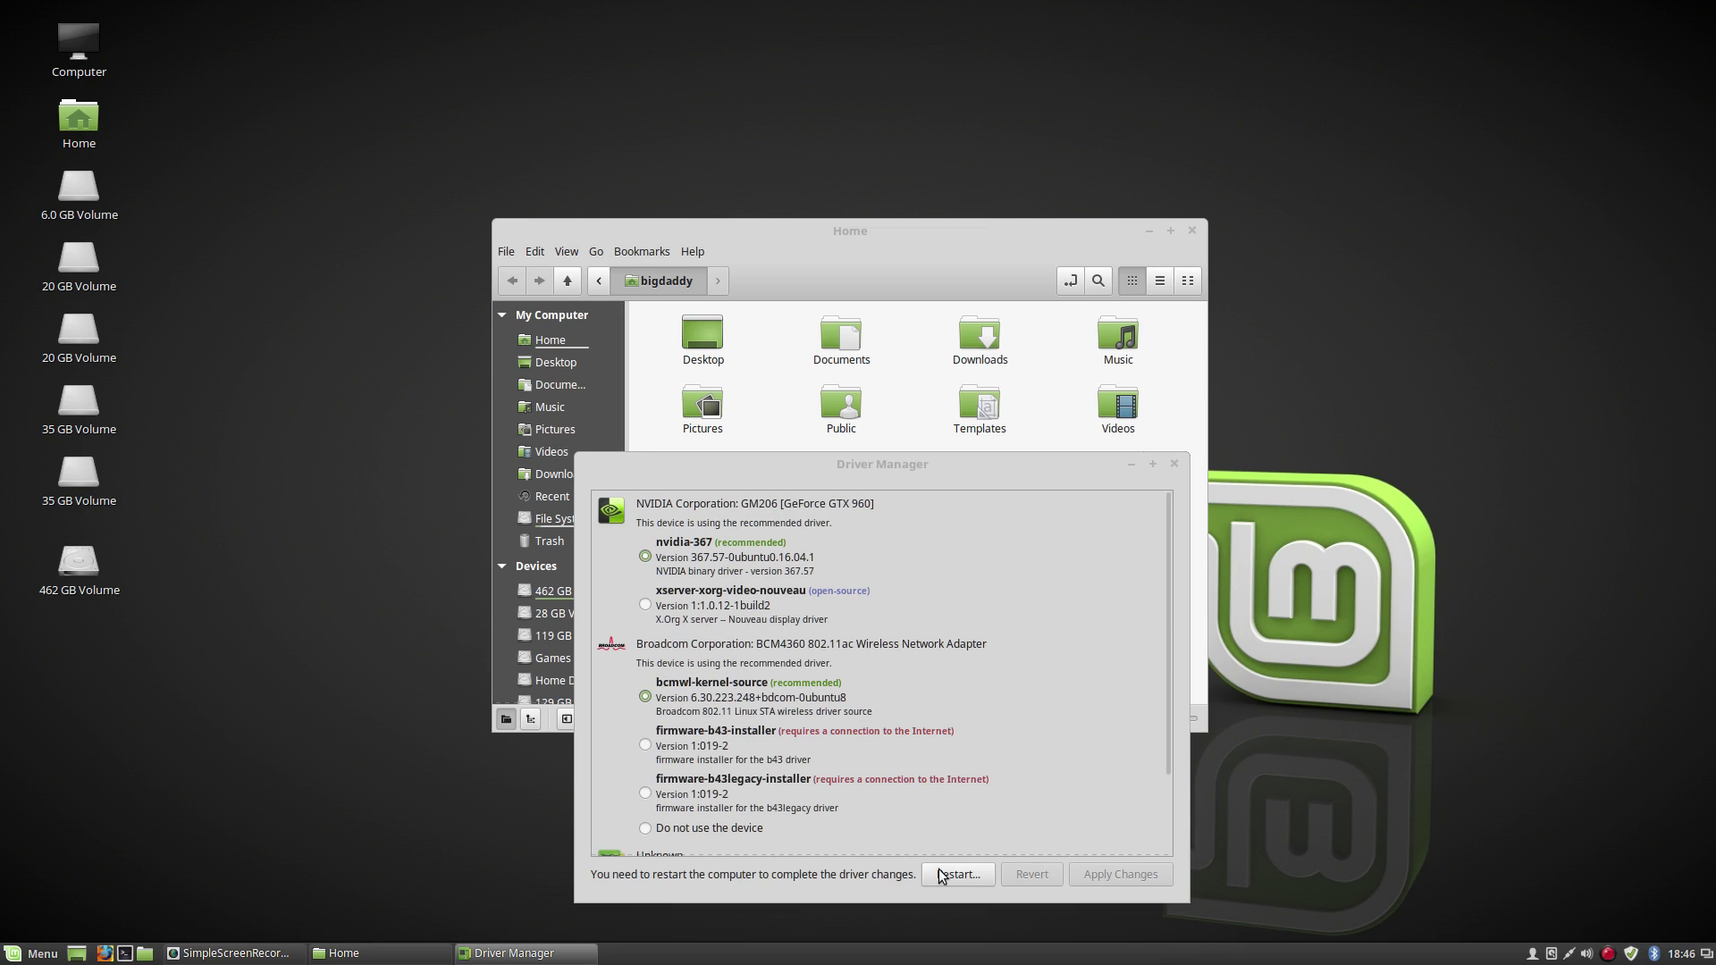
left_click(1131, 466)
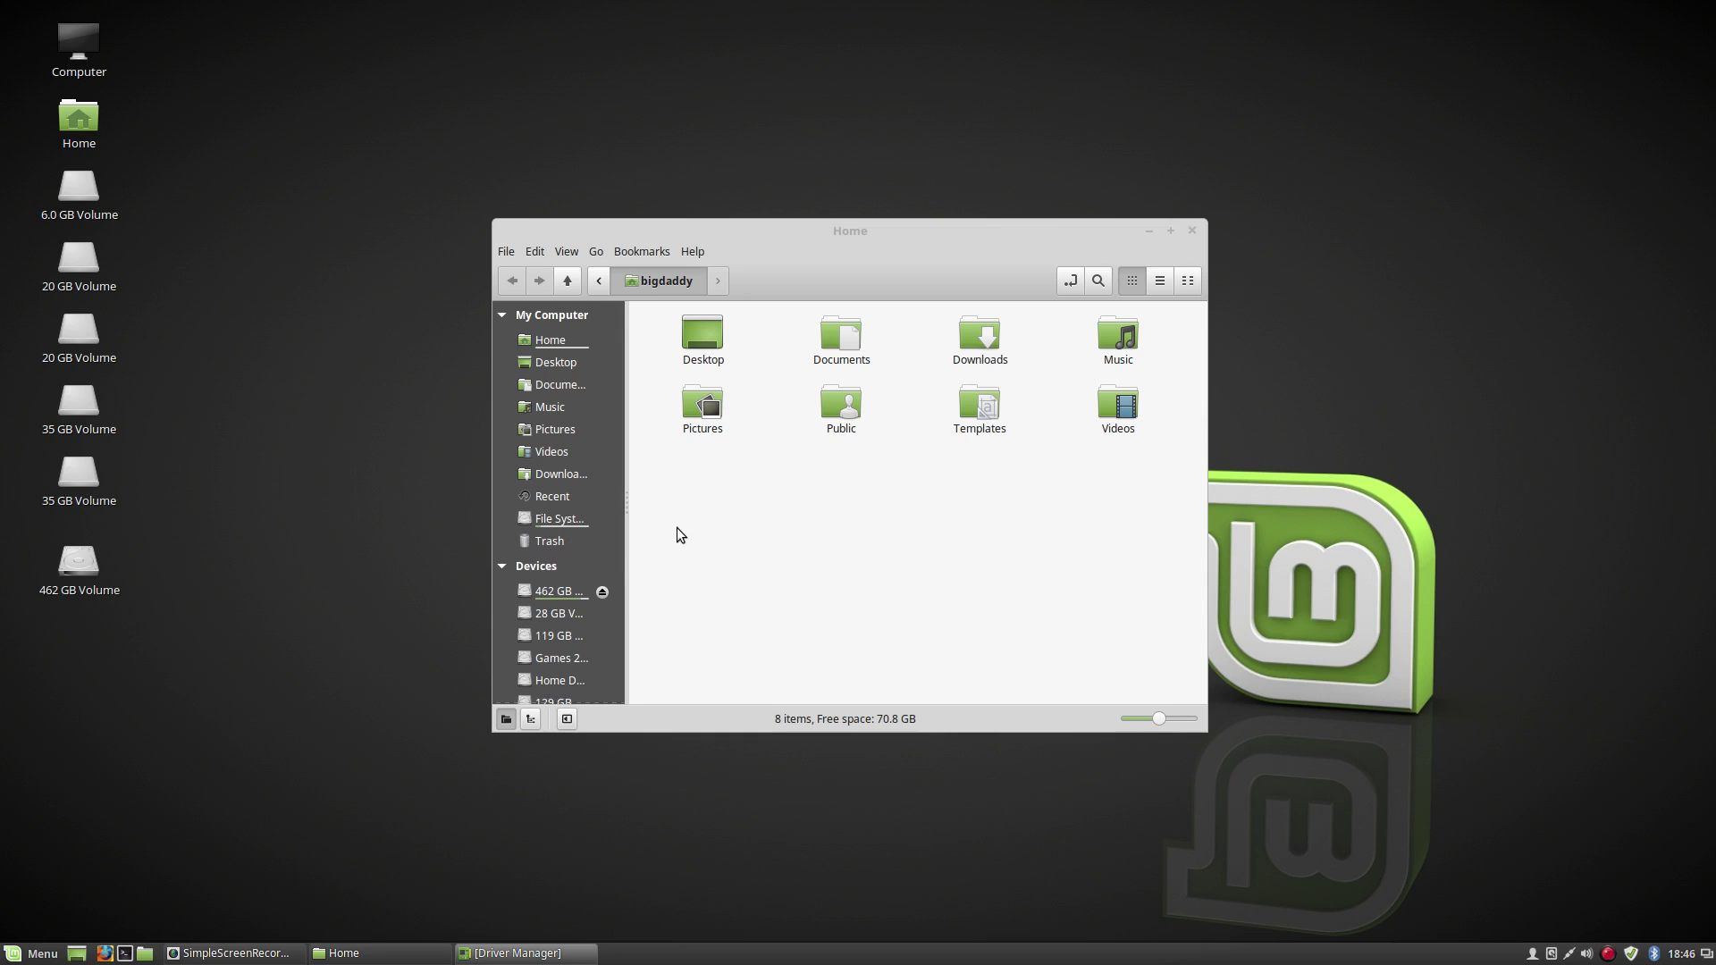
left_click(33, 954)
left_click(808, 540)
Examine the context options of the Documents folder, including the folder colour choices
right_click(839, 332)
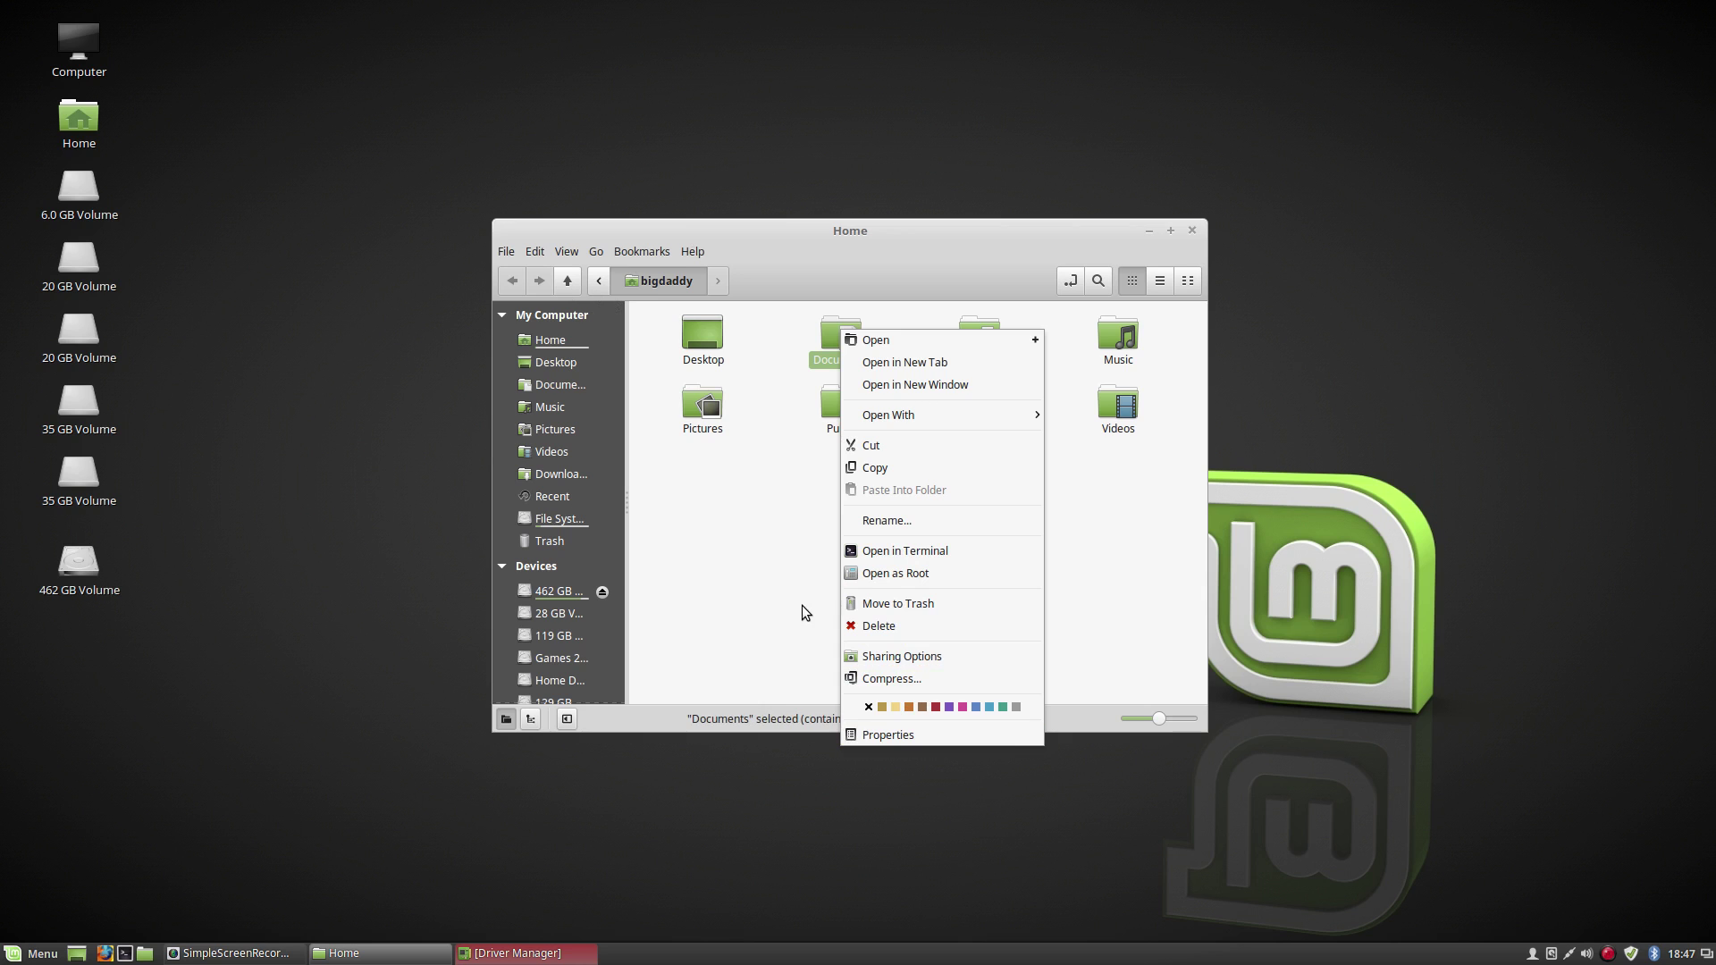
left_click(694, 586)
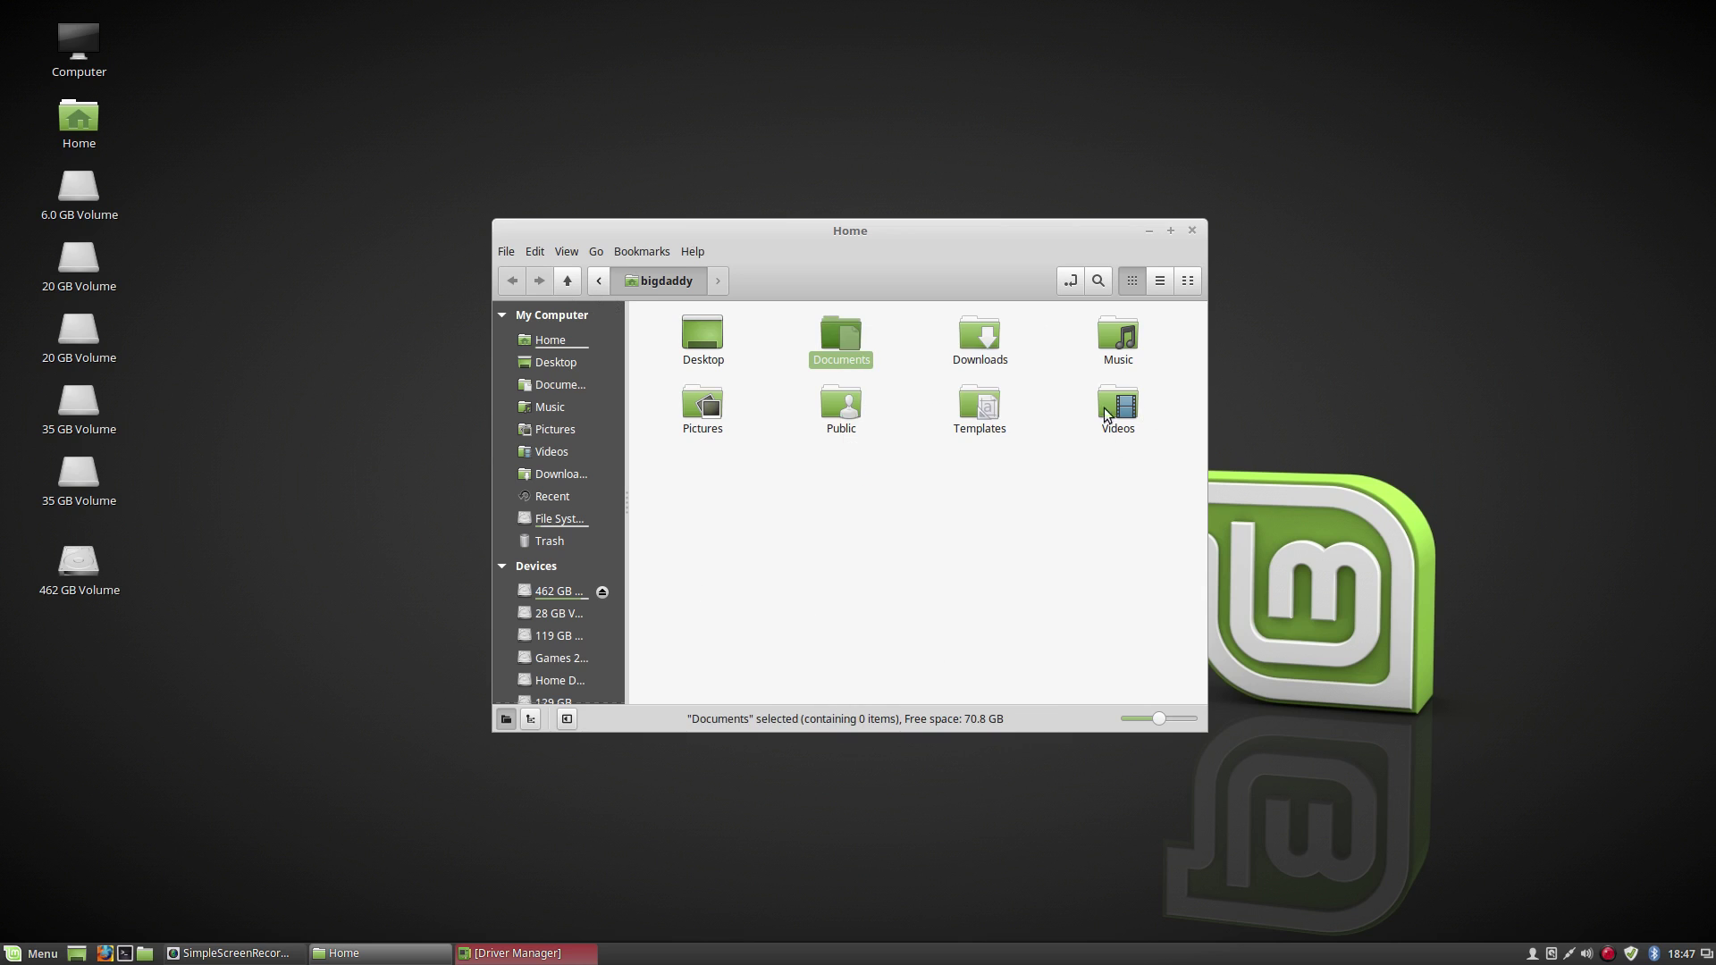
right_click(862, 346)
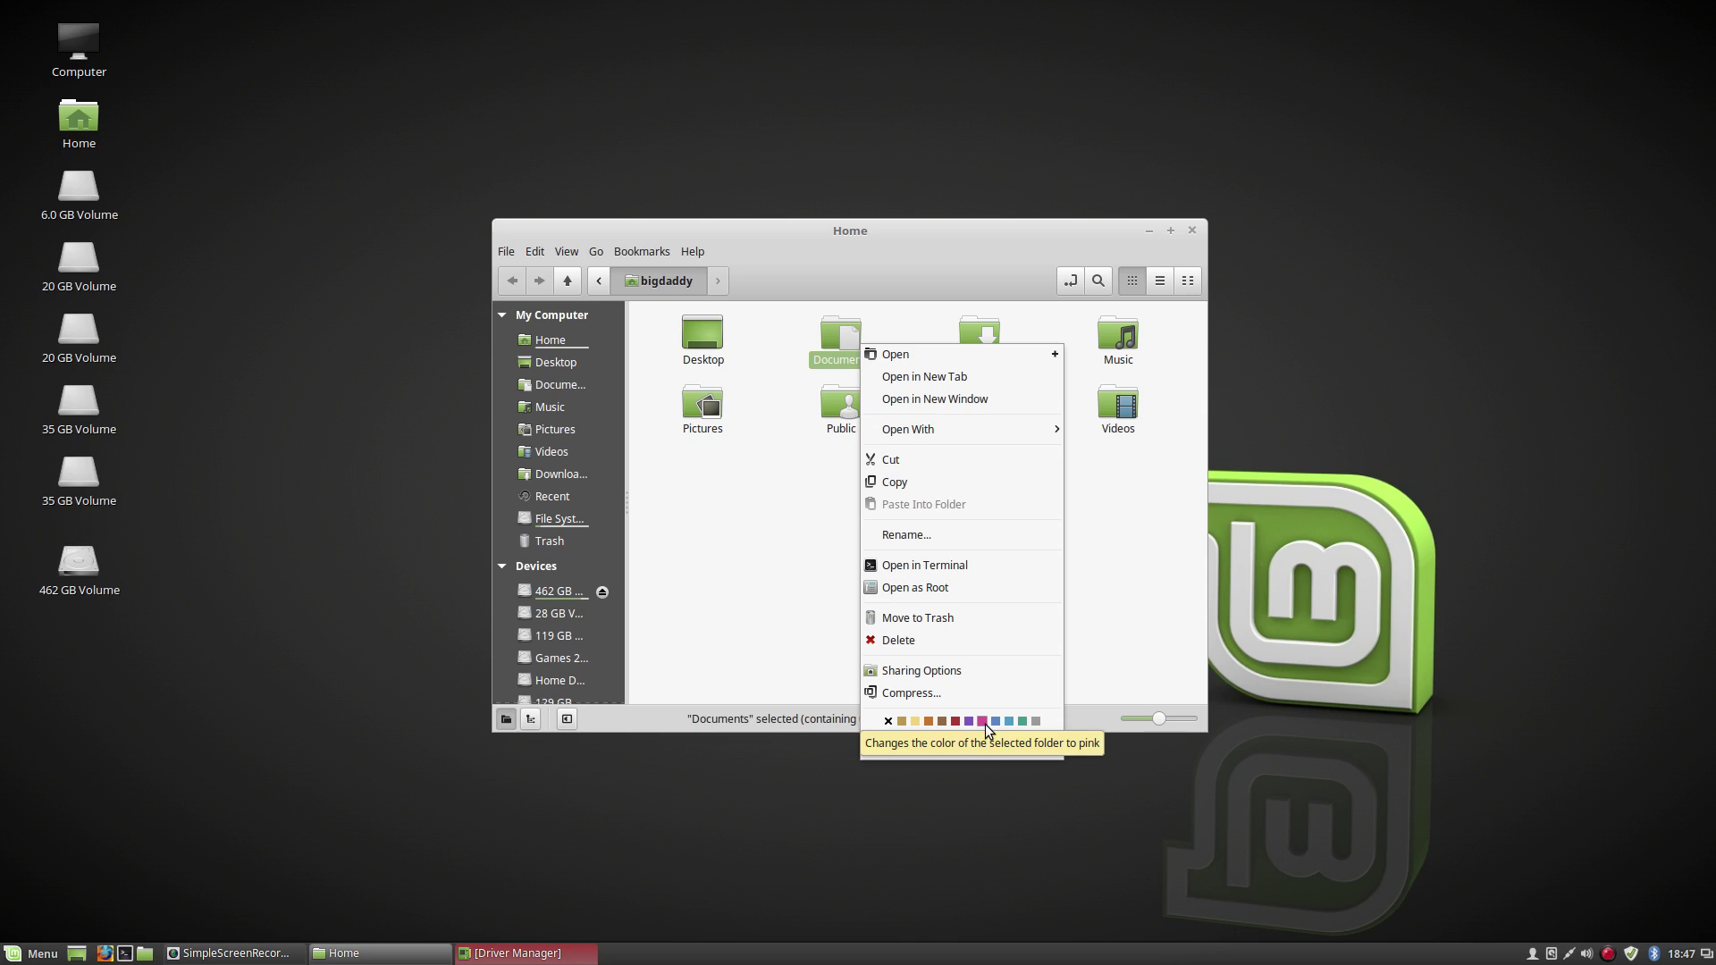
left_click(829, 545)
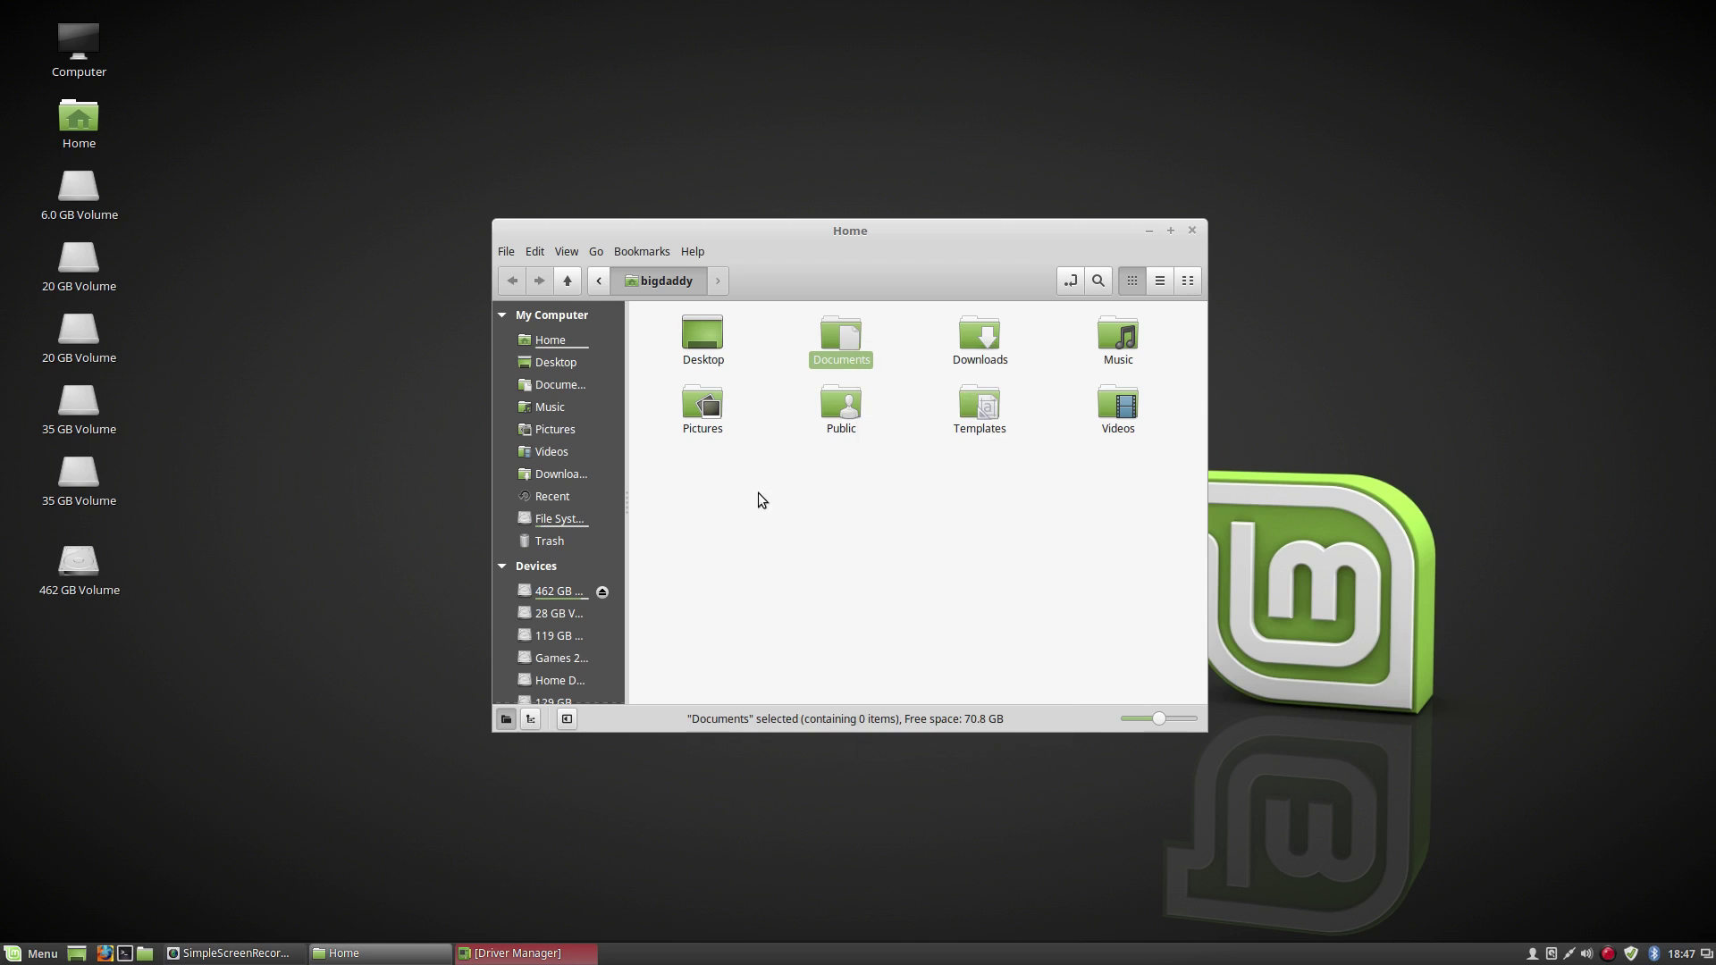
Change the colour of the Music folder to red
right_click(1128, 340)
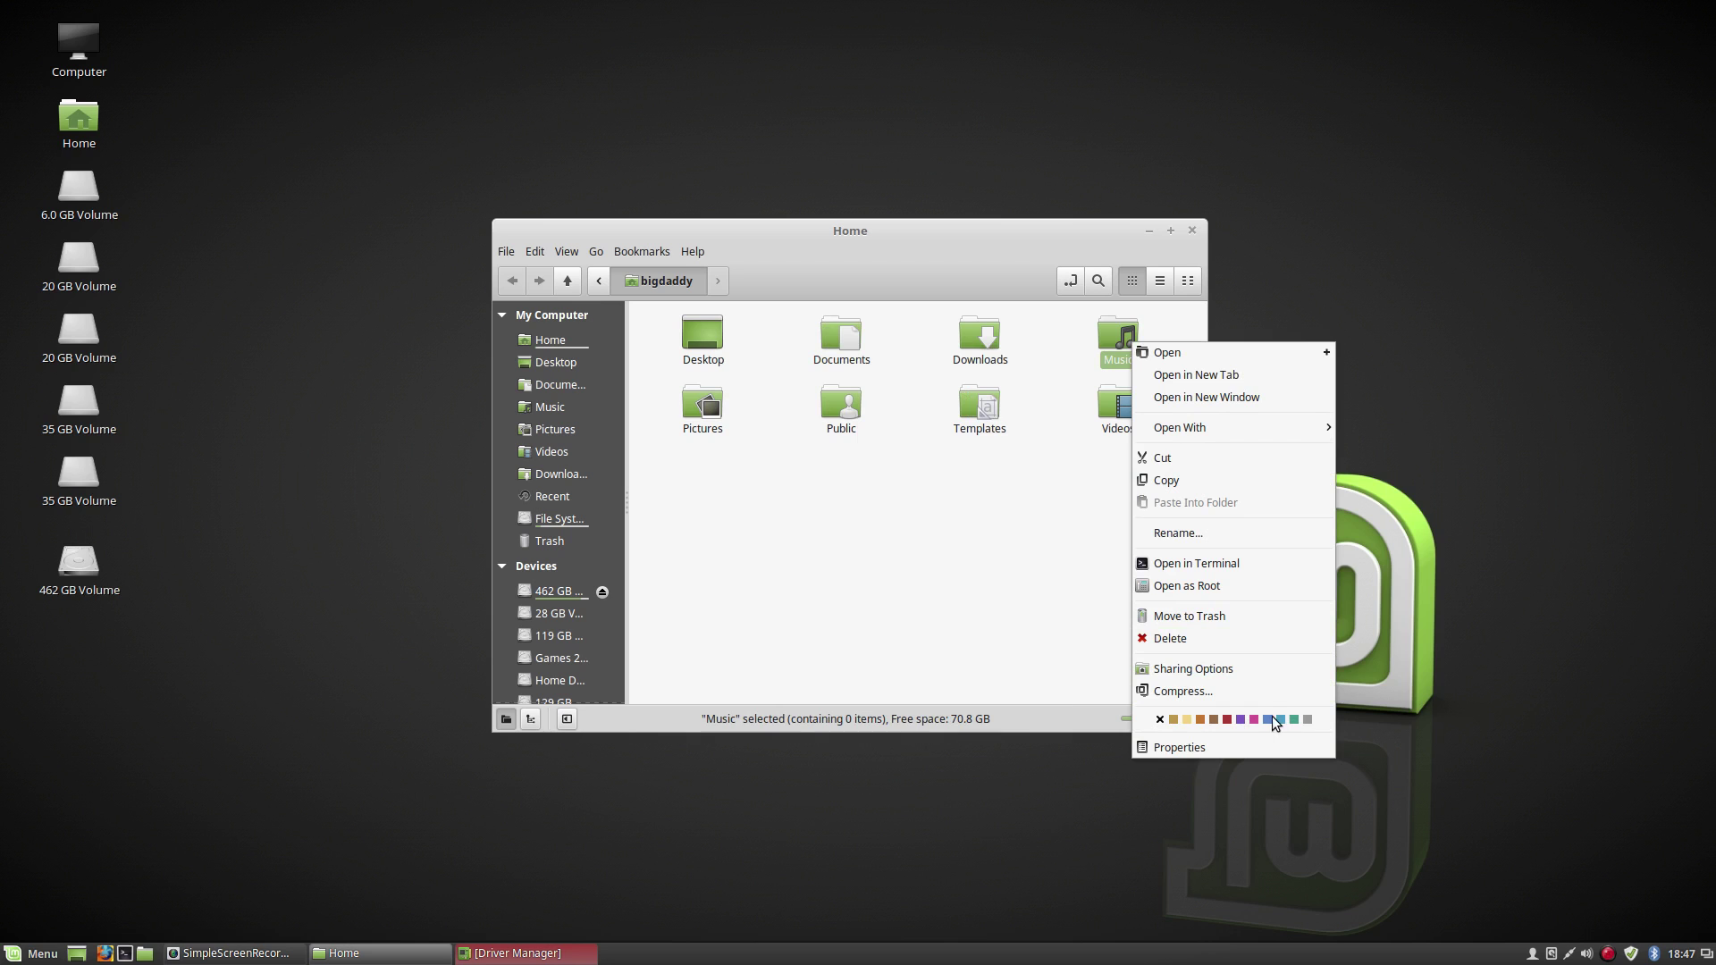
left_click(1227, 720)
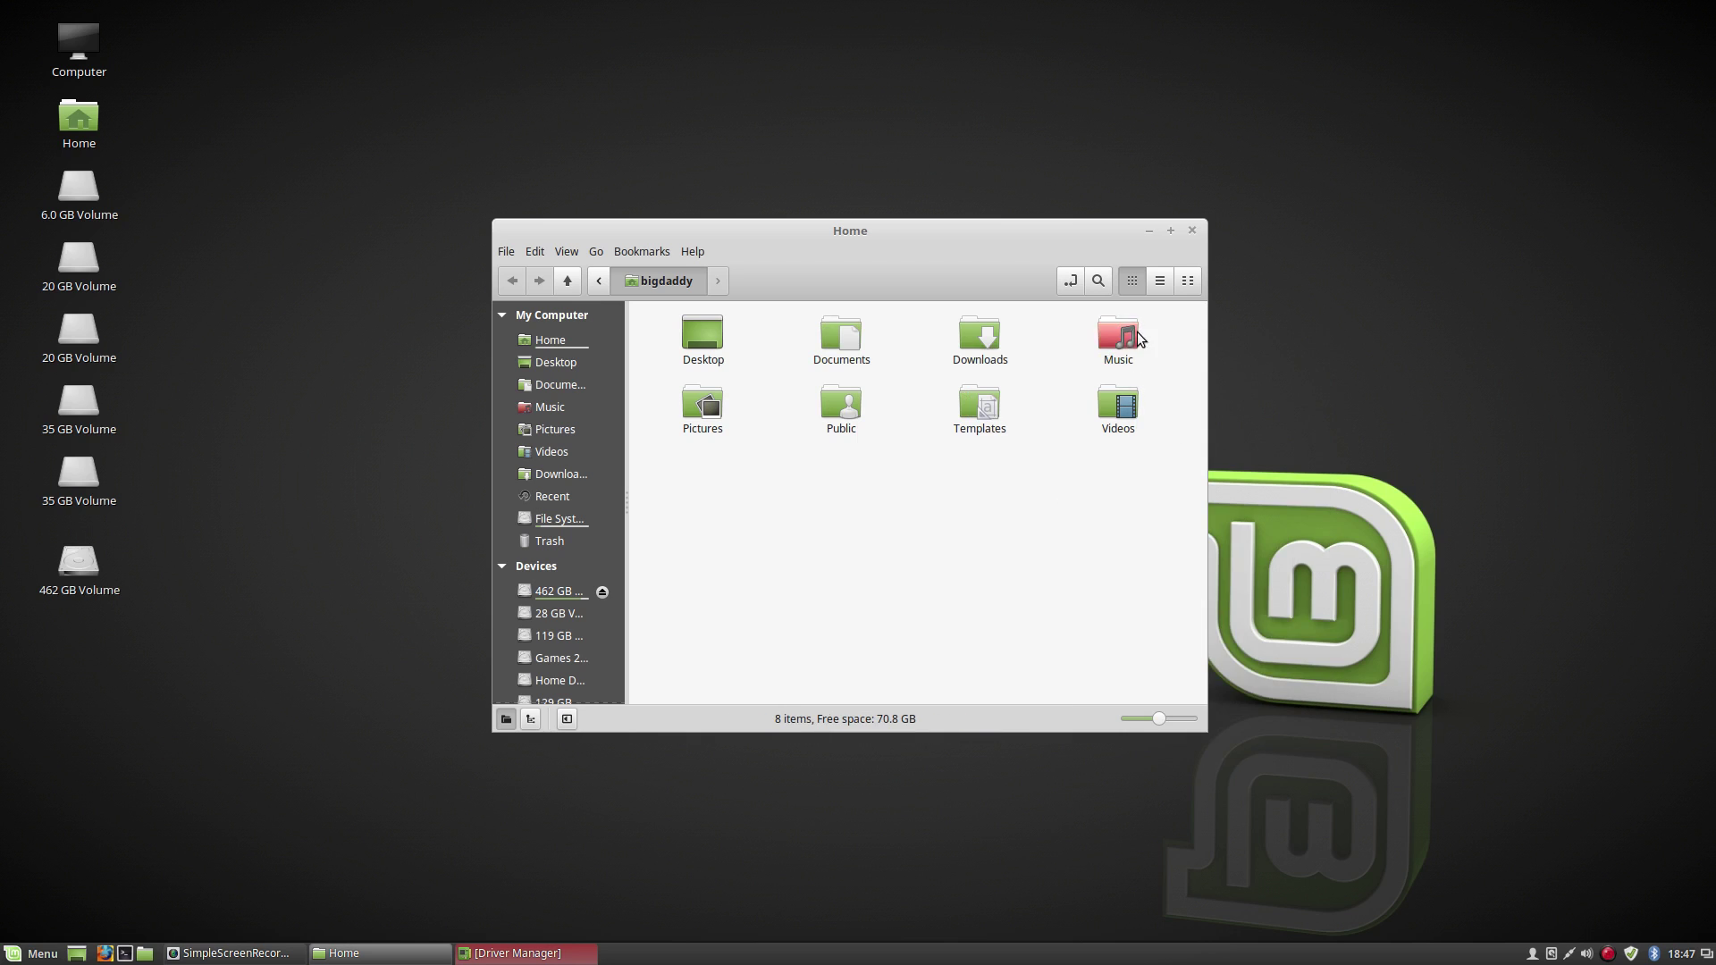
Check the colour options of the Videos folder and close the Home folder window
right_click(1127, 414)
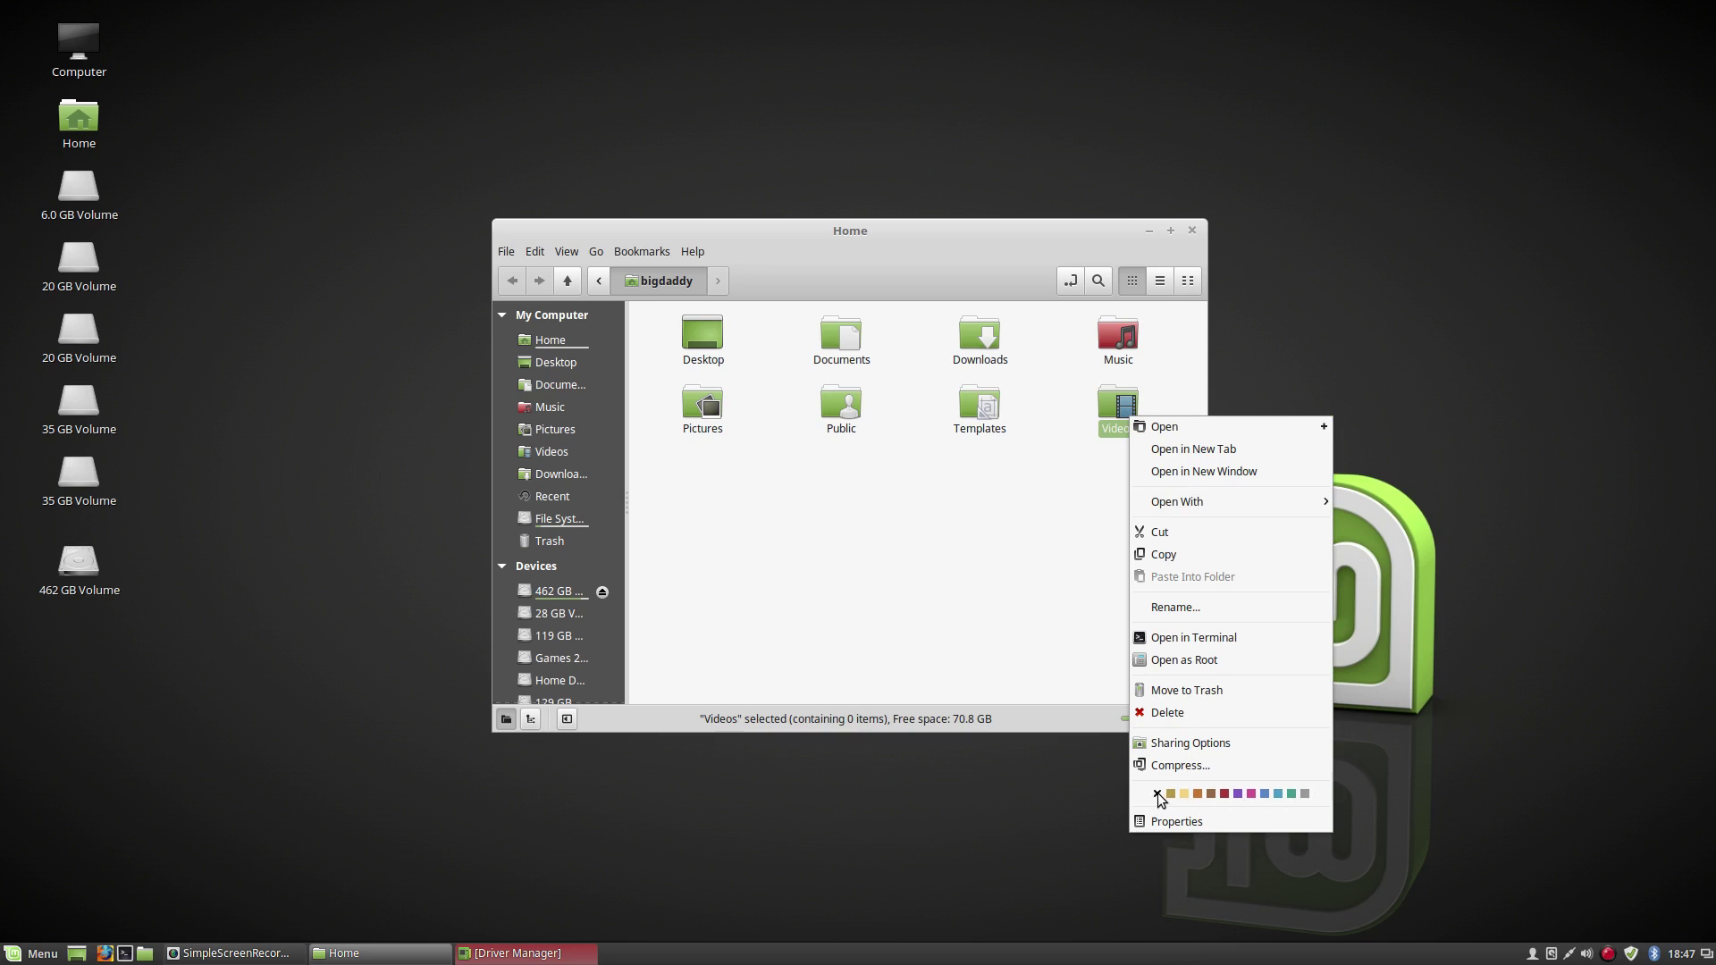
left_click(898, 549)
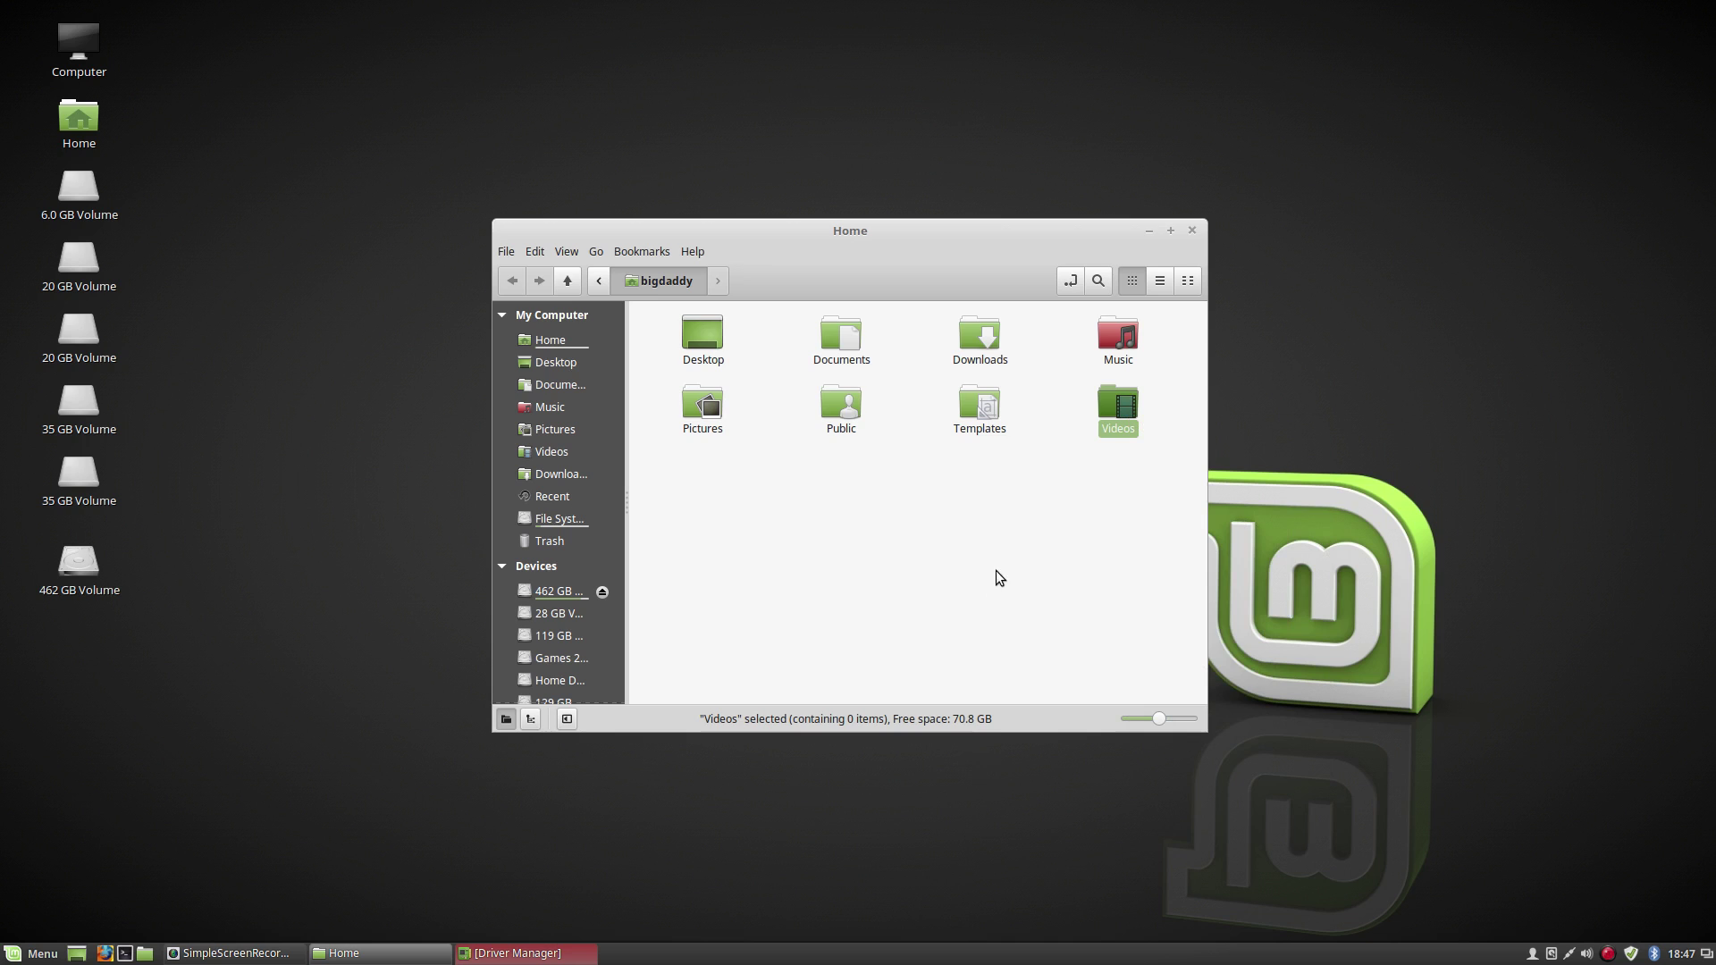
left_click(1000, 529)
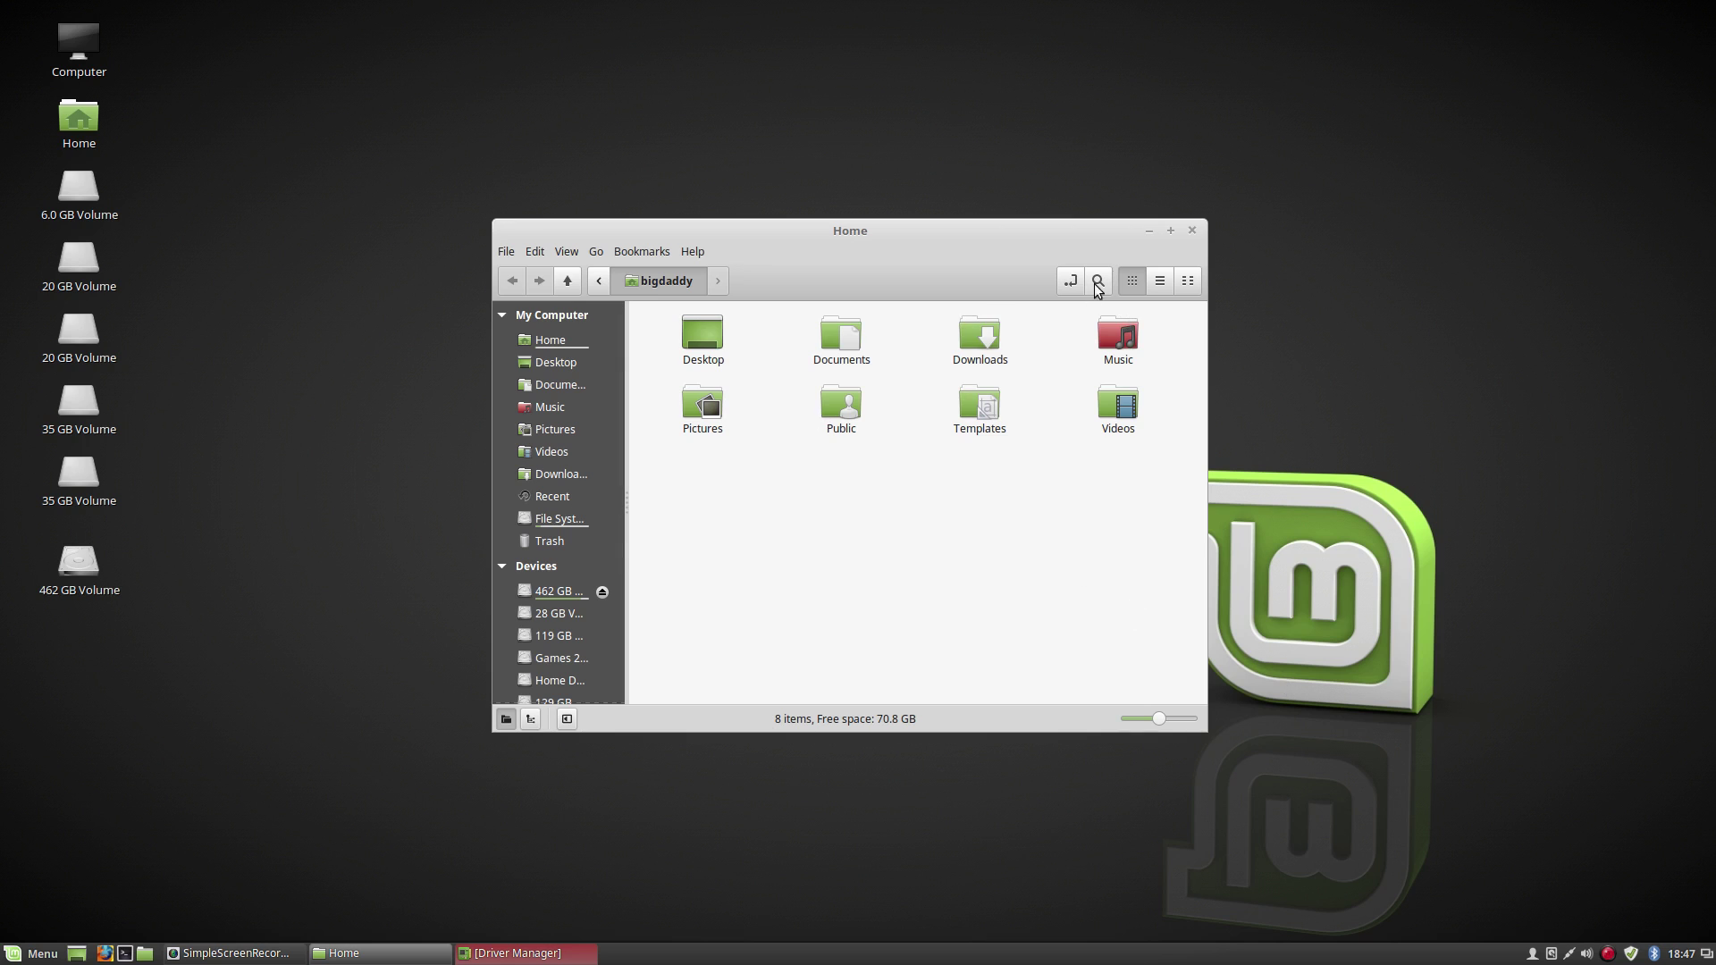
left_click(1191, 230)
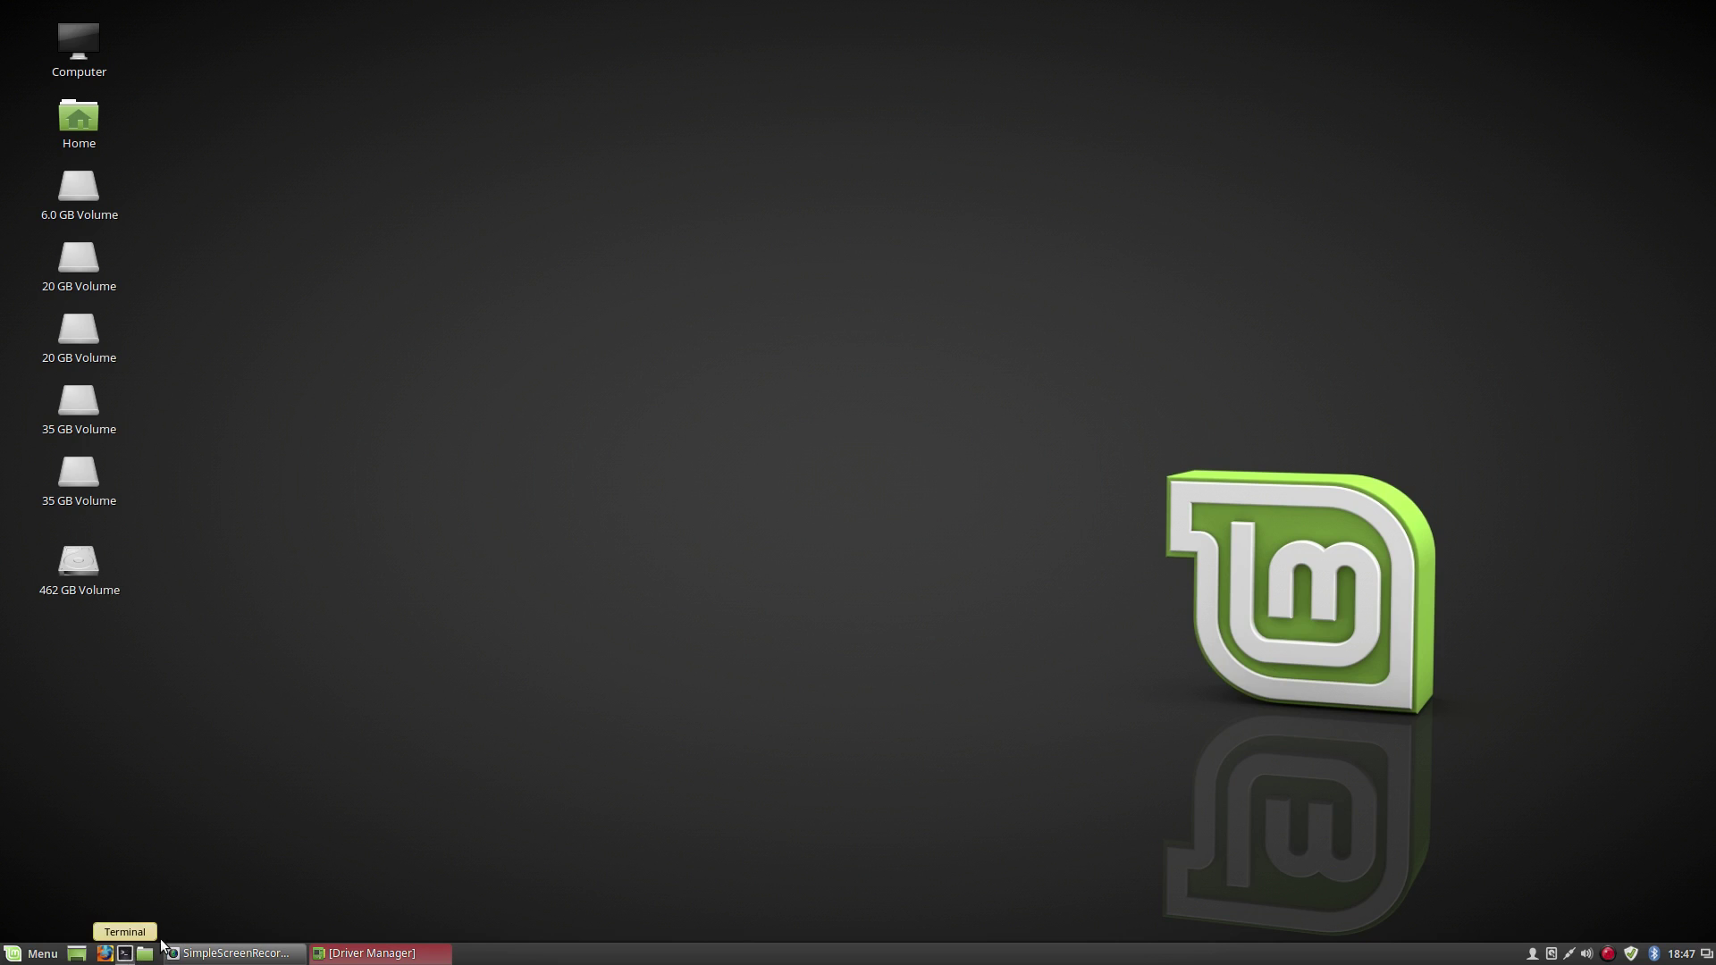
Search the application menu for "moni", launch System Monitor and show its Resources view
left_click(14, 956)
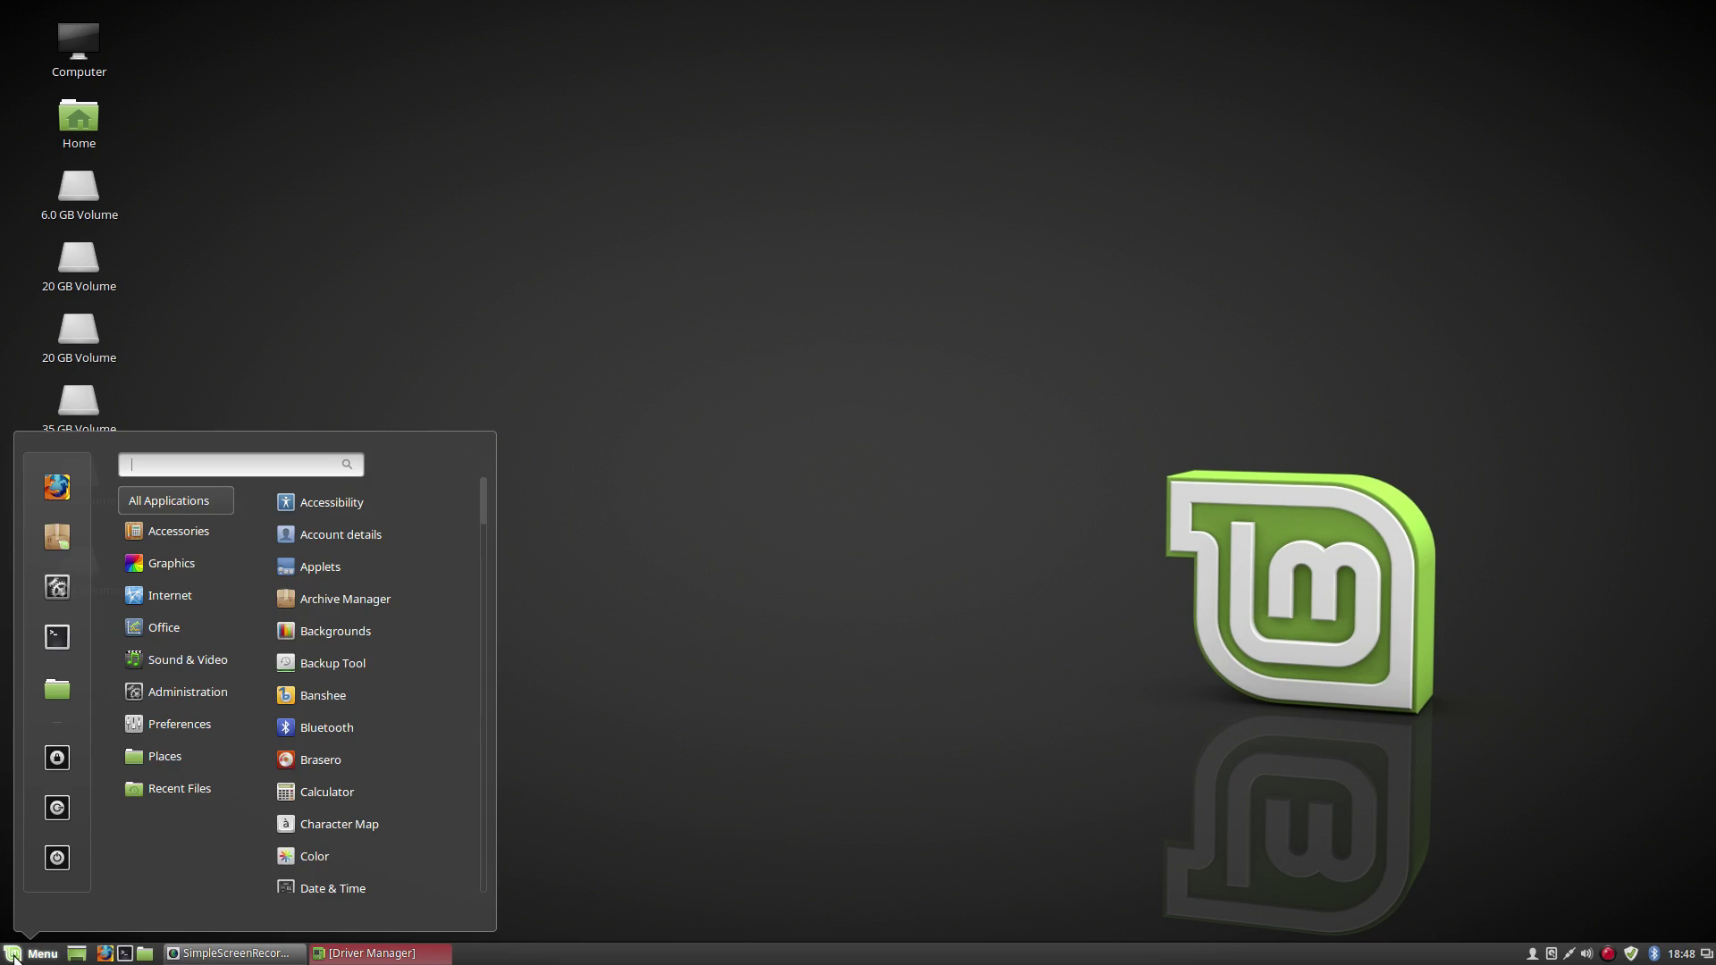
type("moni")
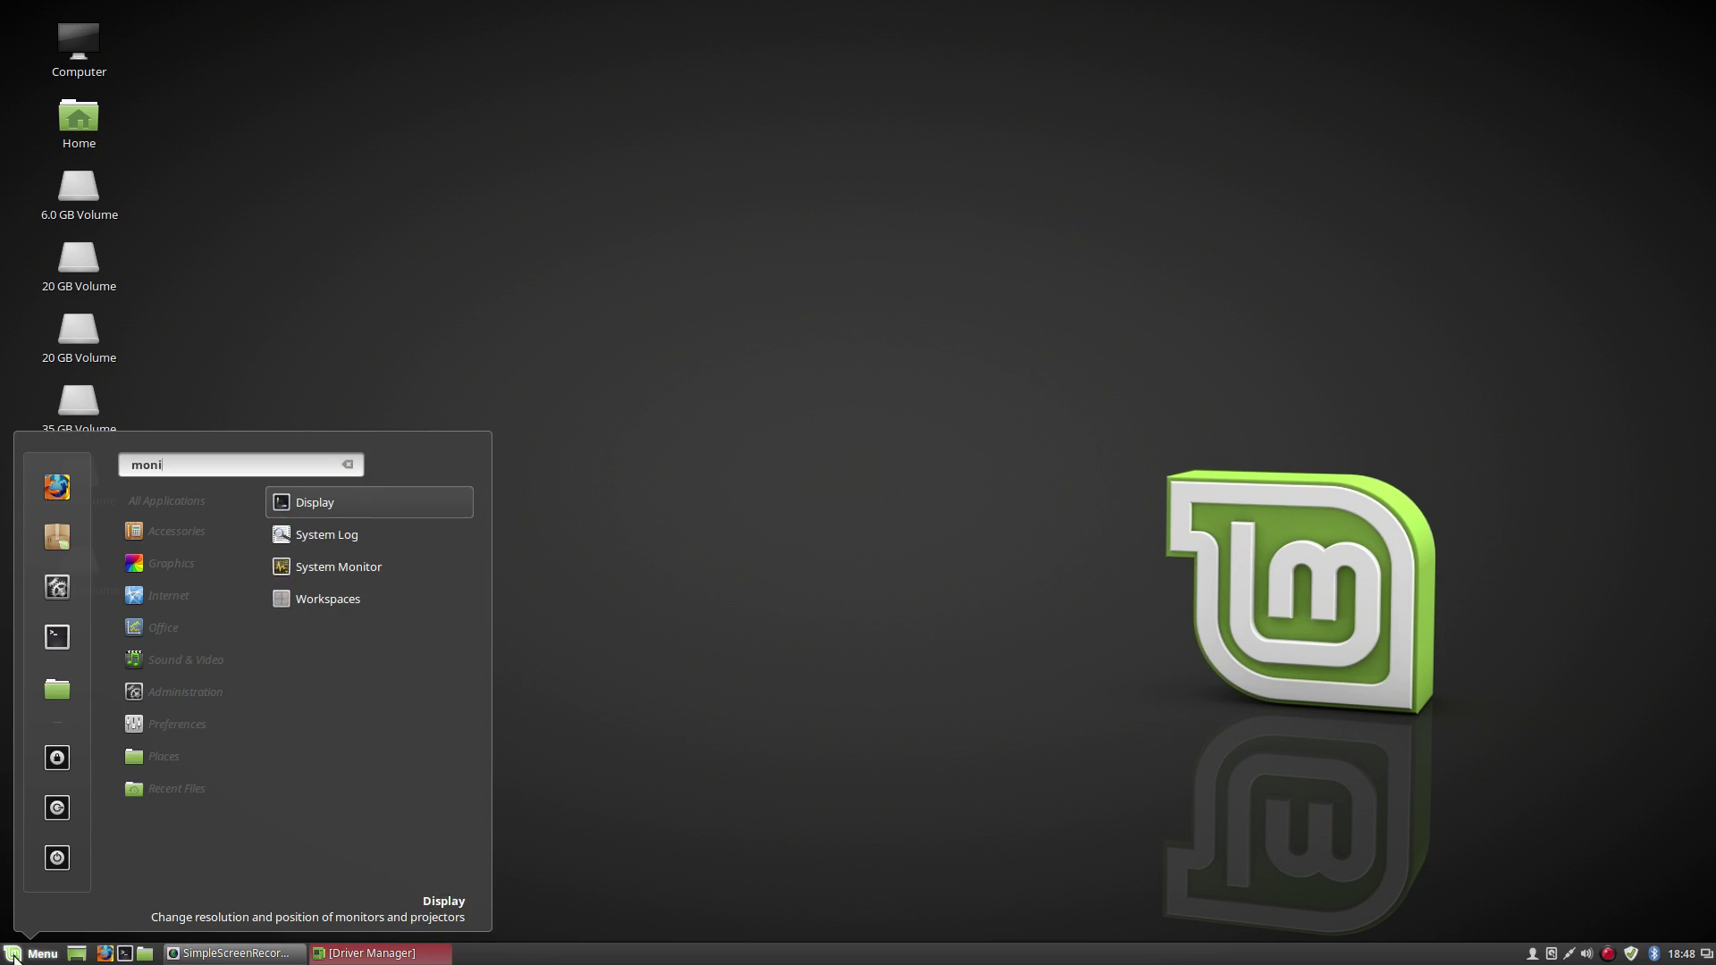
key("Down")
key("Down")
key("Down")
key("Up")
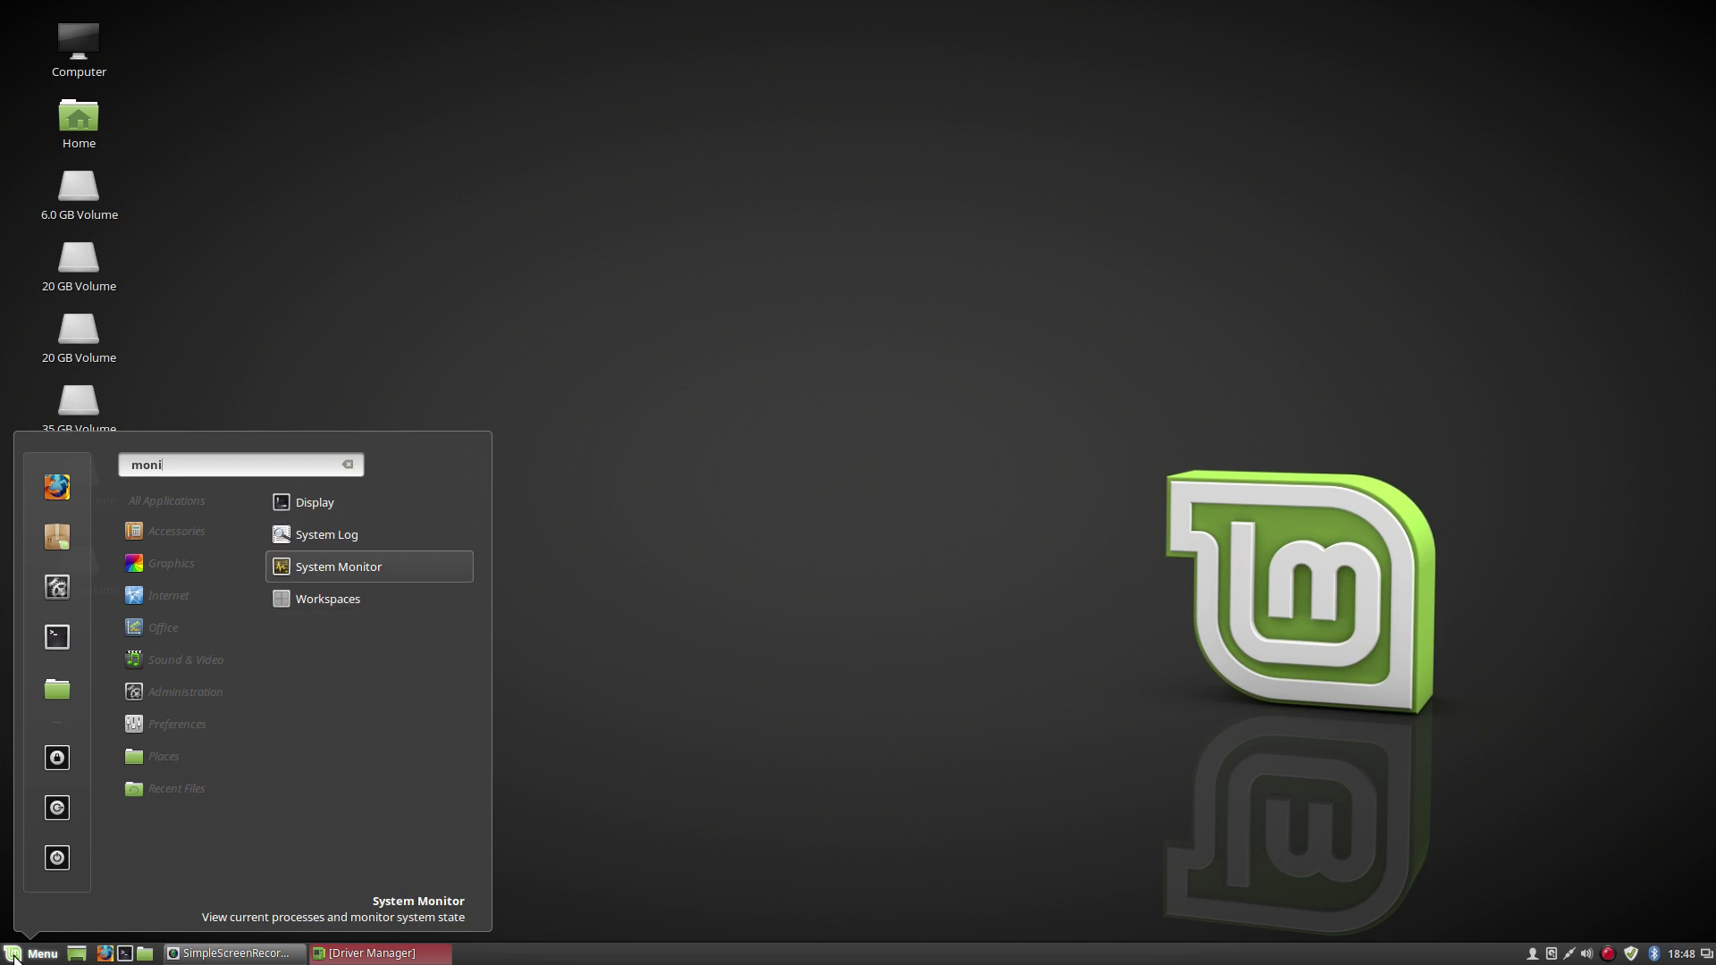
key("Return")
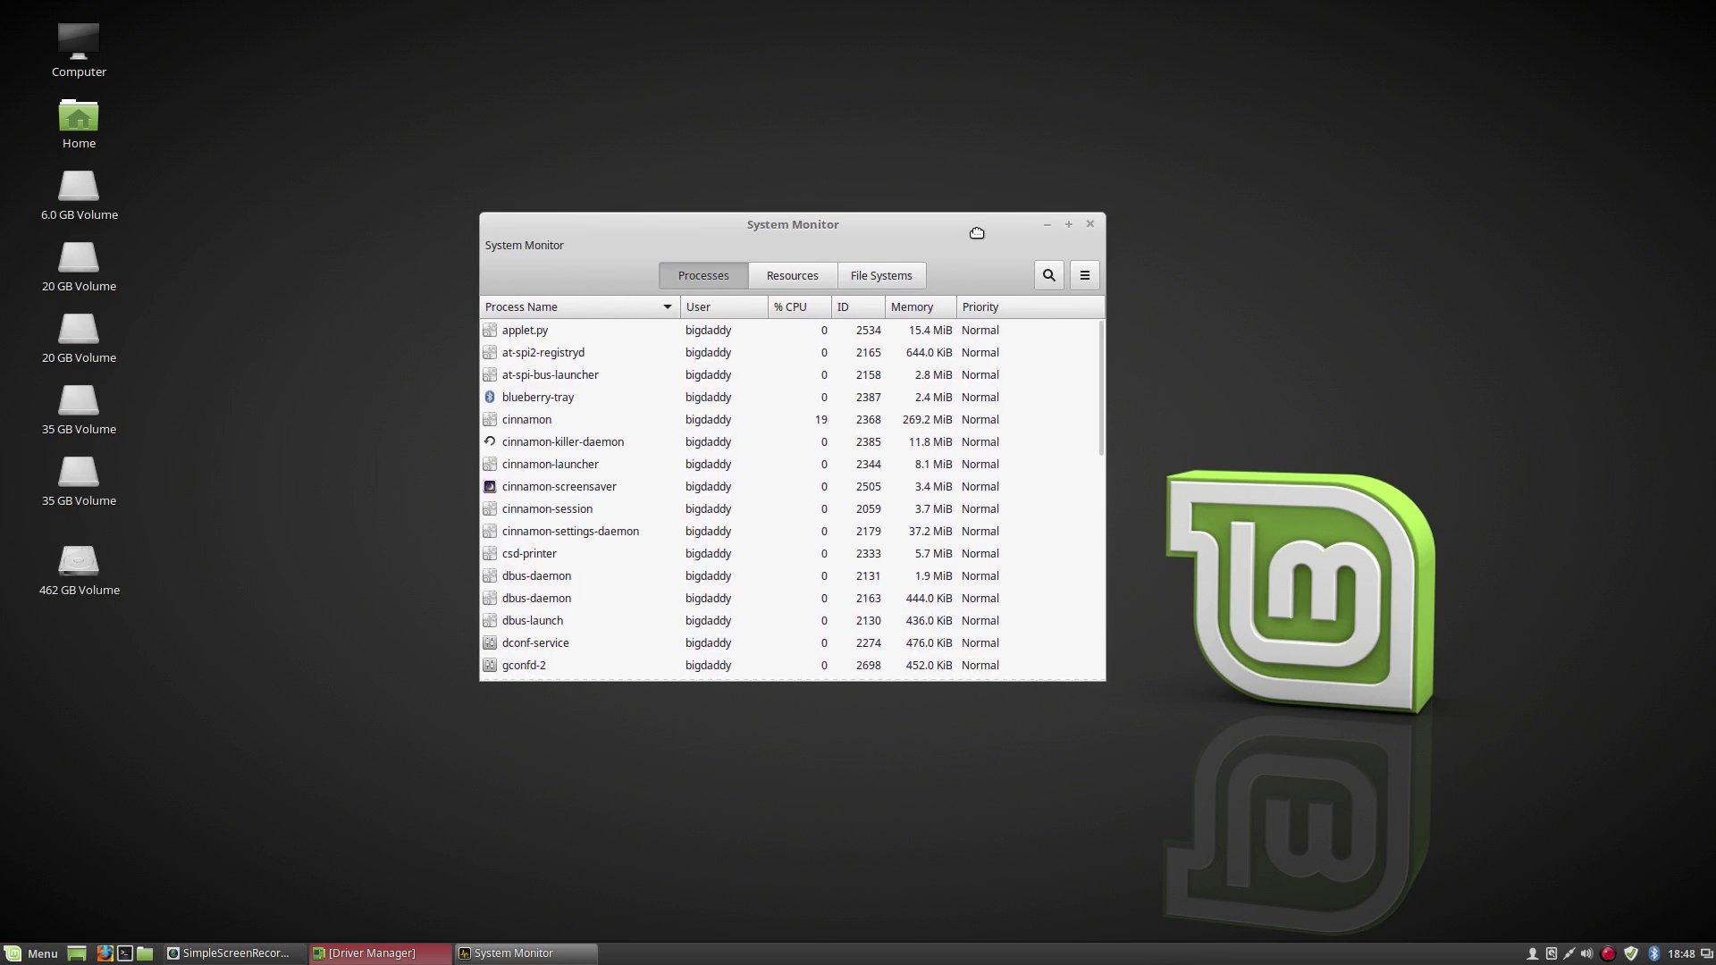
left_click(813, 275)
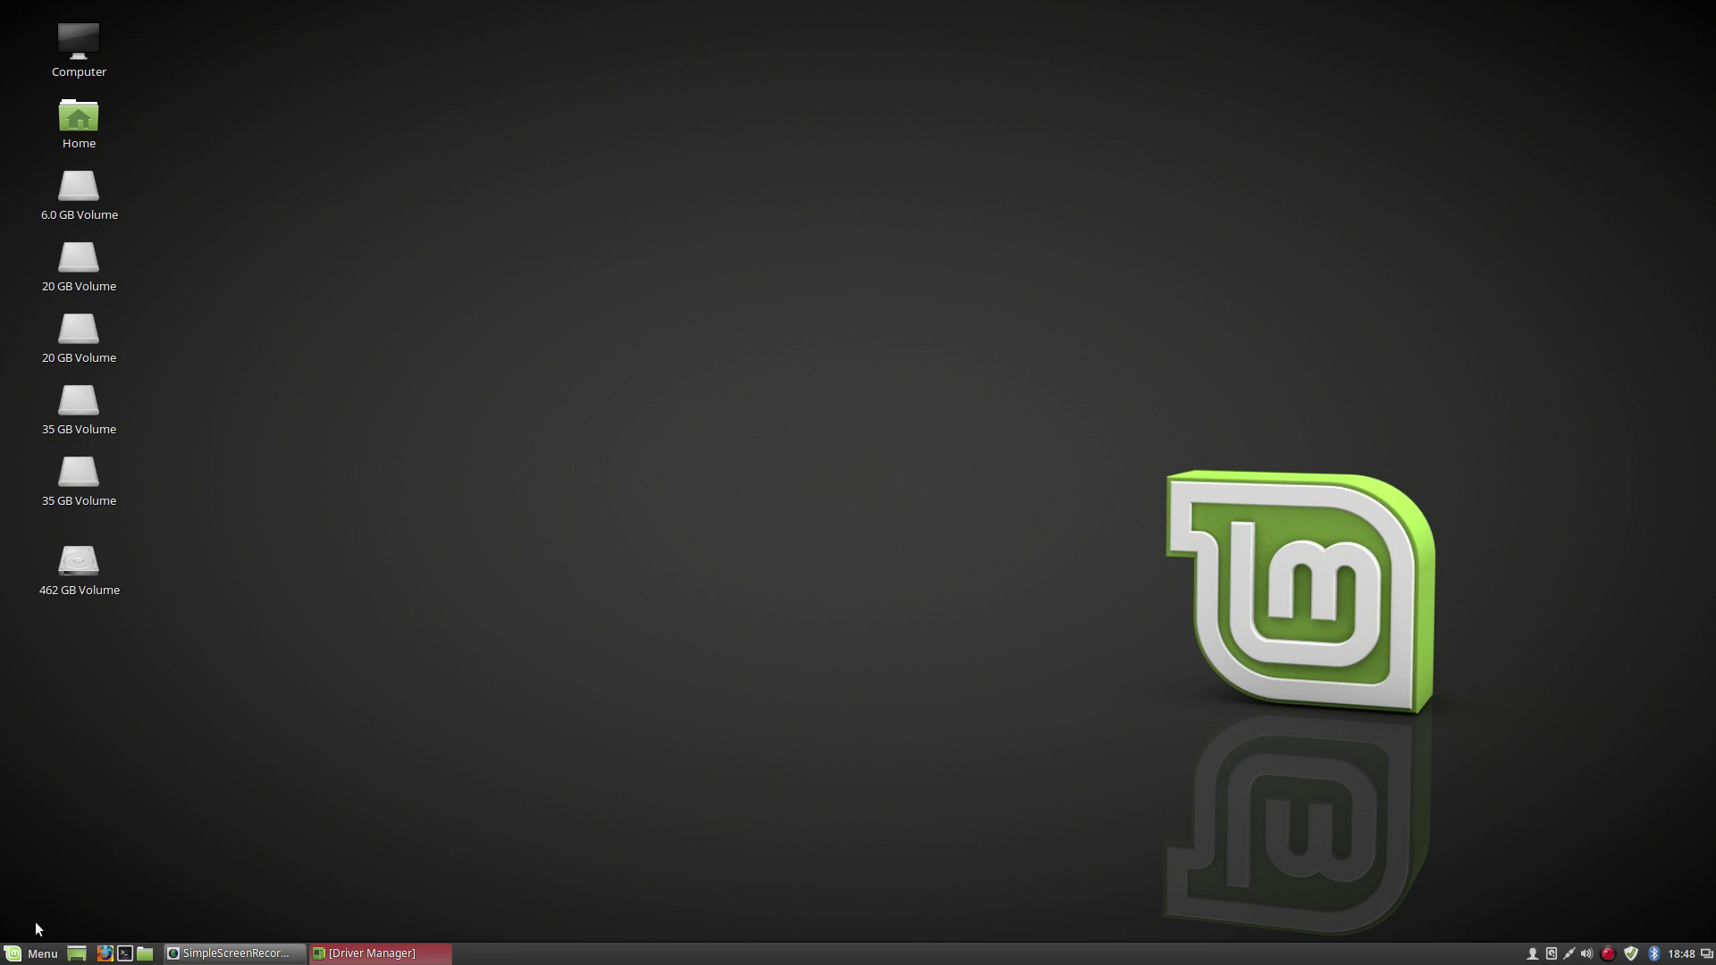
Open the panel settings from the desktop panel to check its options, and close the settings window
left_click(35, 954)
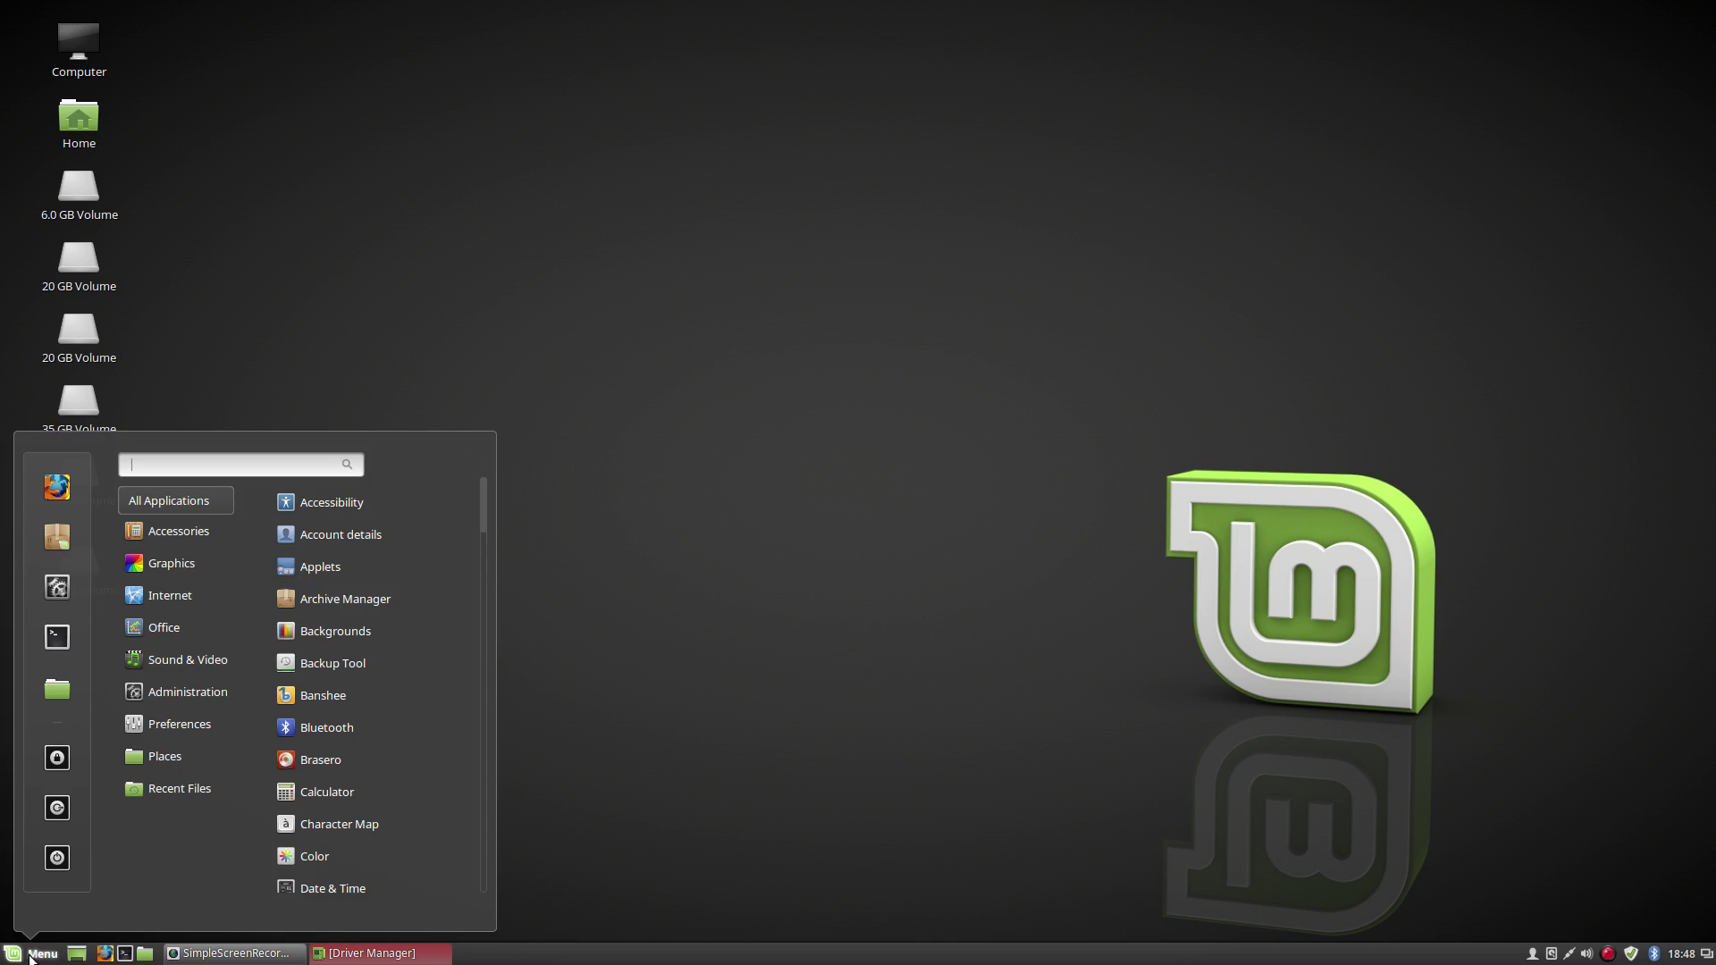
left_click(1058, 962)
right_click(1057, 962)
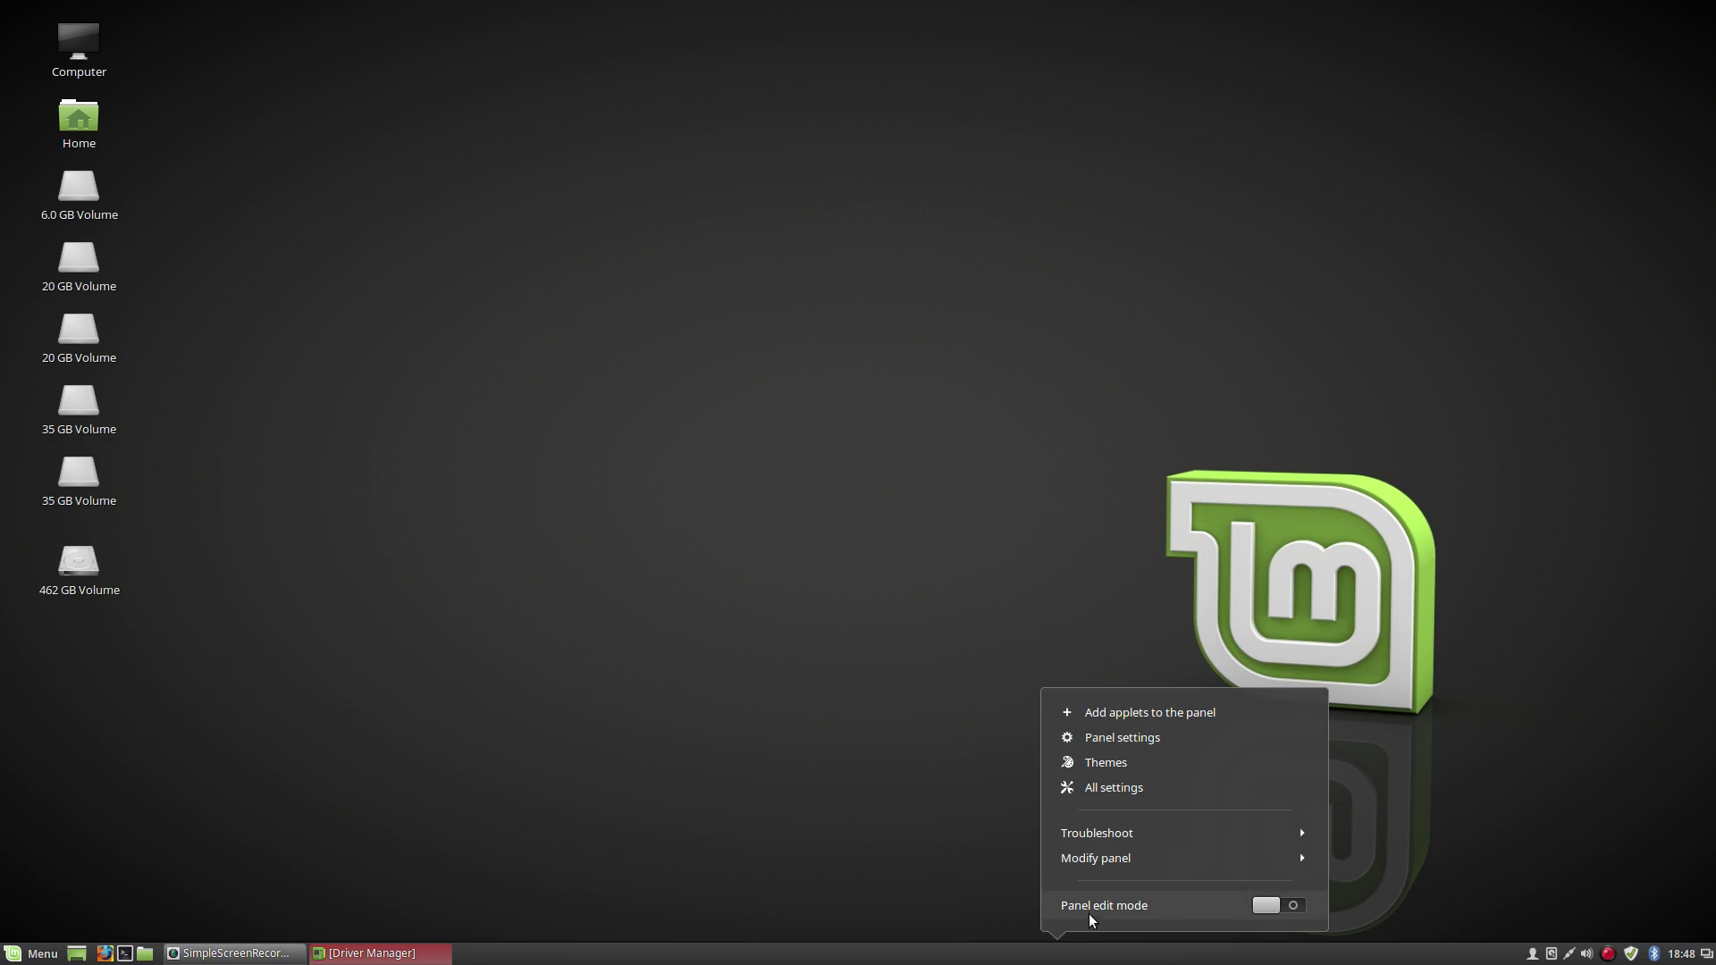
left_click(1130, 738)
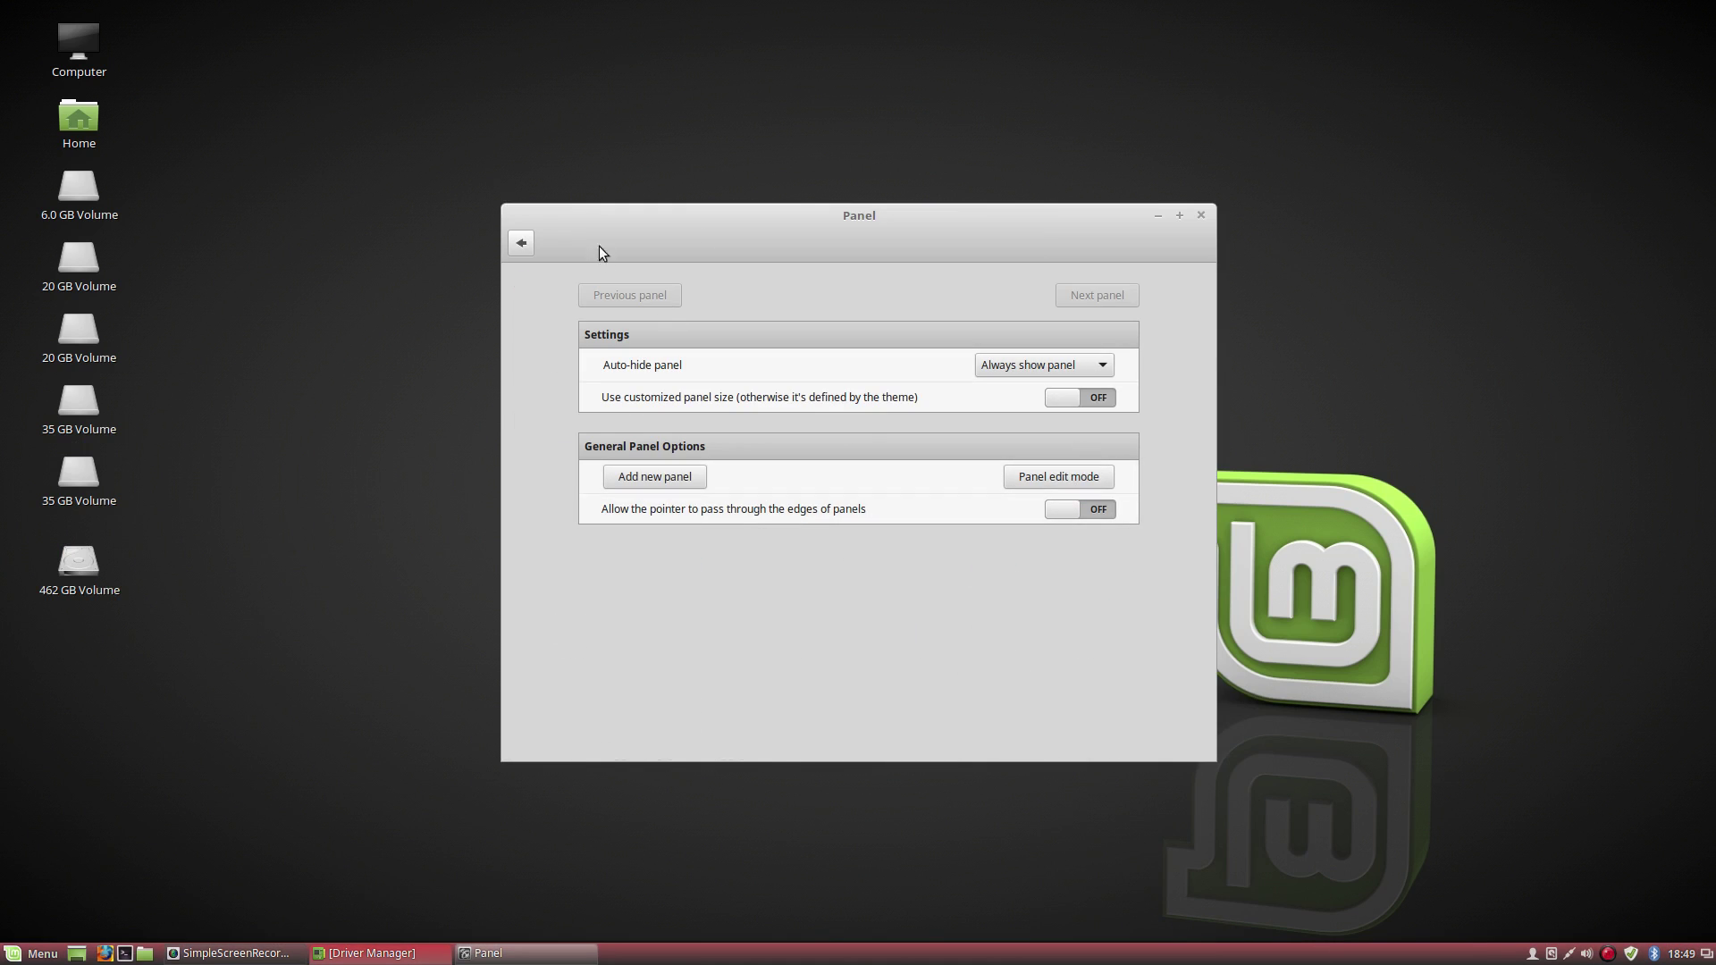
left_click(1201, 215)
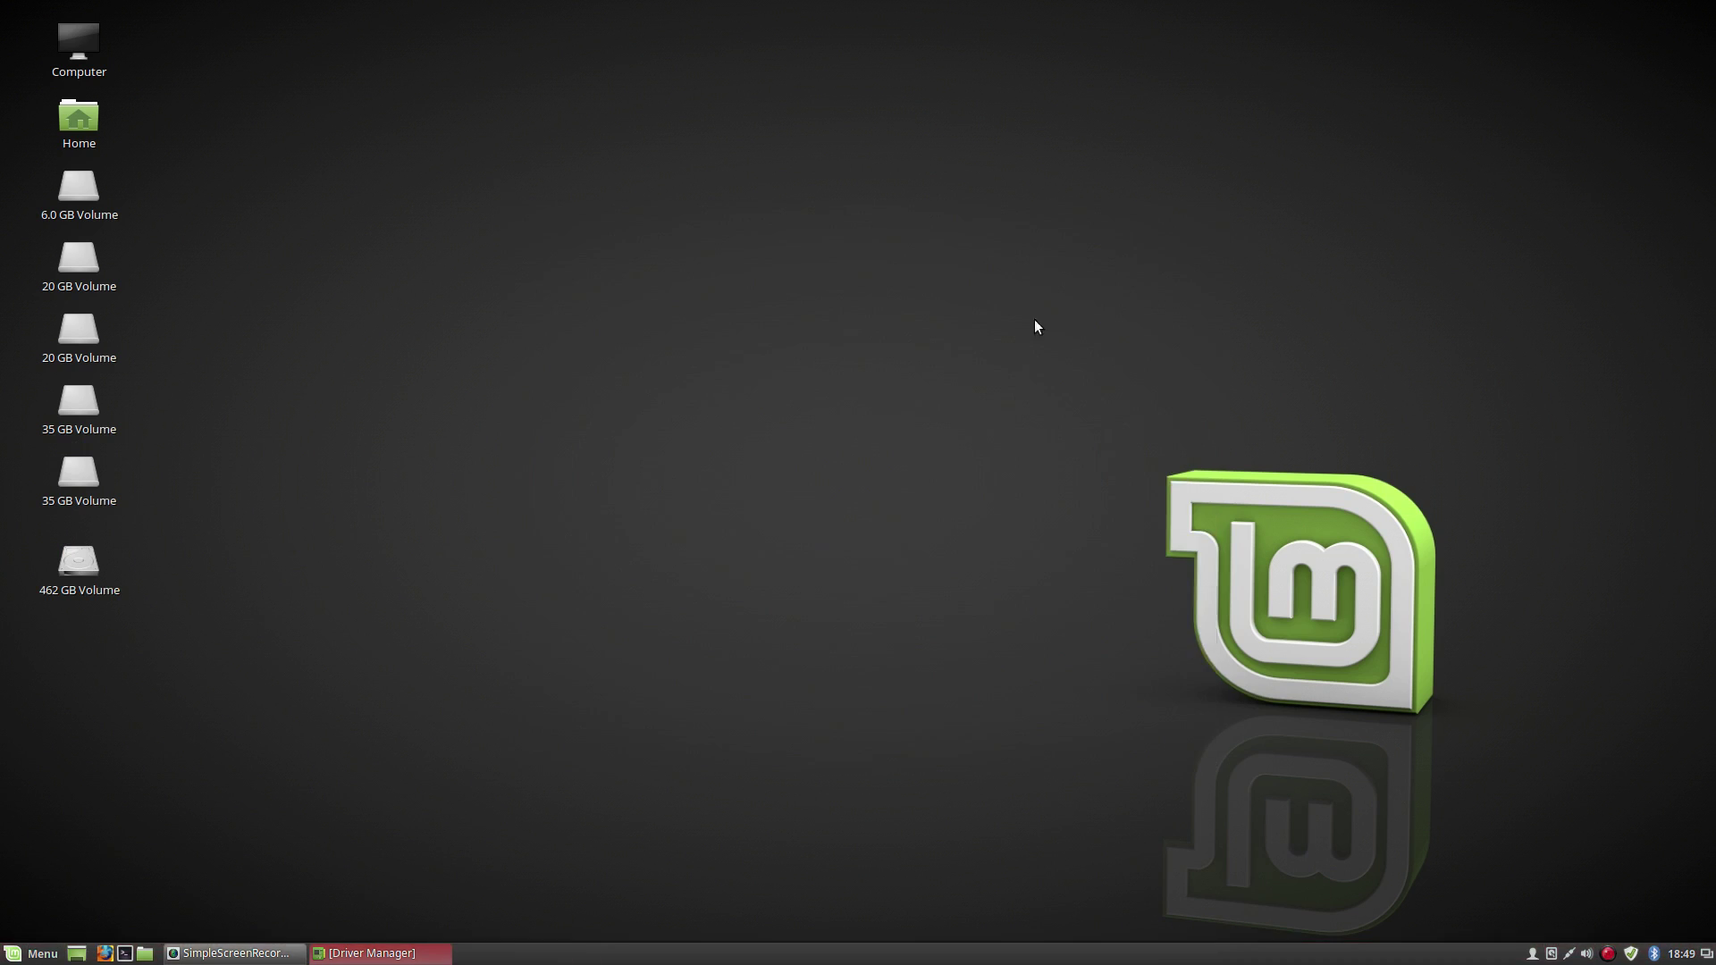
Browse the categories of the application menu, including Internet, Office, Places and Recent Files
left_click(34, 954)
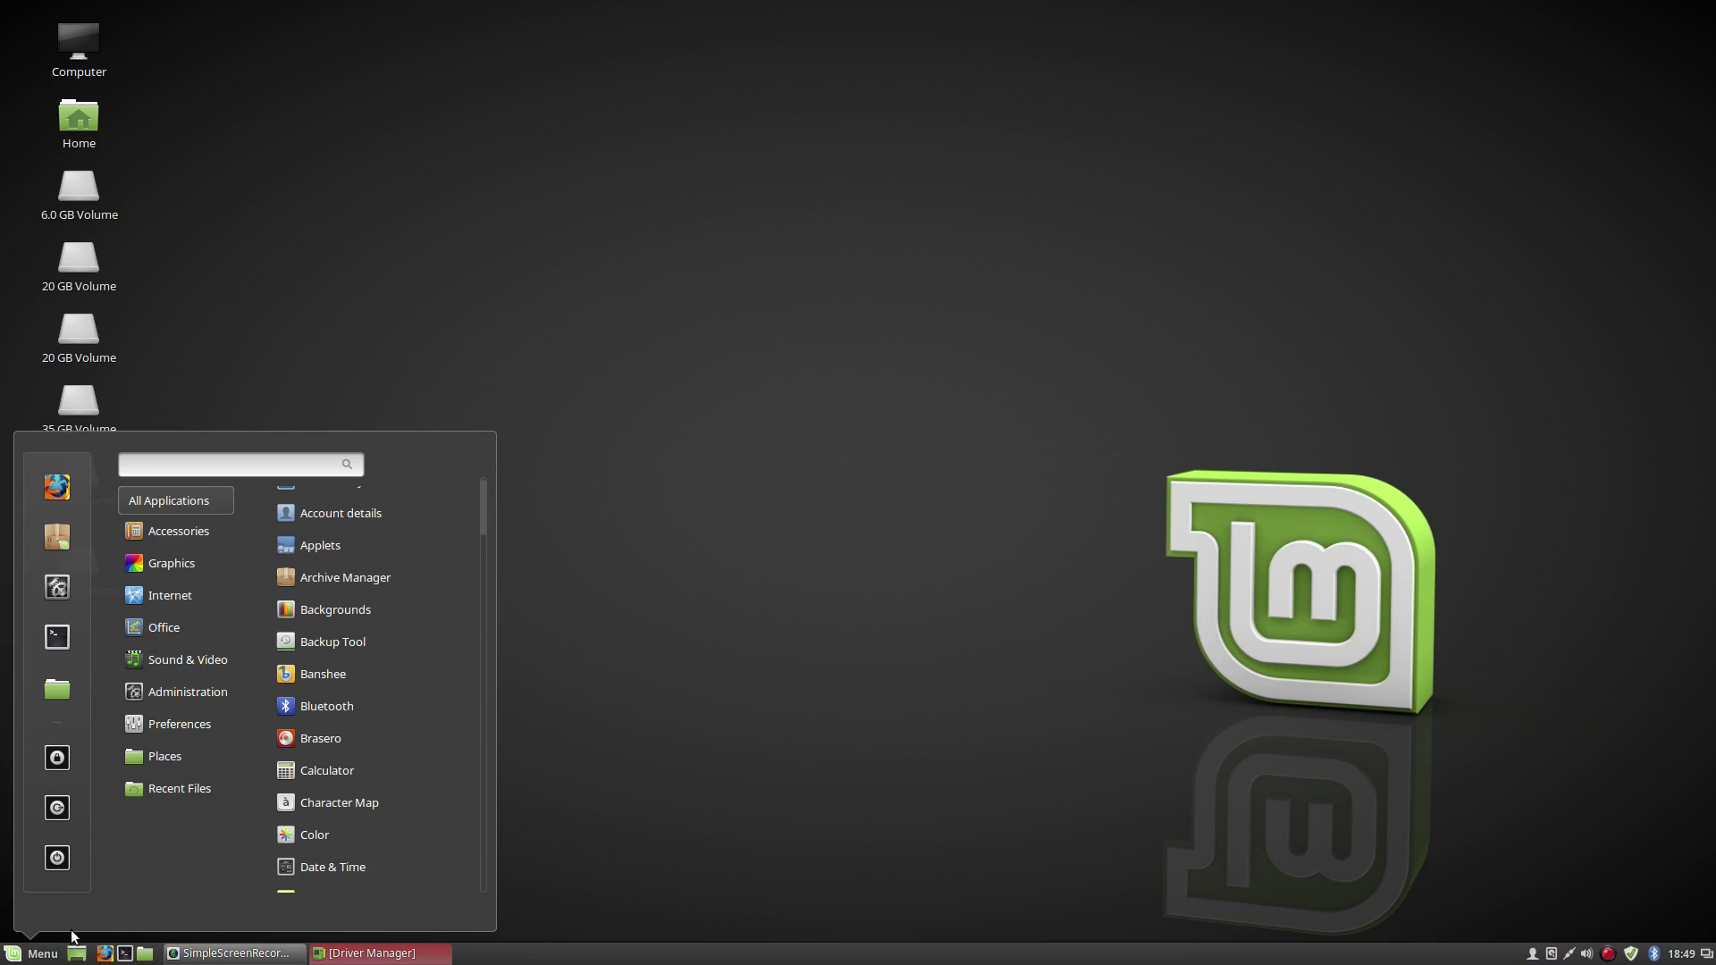
left_click(715, 869)
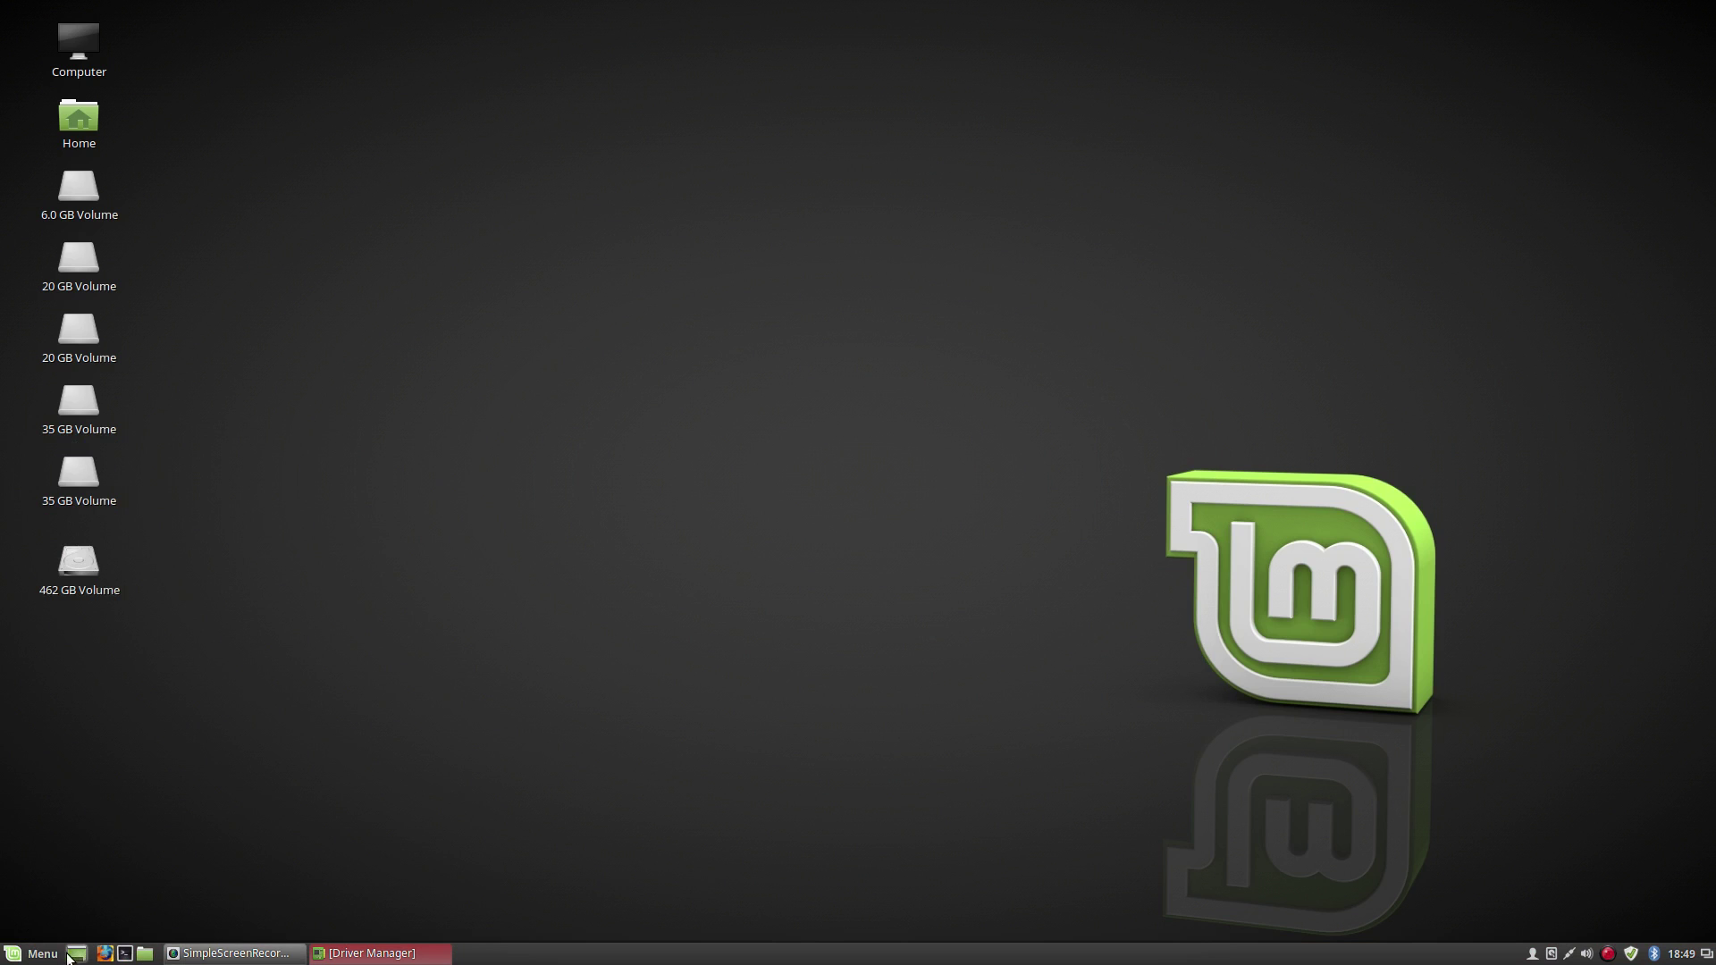
left_click(39, 957)
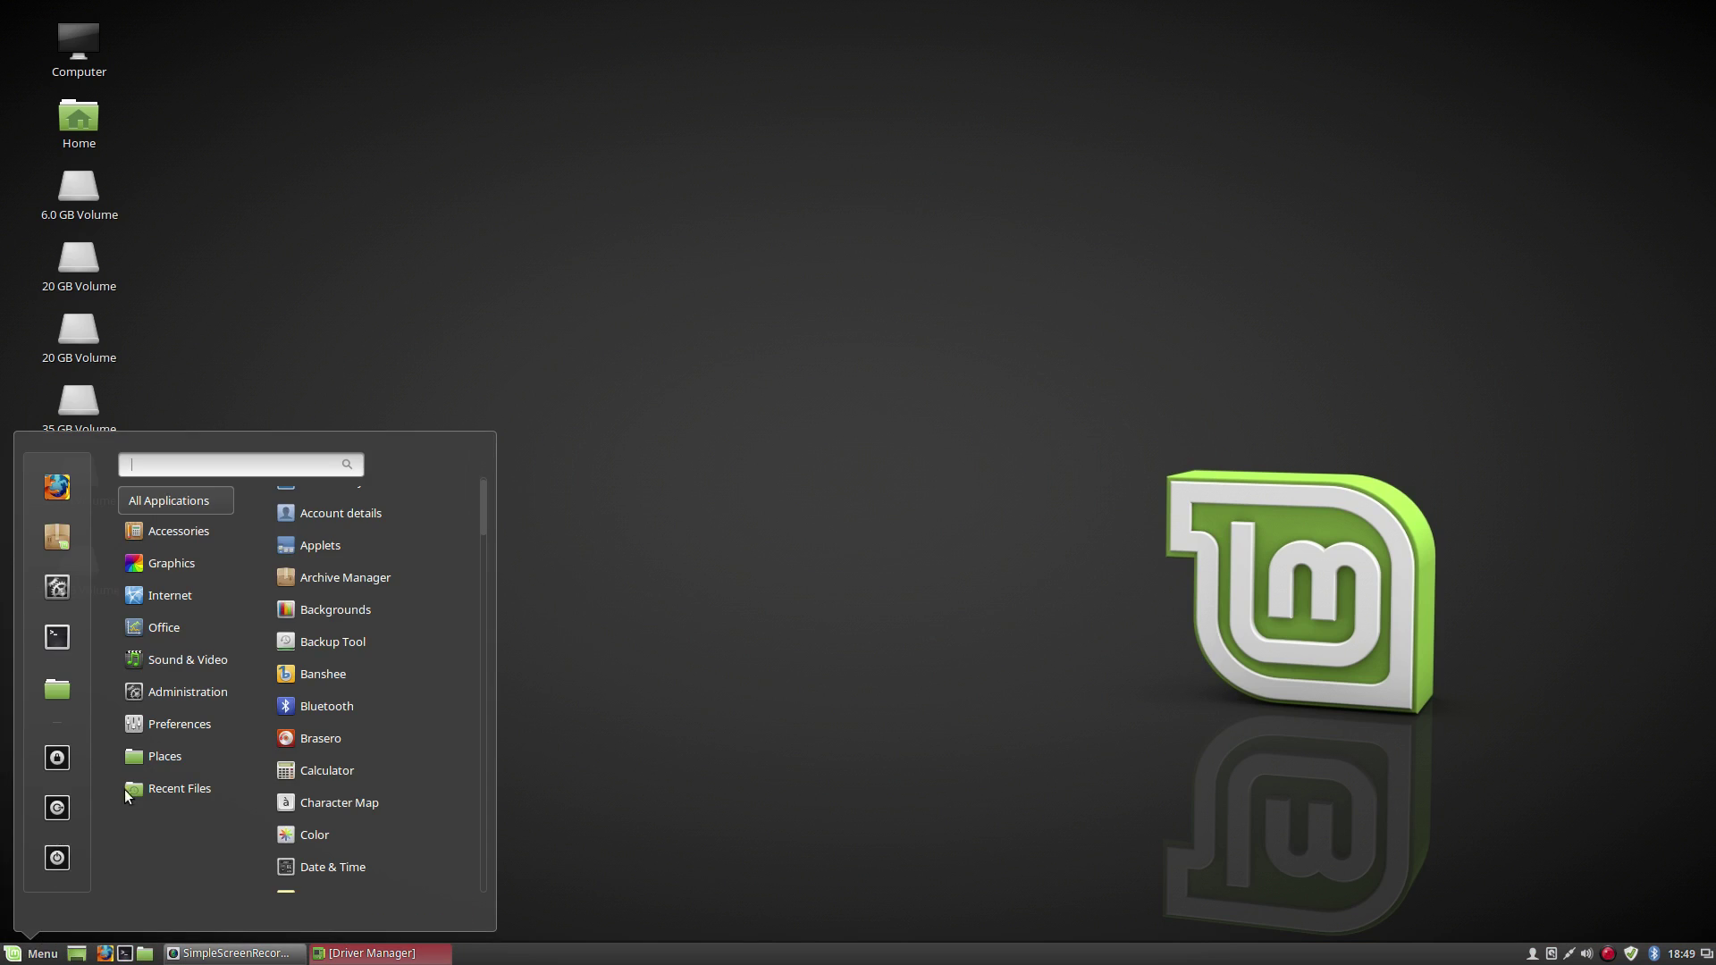
mouse_move(145, 790)
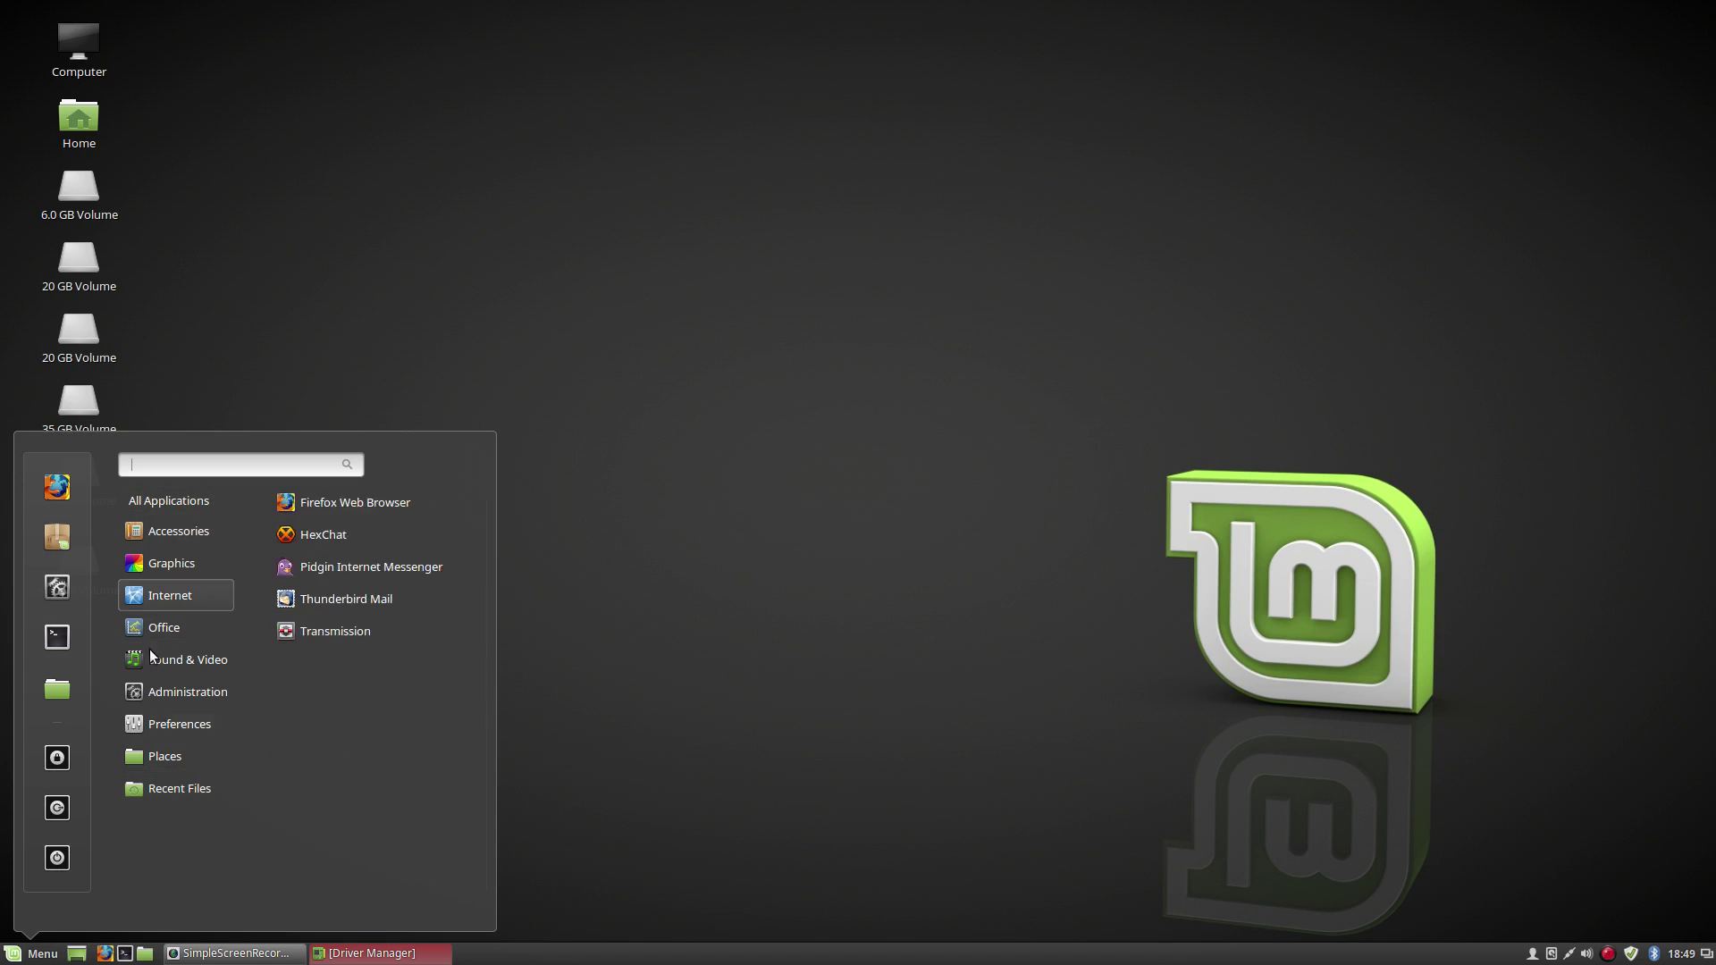
mouse_move(198, 629)
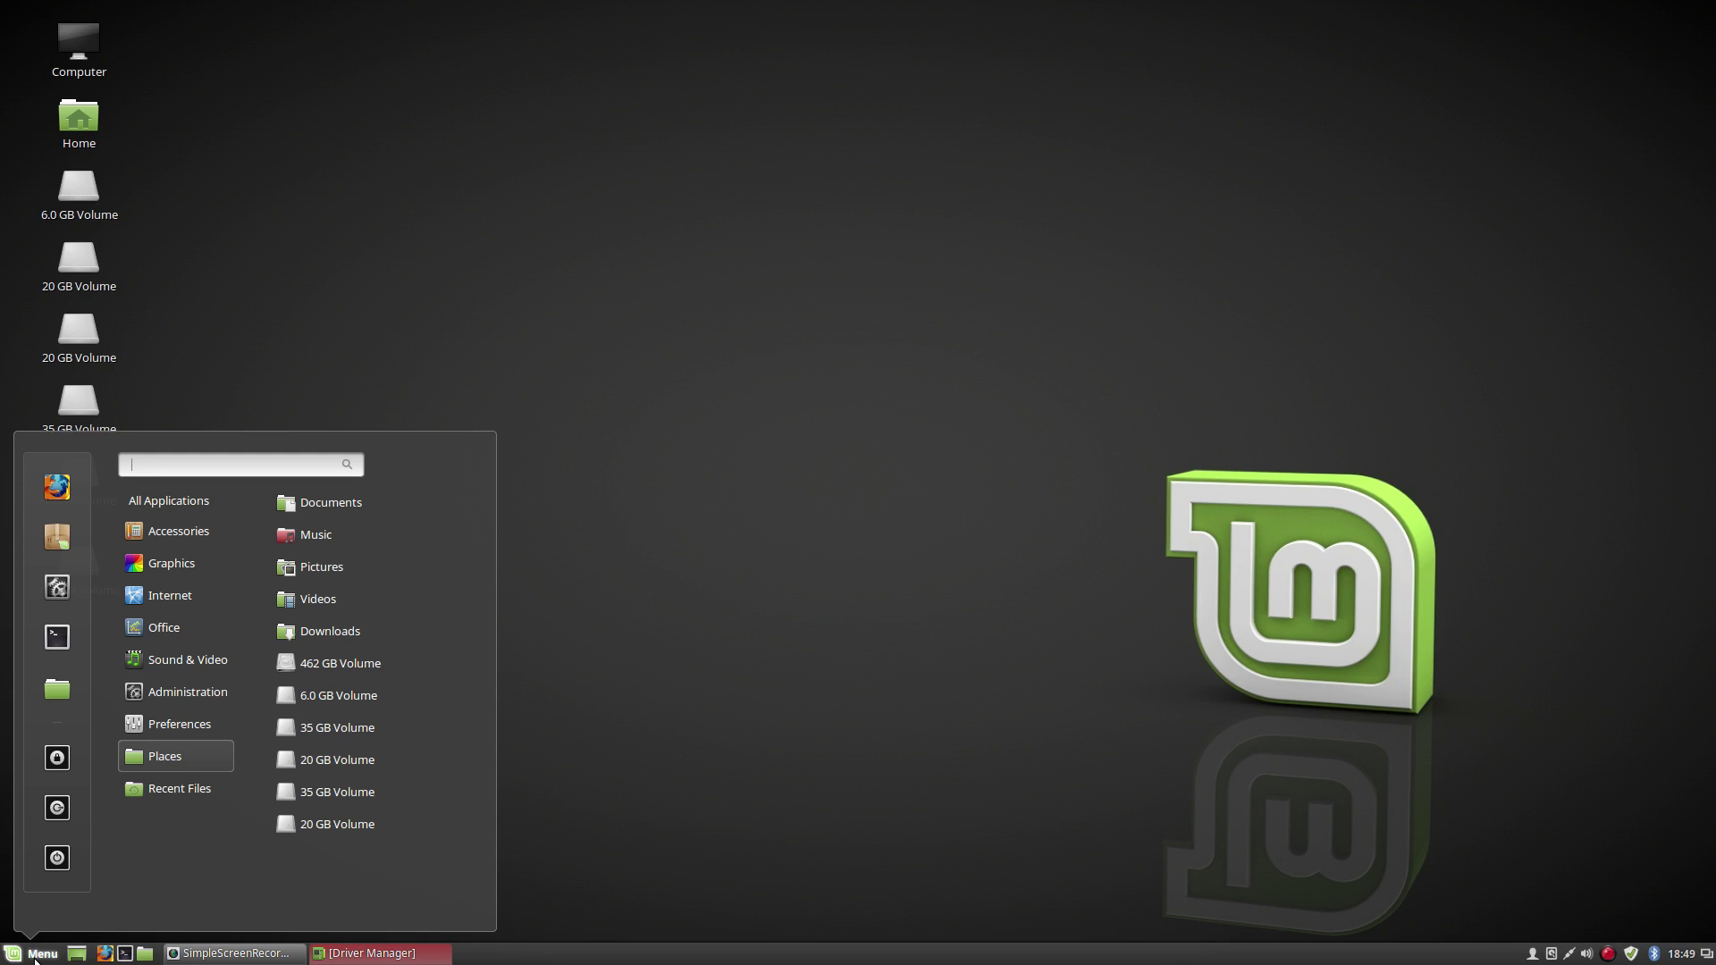
left_click(934, 842)
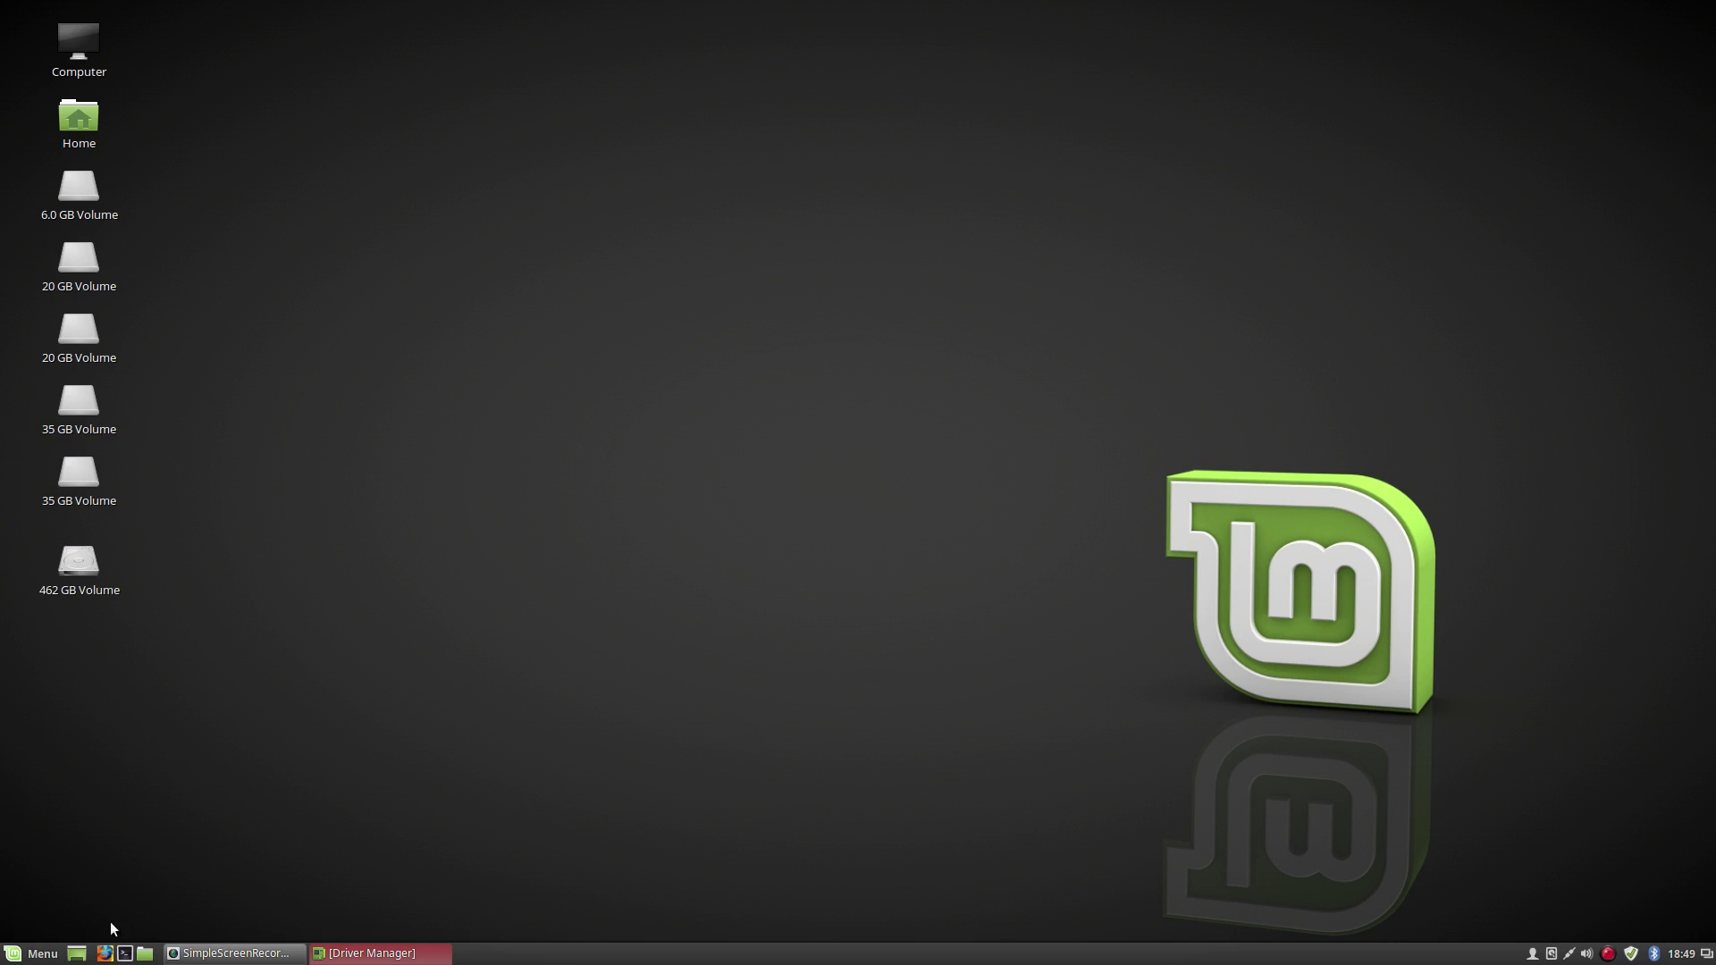
left_click(30, 954)
left_click(907, 781)
Open the panel's applet settings and search the applets available online for "menu"
right_click(1141, 957)
left_click(1232, 711)
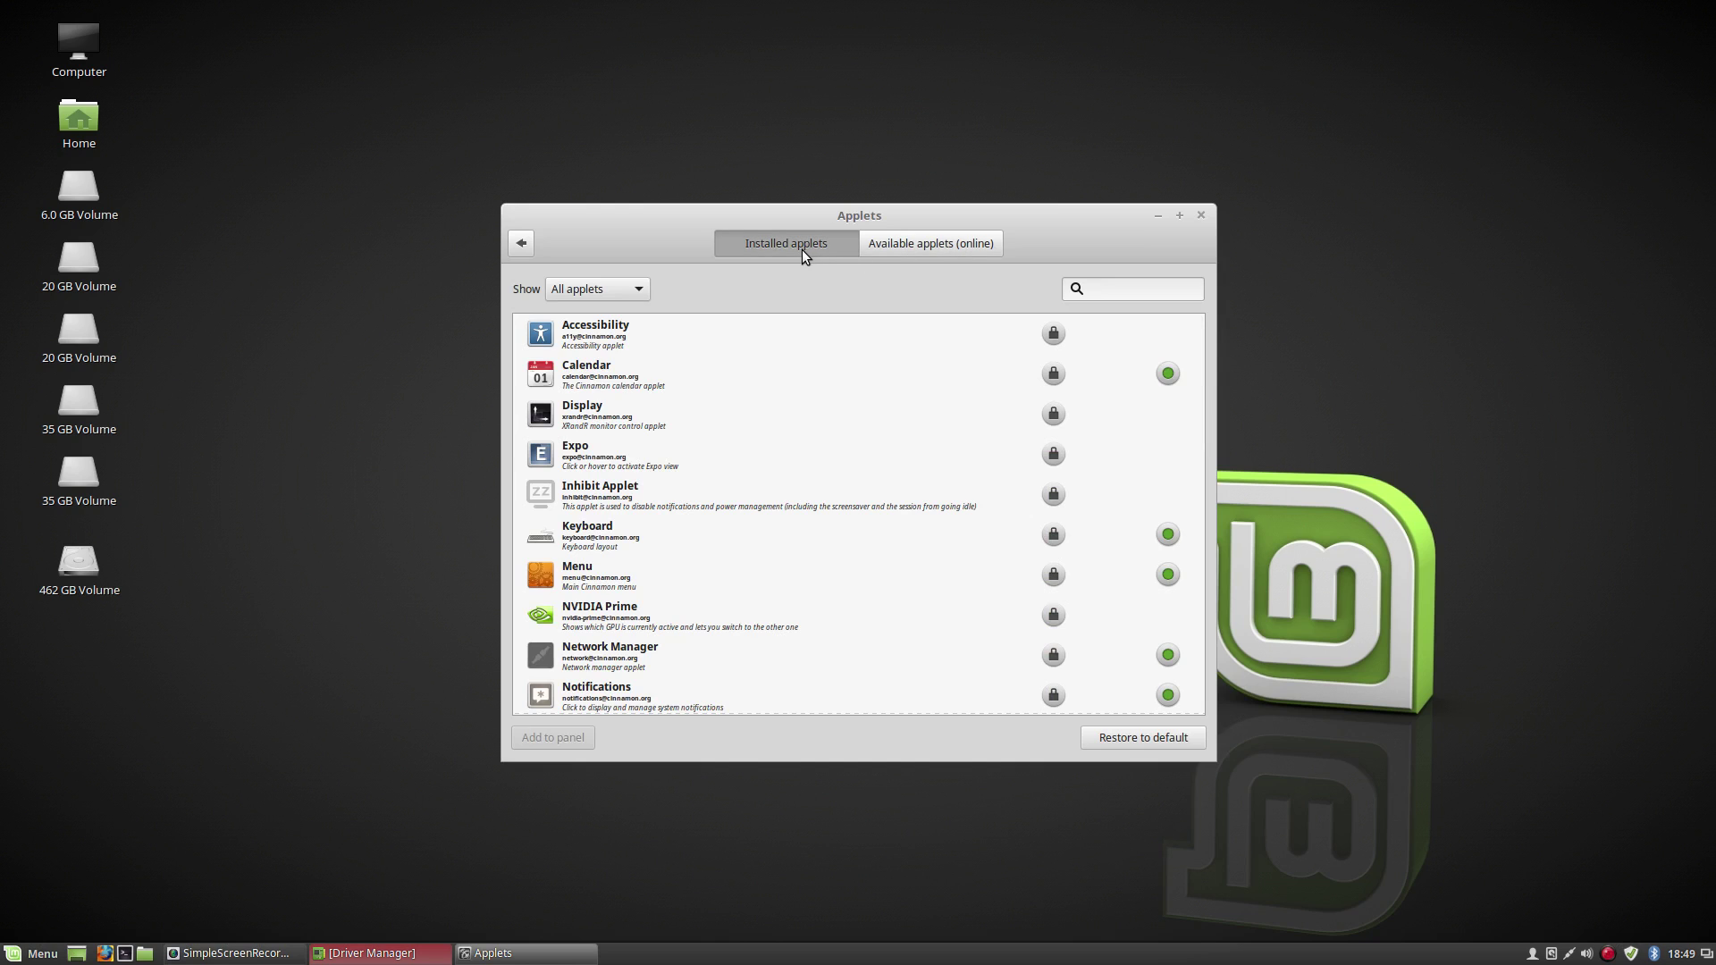
left_click(876, 243)
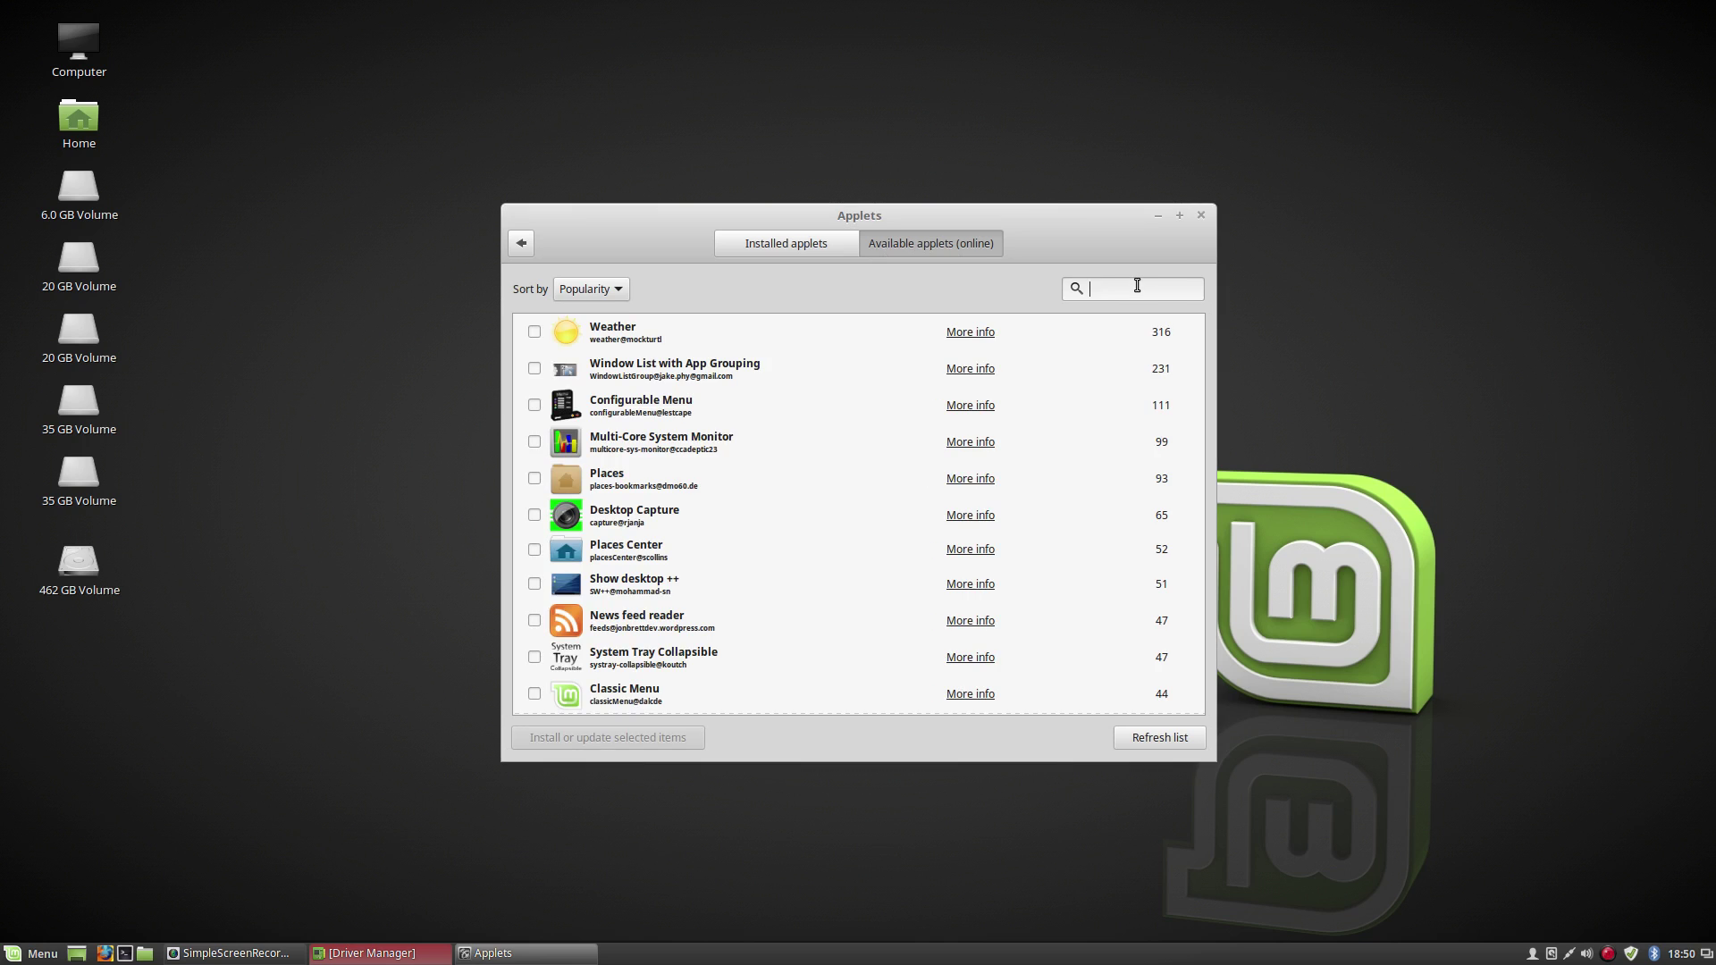
type("menu")
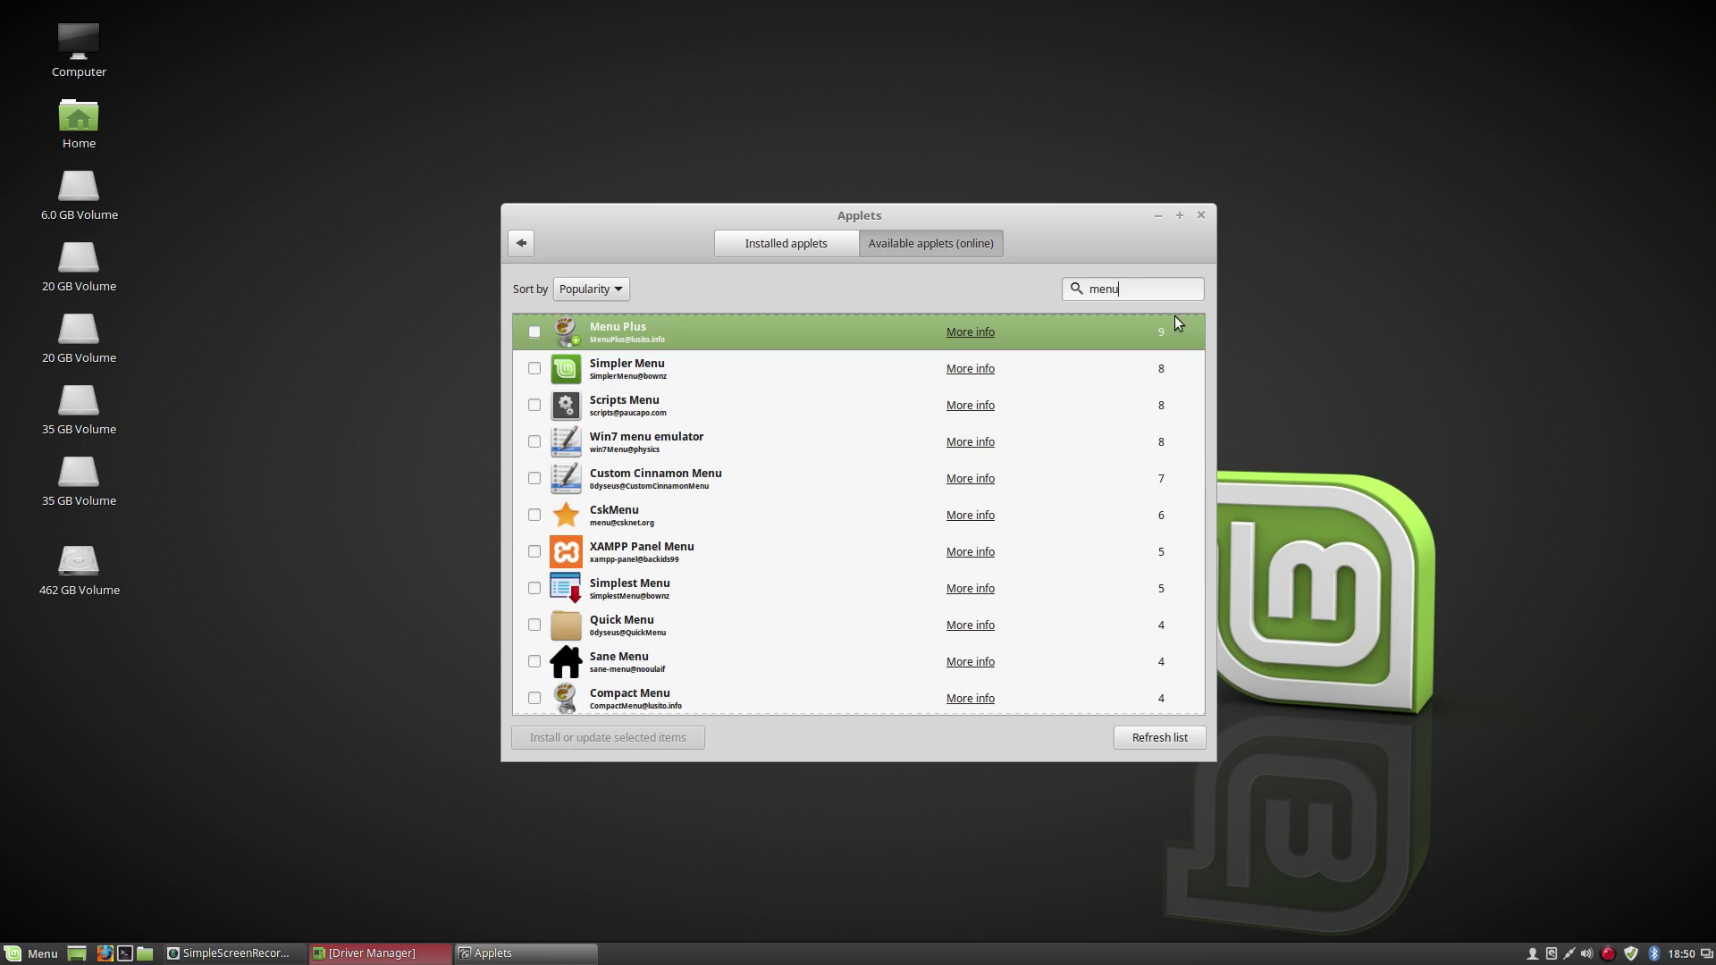
Examine the list of alternative menu applets offered online, such as Configurable Menu and Classic Menu
scroll(876, 429, "down", 5)
scroll(871, 413, "down", 1)
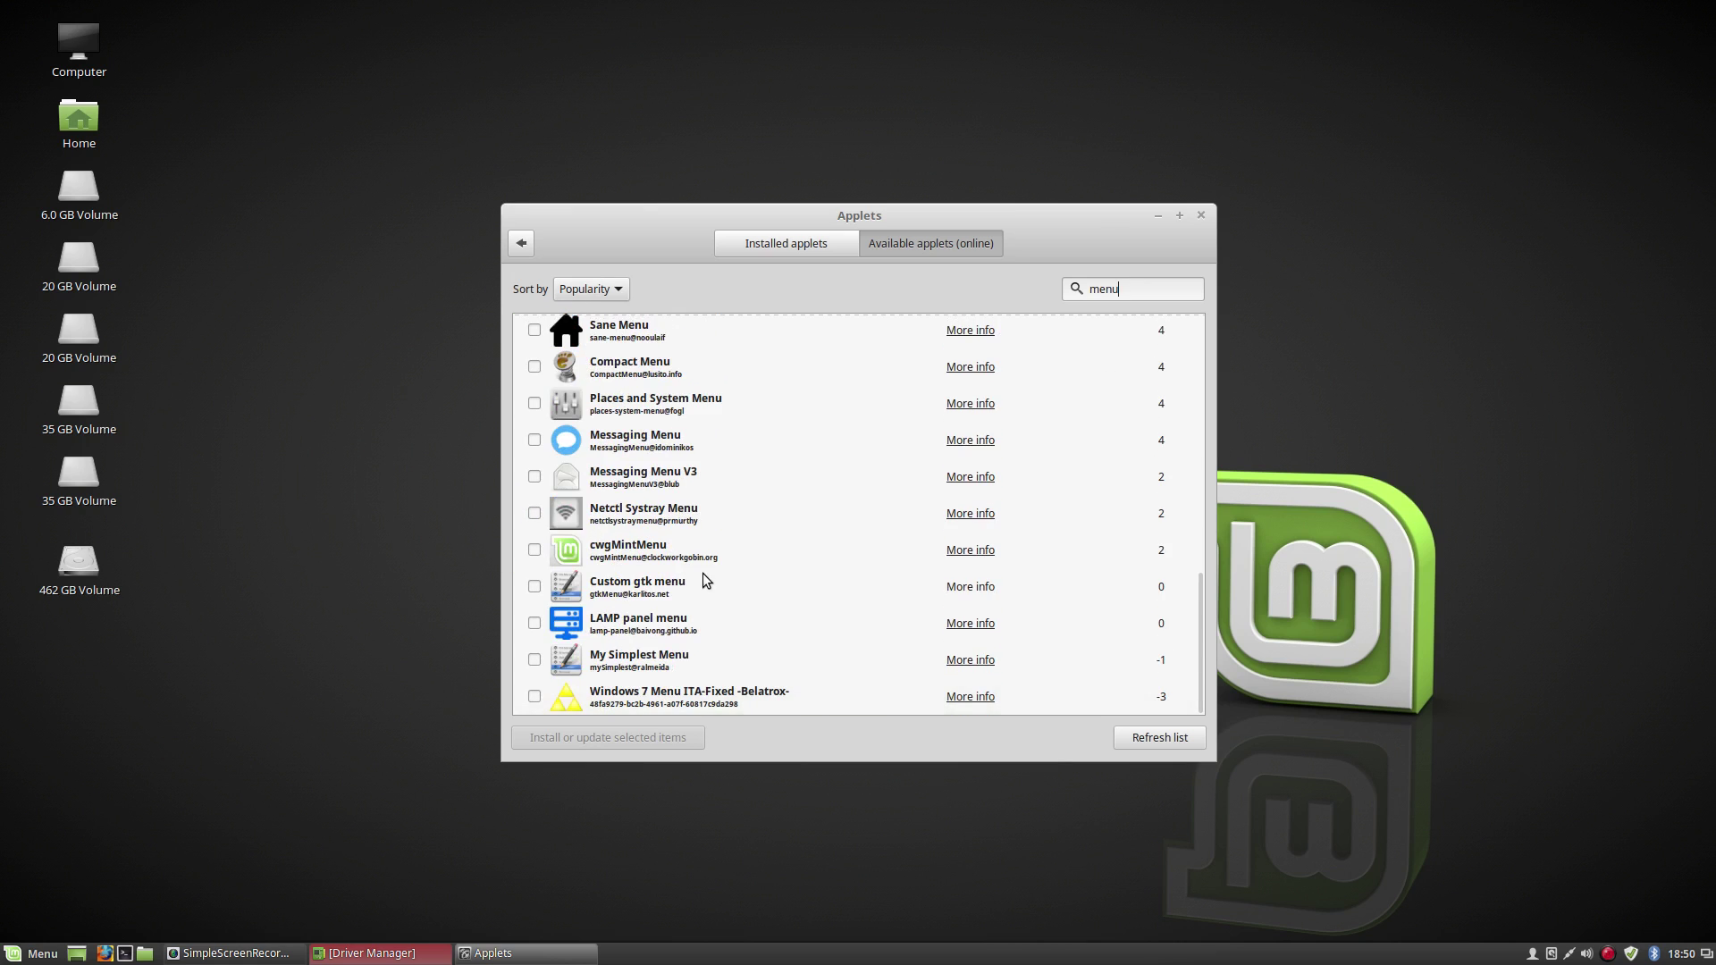
scroll(692, 552, "up", 5)
scroll(690, 550, "up", 6)
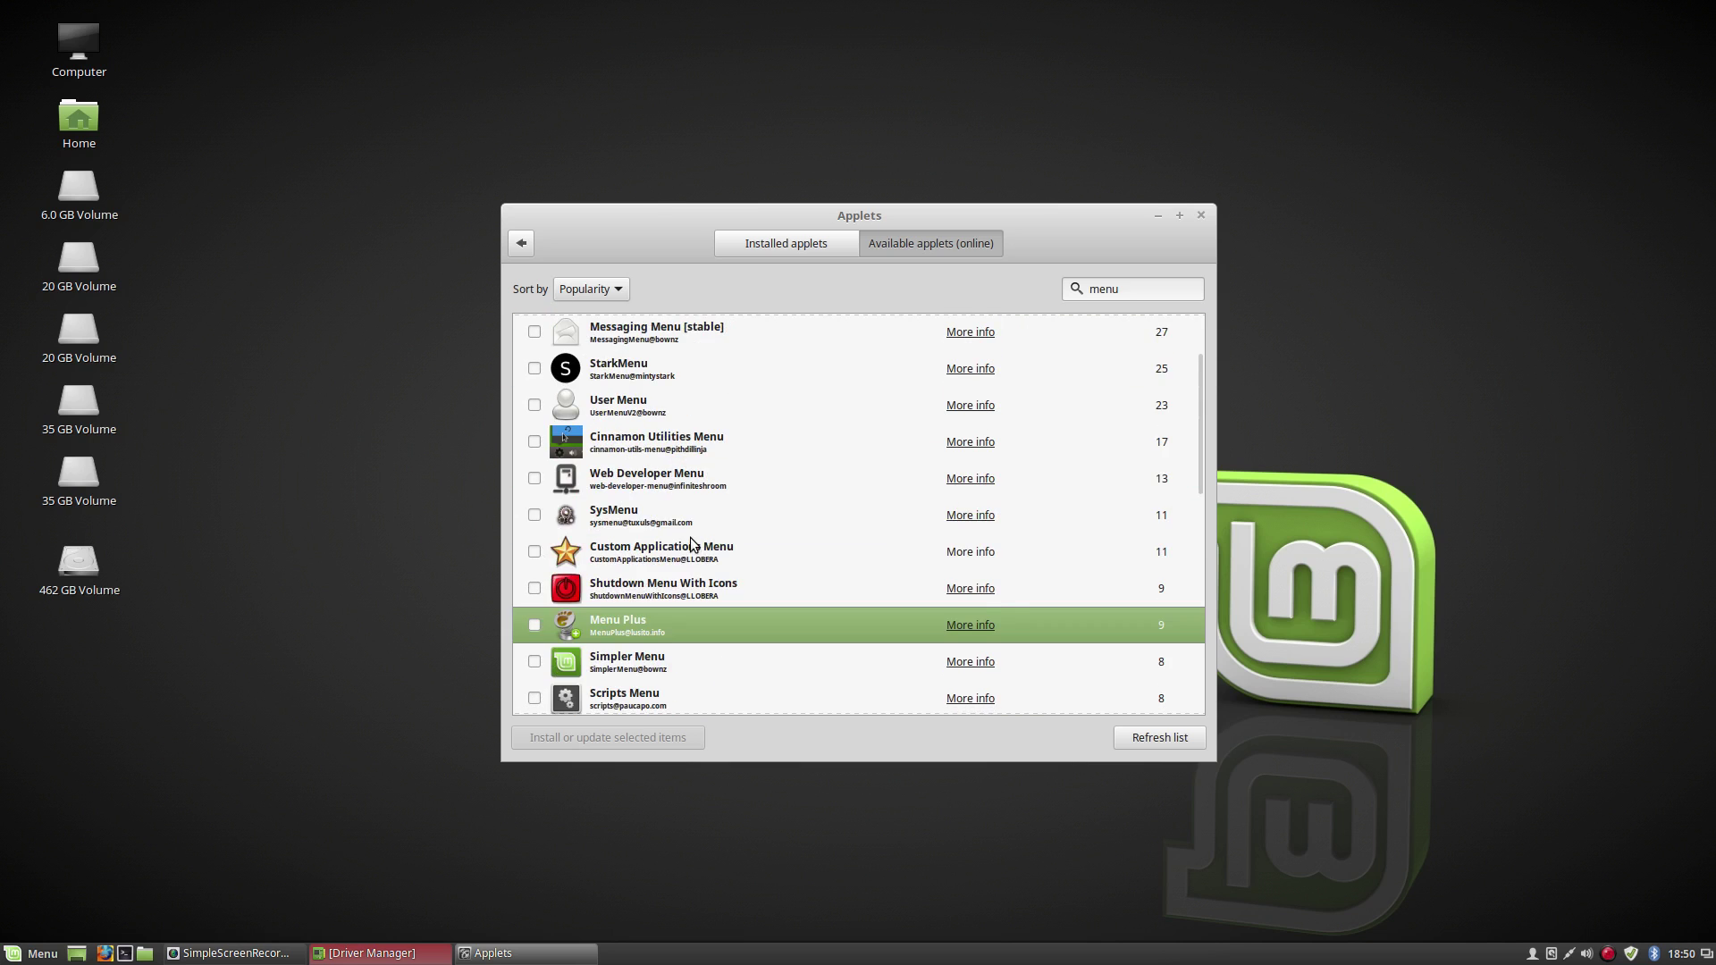
scroll(679, 497, "down", 1)
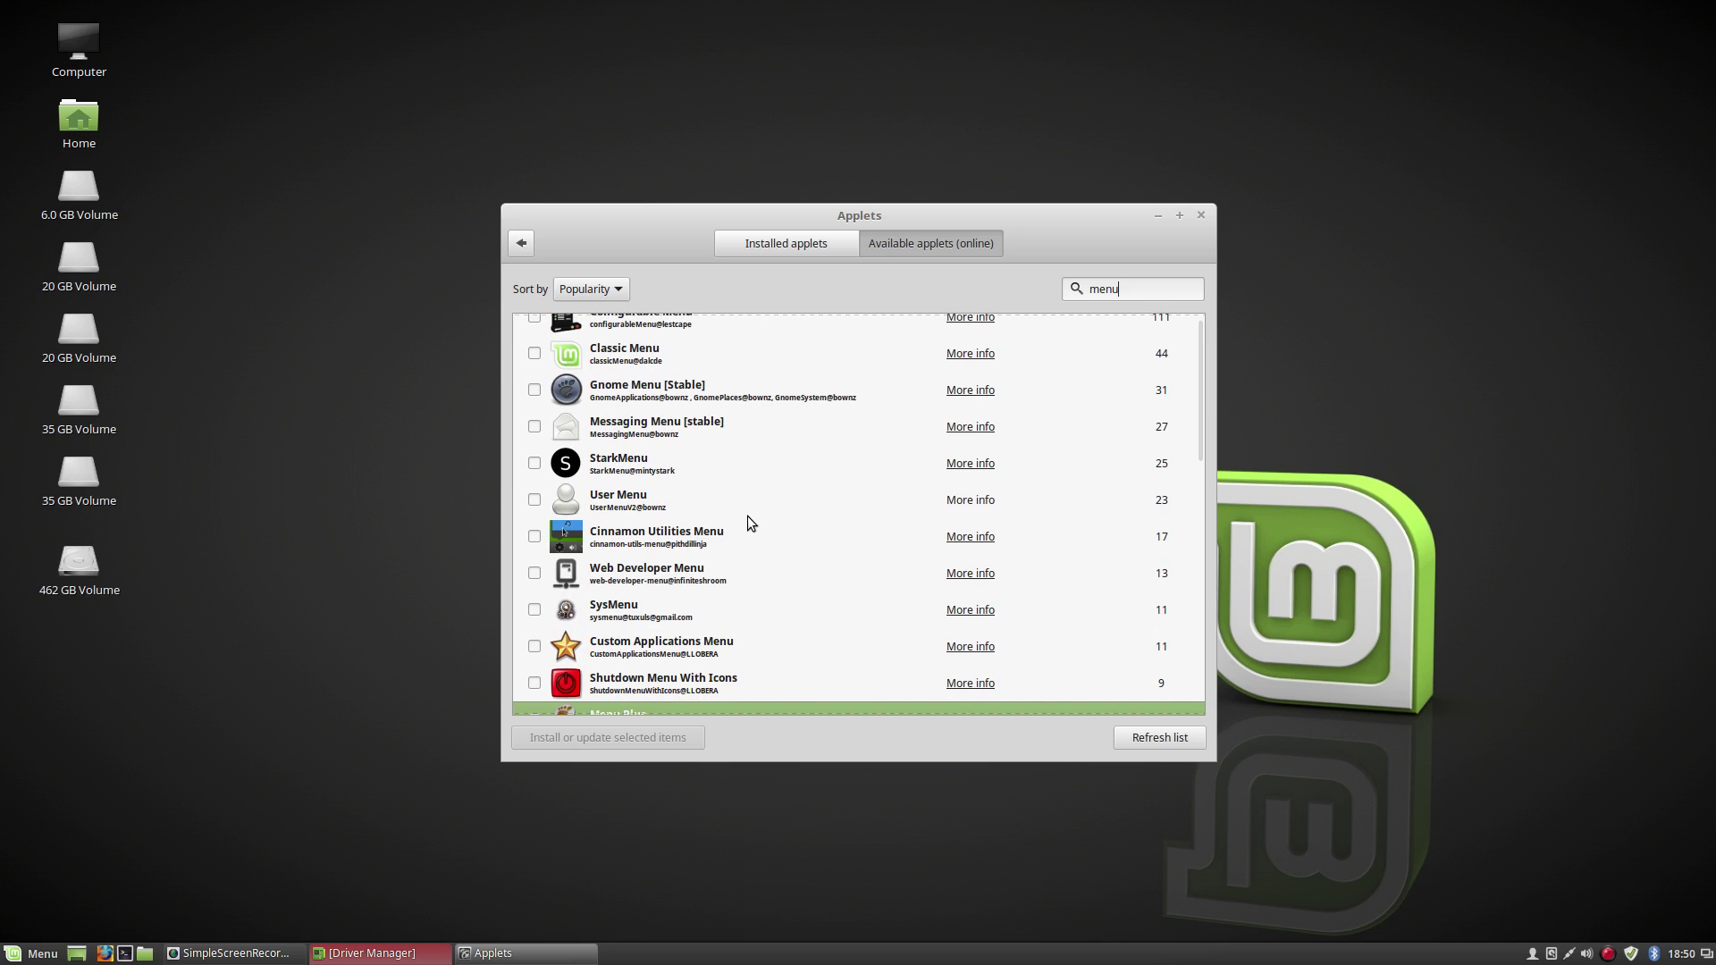
scroll(749, 524, "down", 4)
scroll(748, 520, "down", 5)
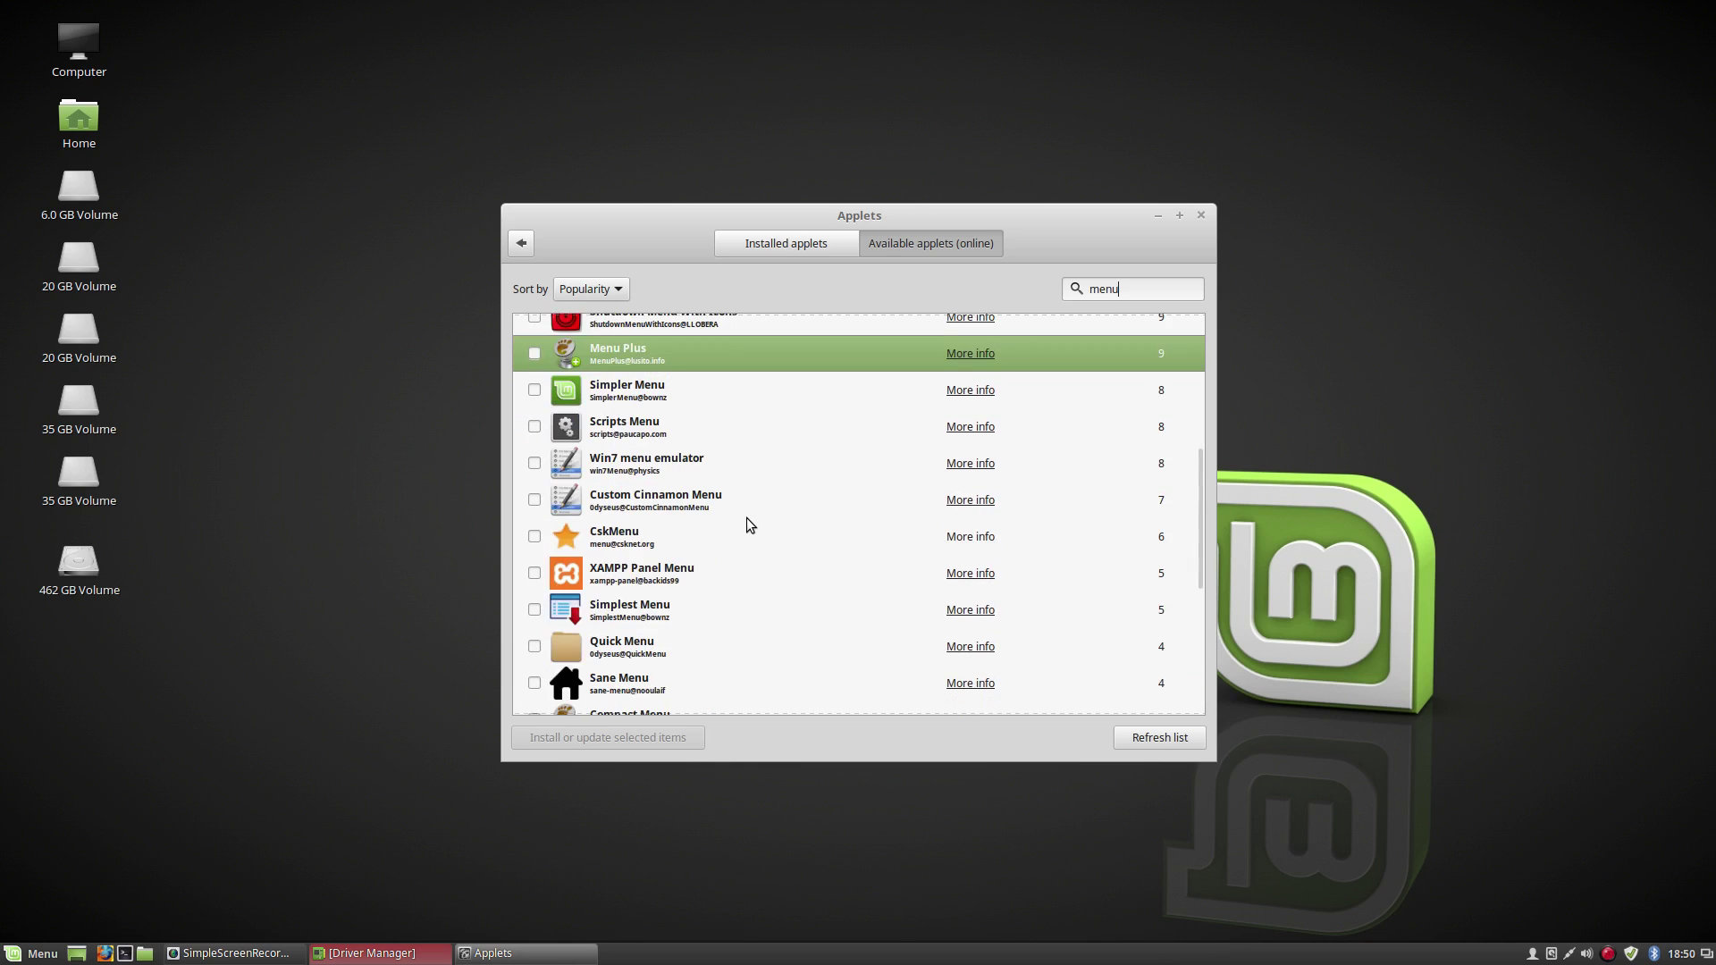
scroll(749, 509, "up", 5)
scroll(749, 513, "up", 5)
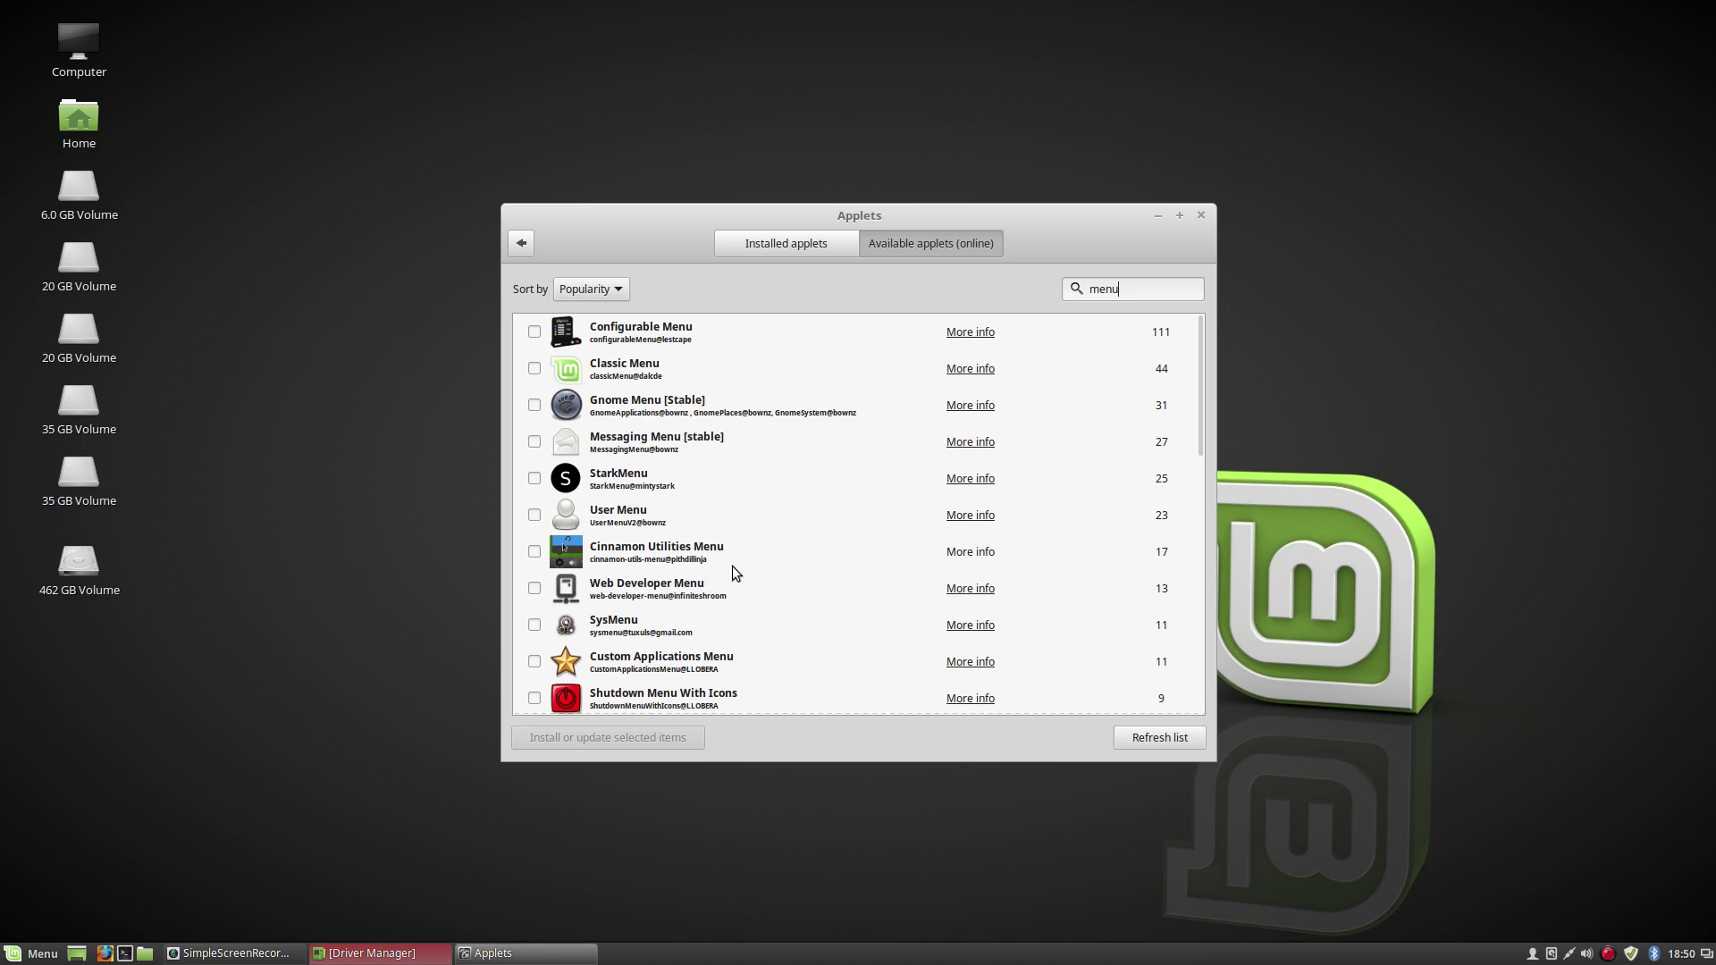
scroll(732, 566, "down", 2)
scroll(732, 572, "down", 5)
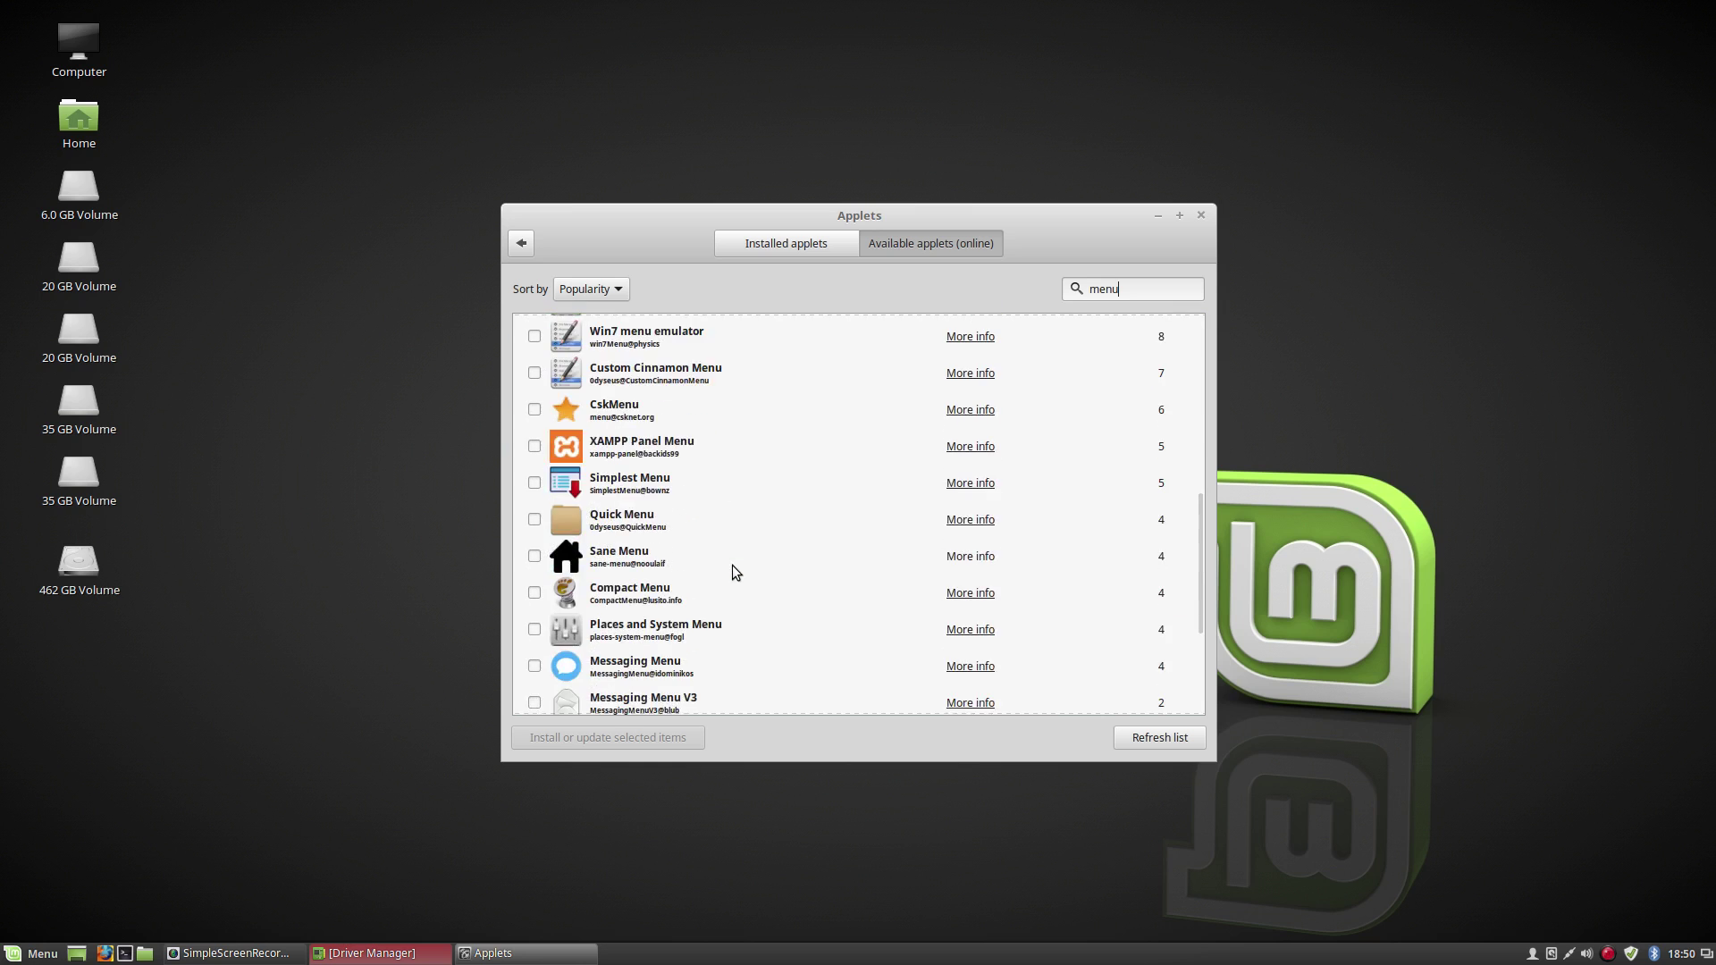
scroll(732, 572, "up", 1)
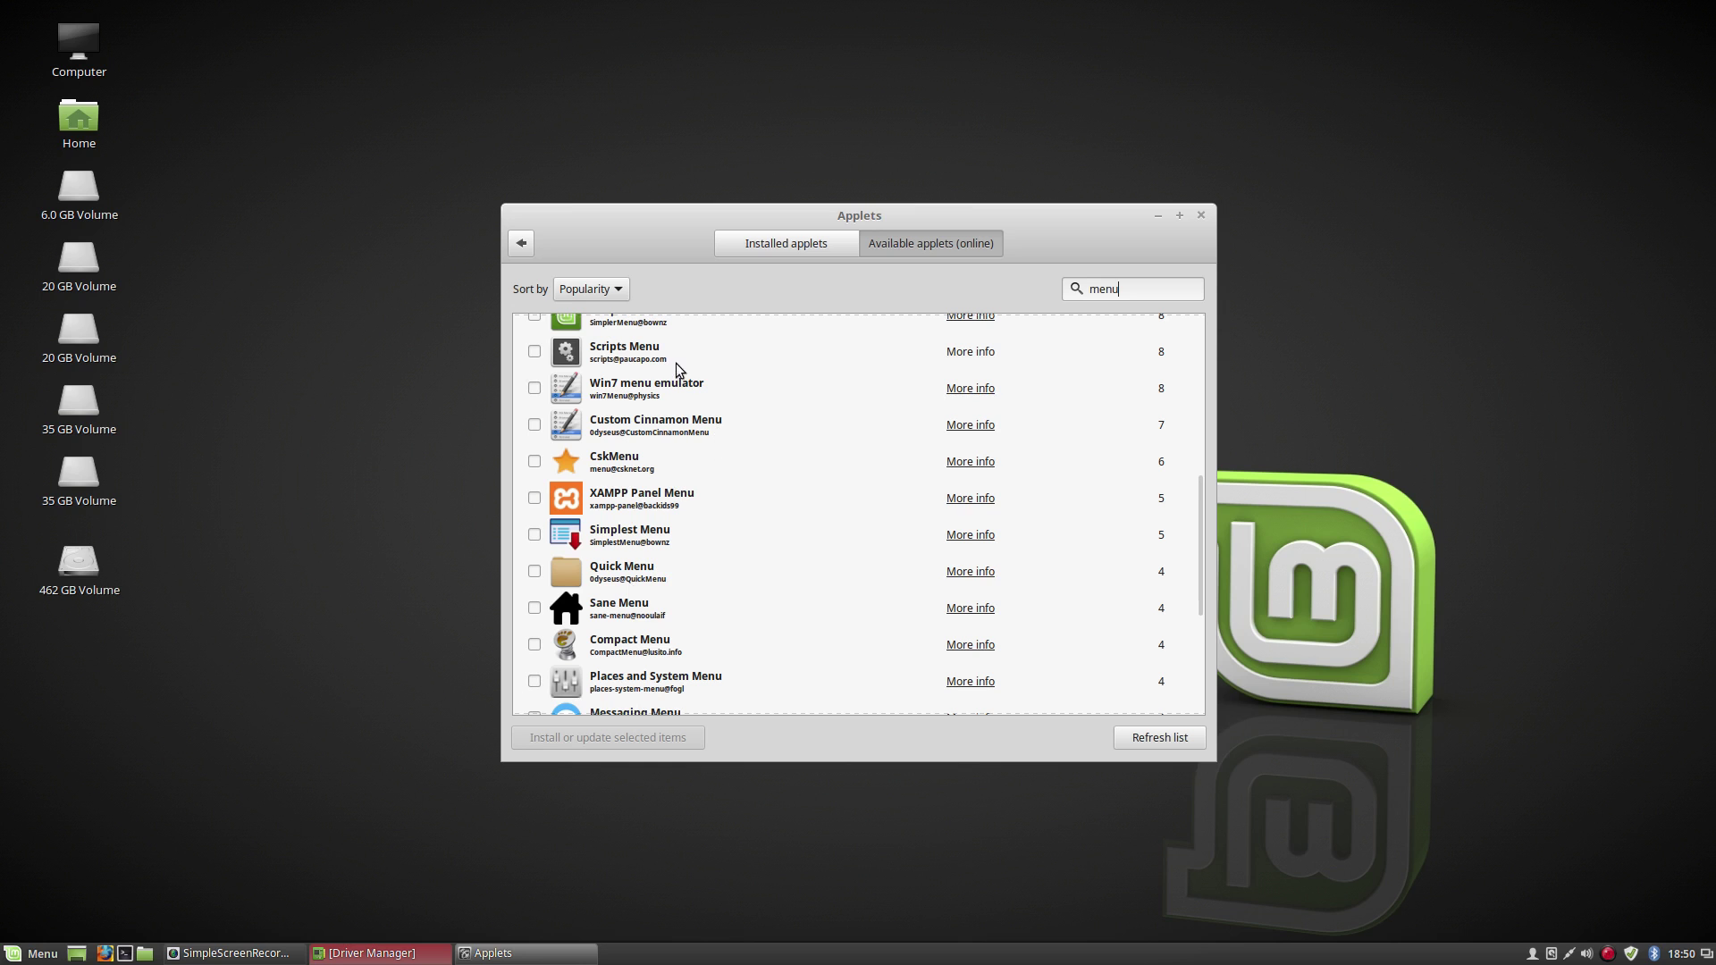
scroll(693, 447, "up", 5)
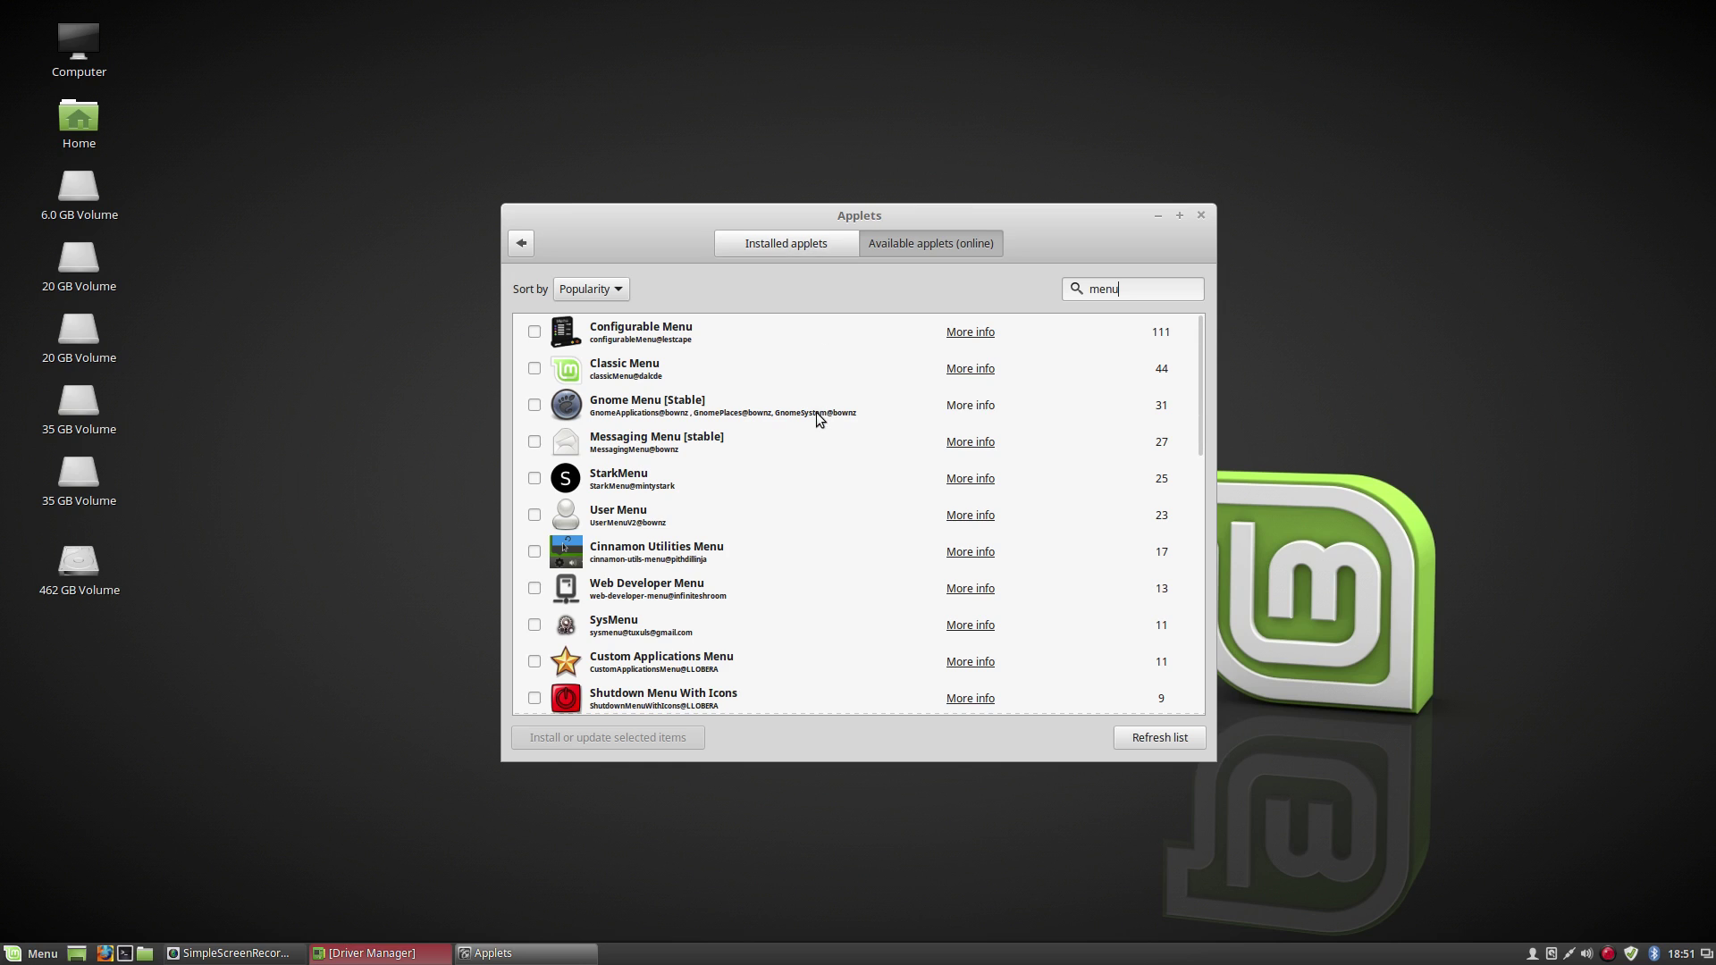
Review the list of applets already installed on the system
left_click(813, 235)
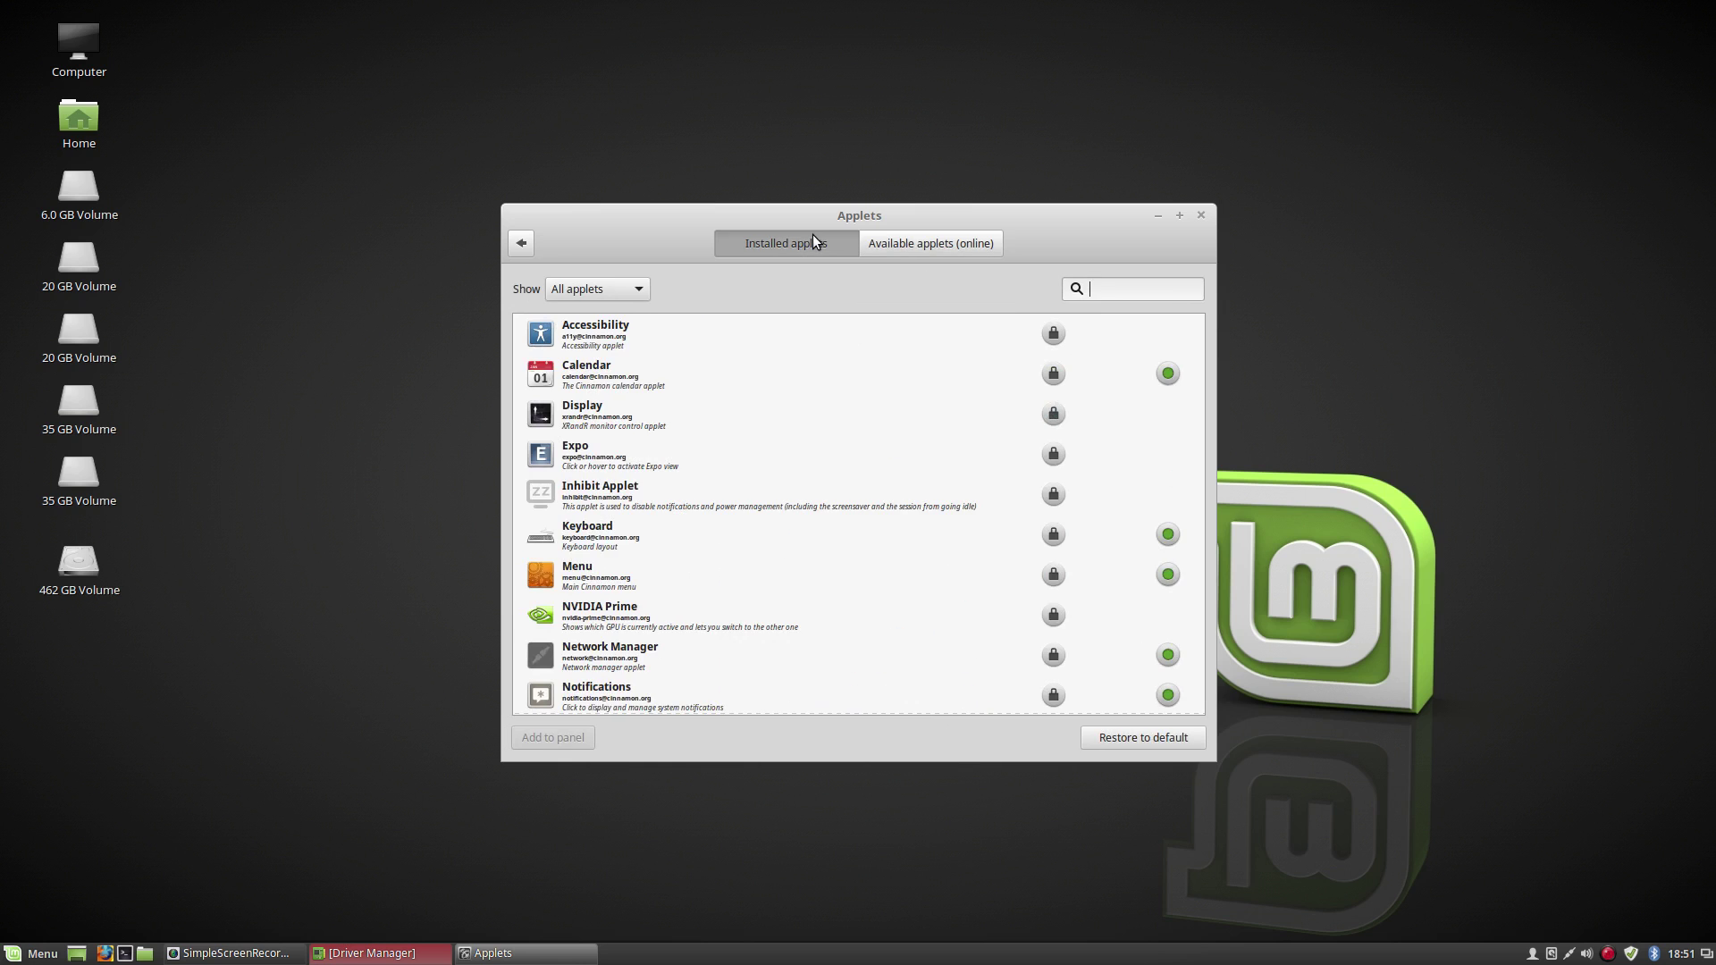
scroll(698, 488, "down", 15)
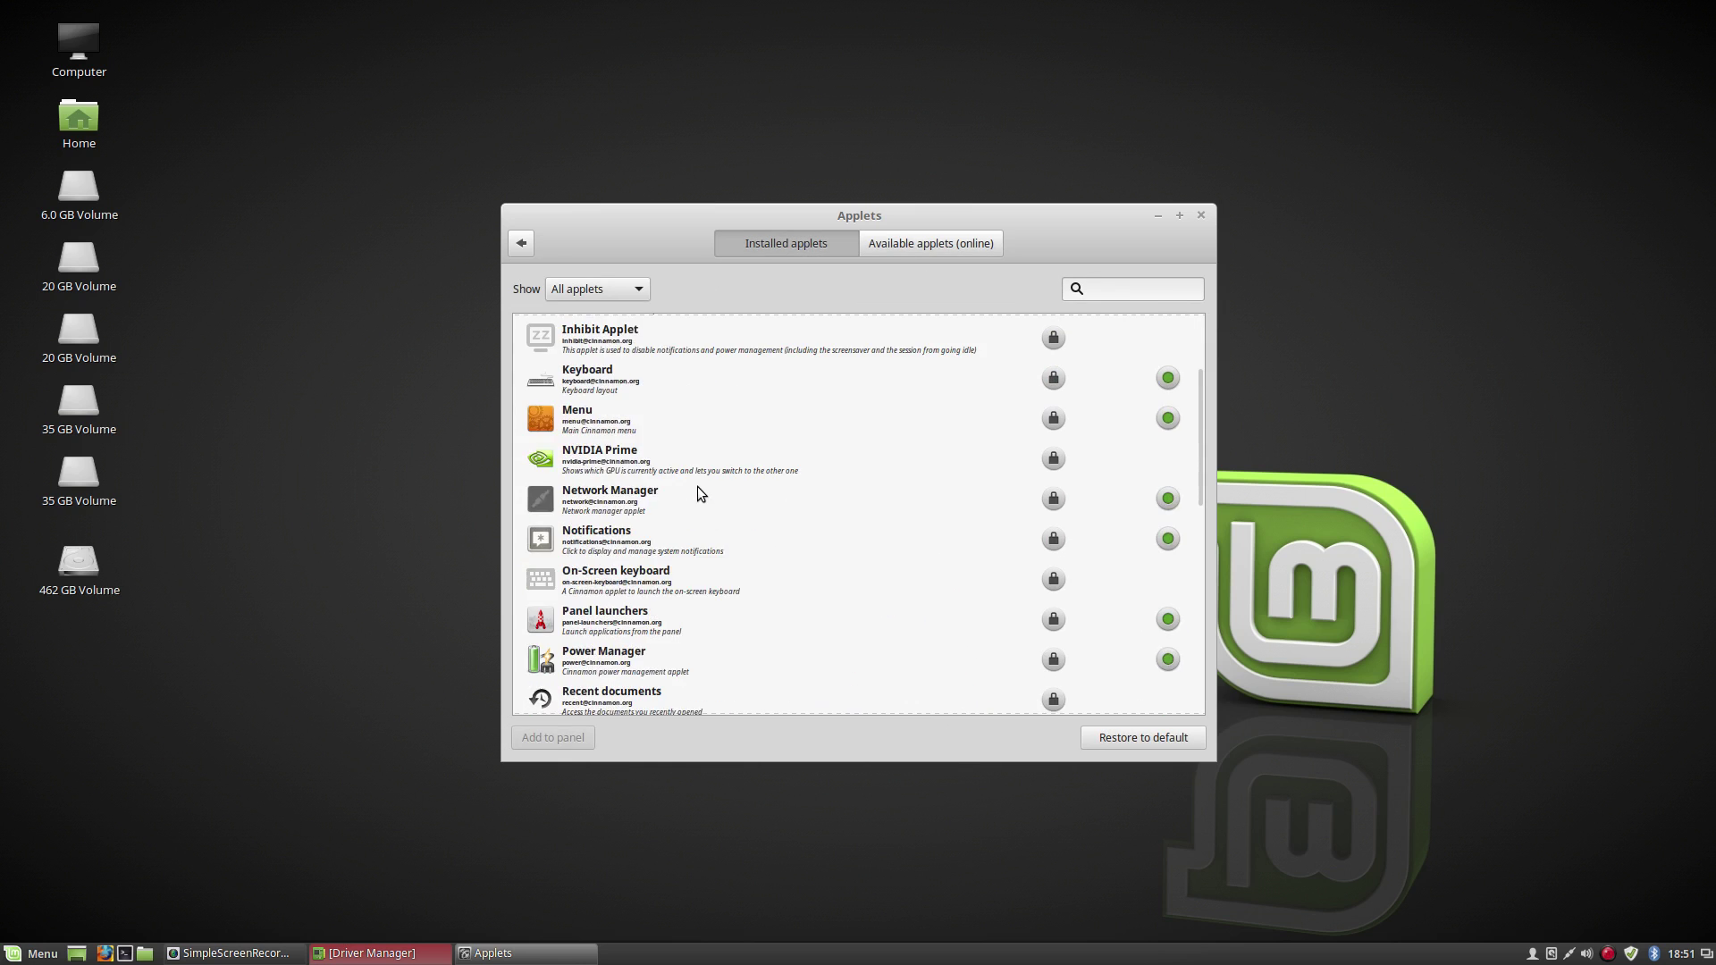
scroll(693, 472, "up", 15)
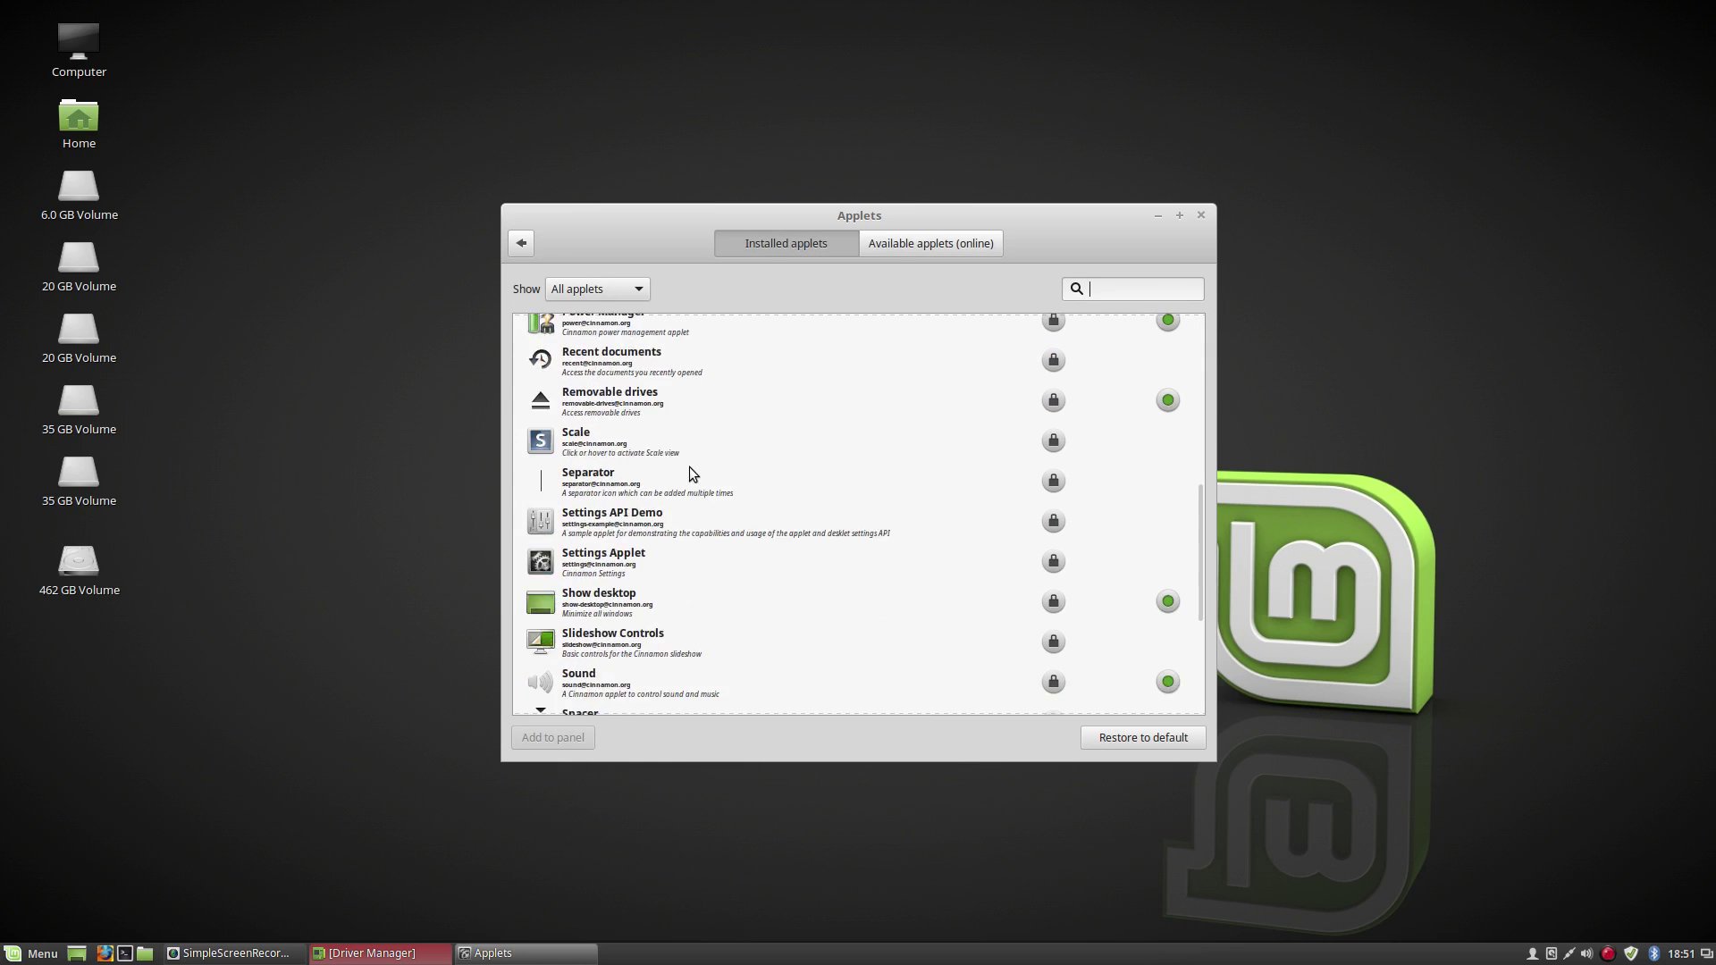
Search the online applets for "dr" to find the Drawer applet, and close the Applets window
left_click(962, 249)
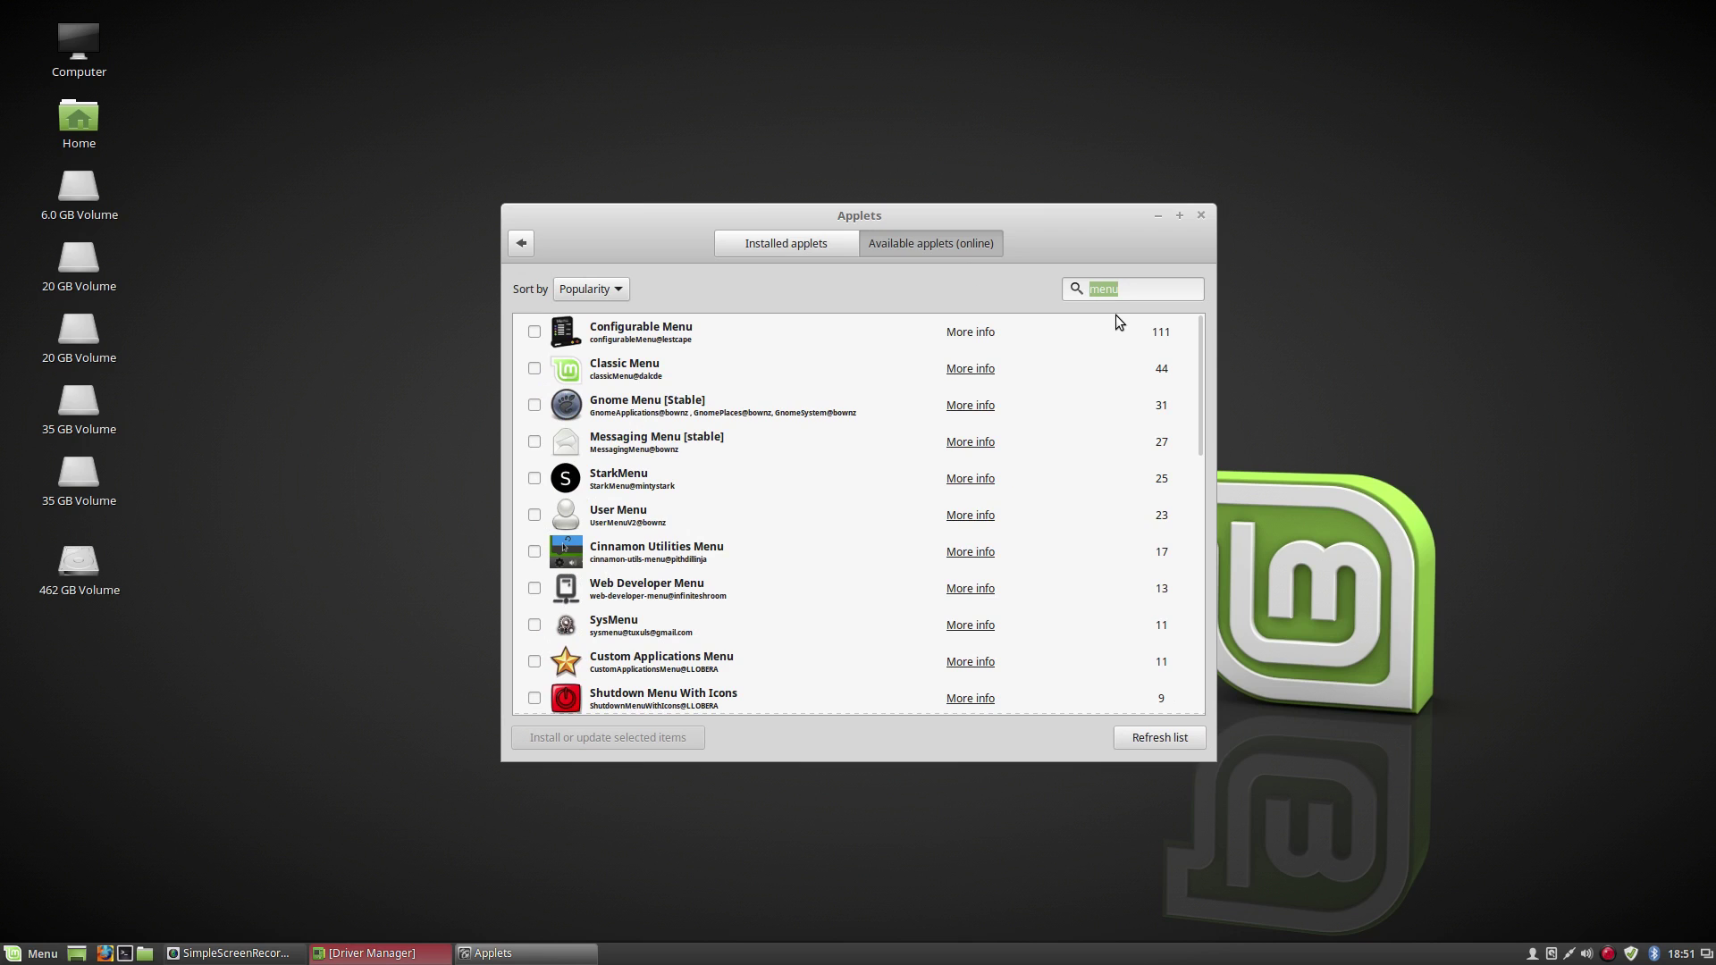
type("dea")
key("BackSpace")
key("BackSpace")
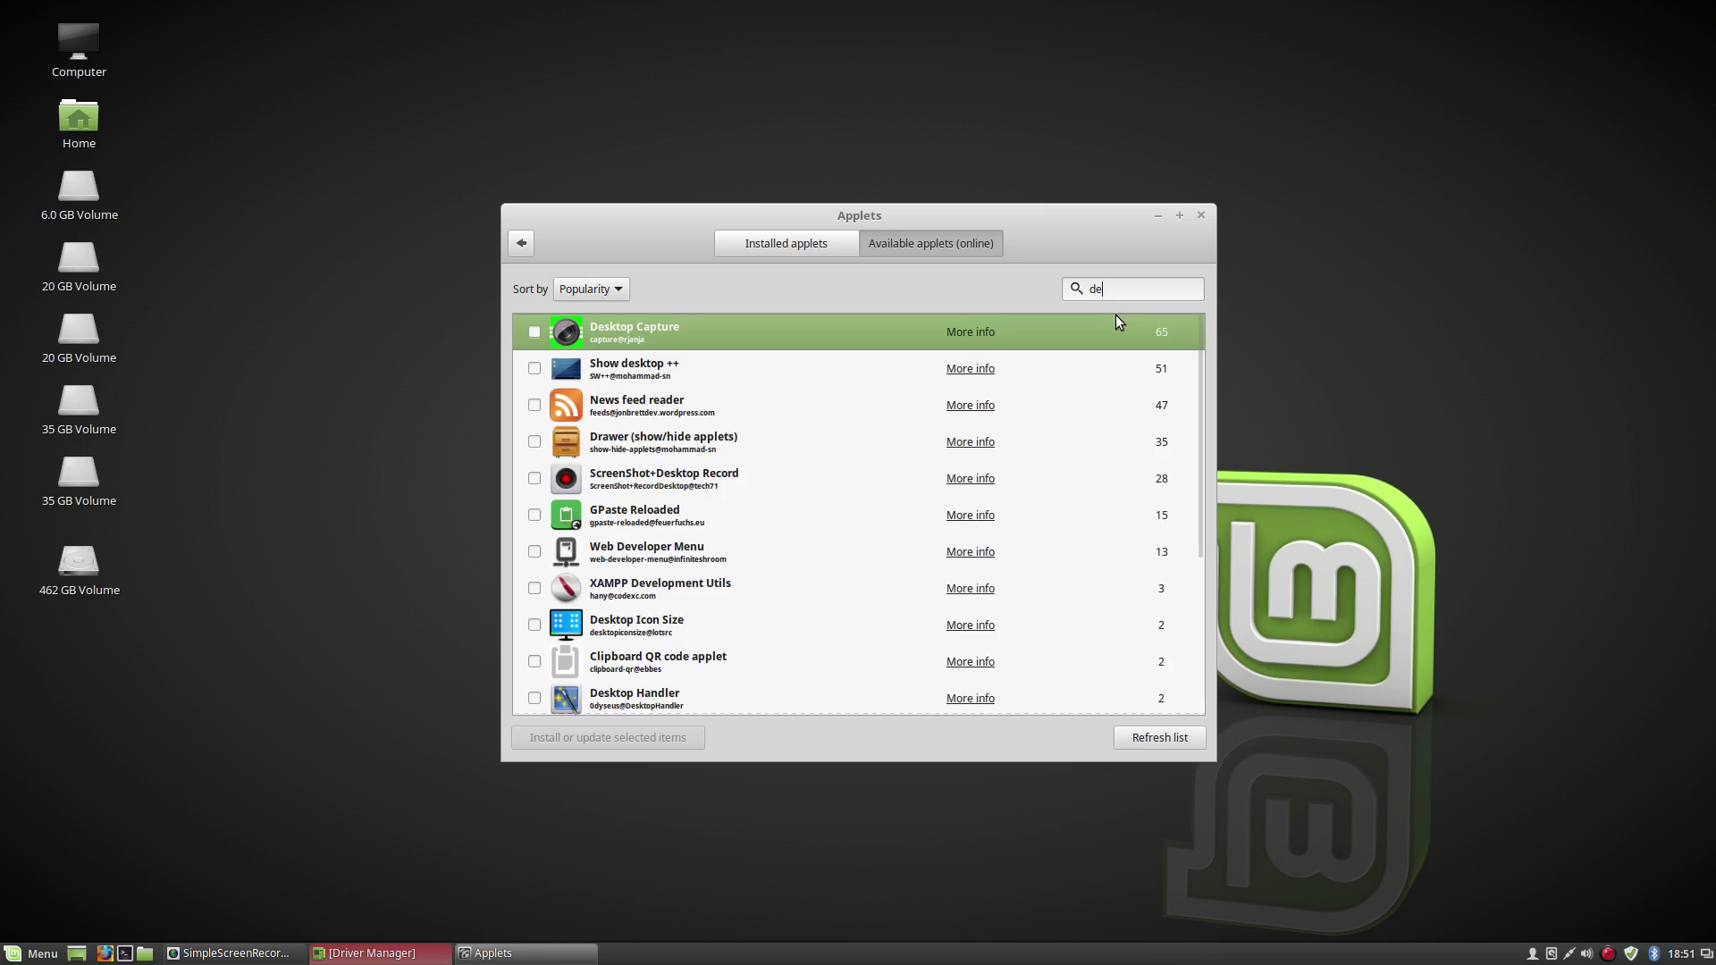
type("r")
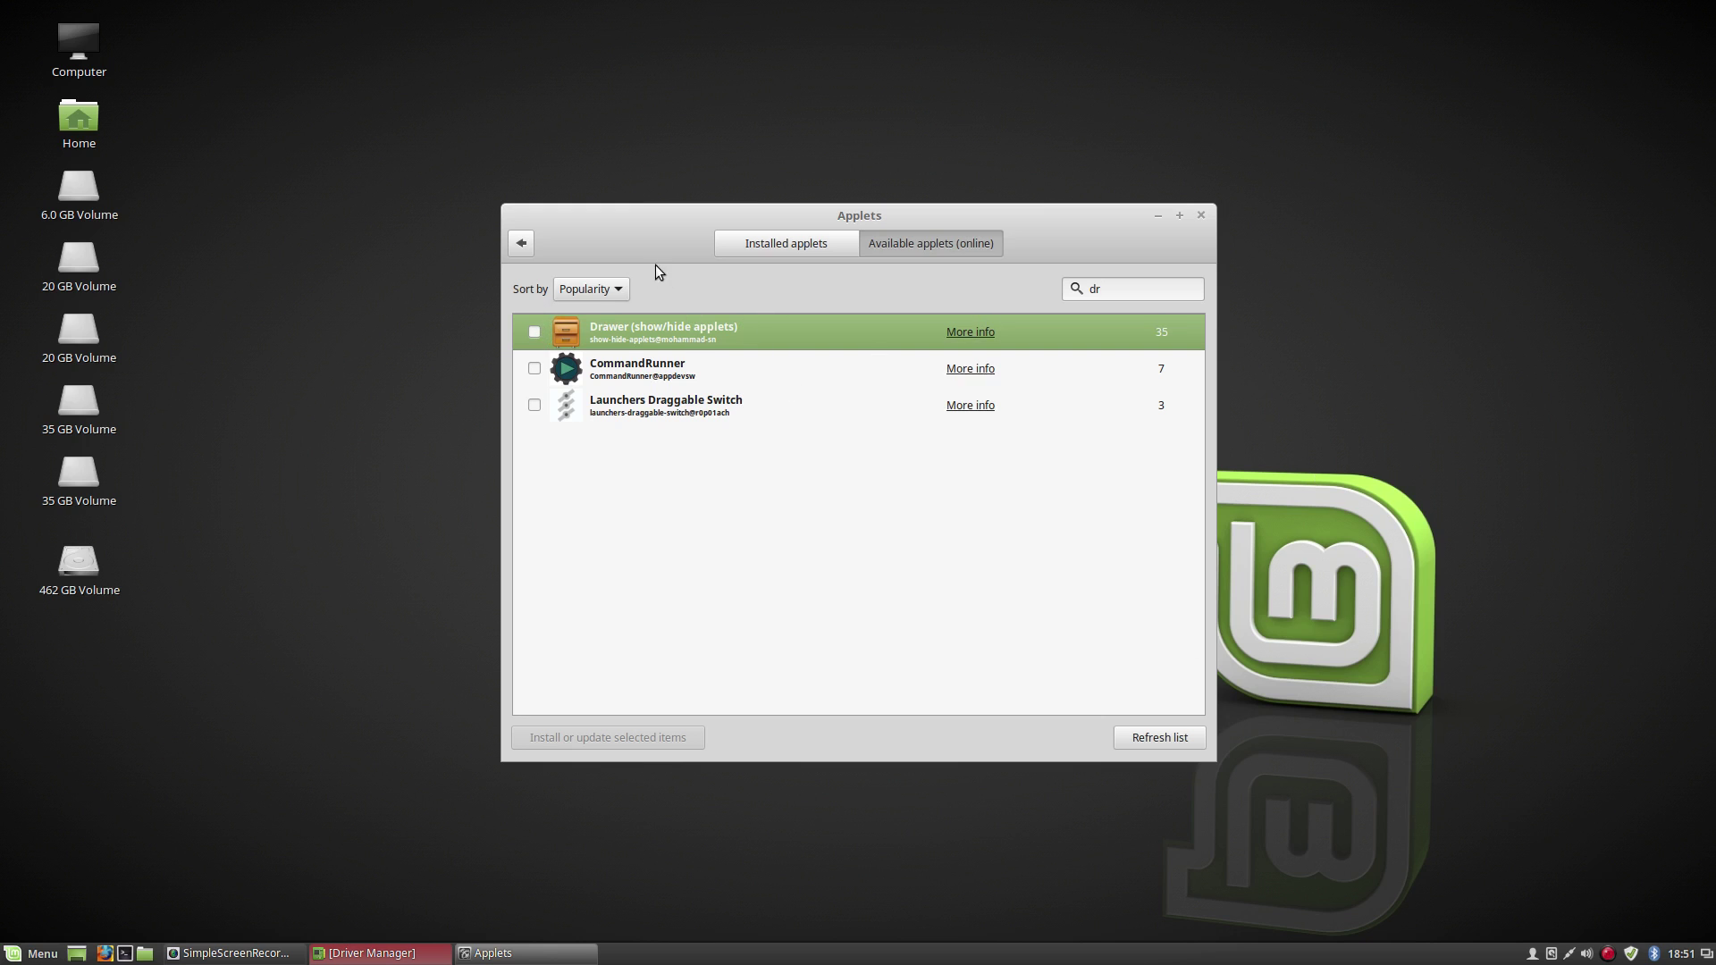
left_click(1200, 216)
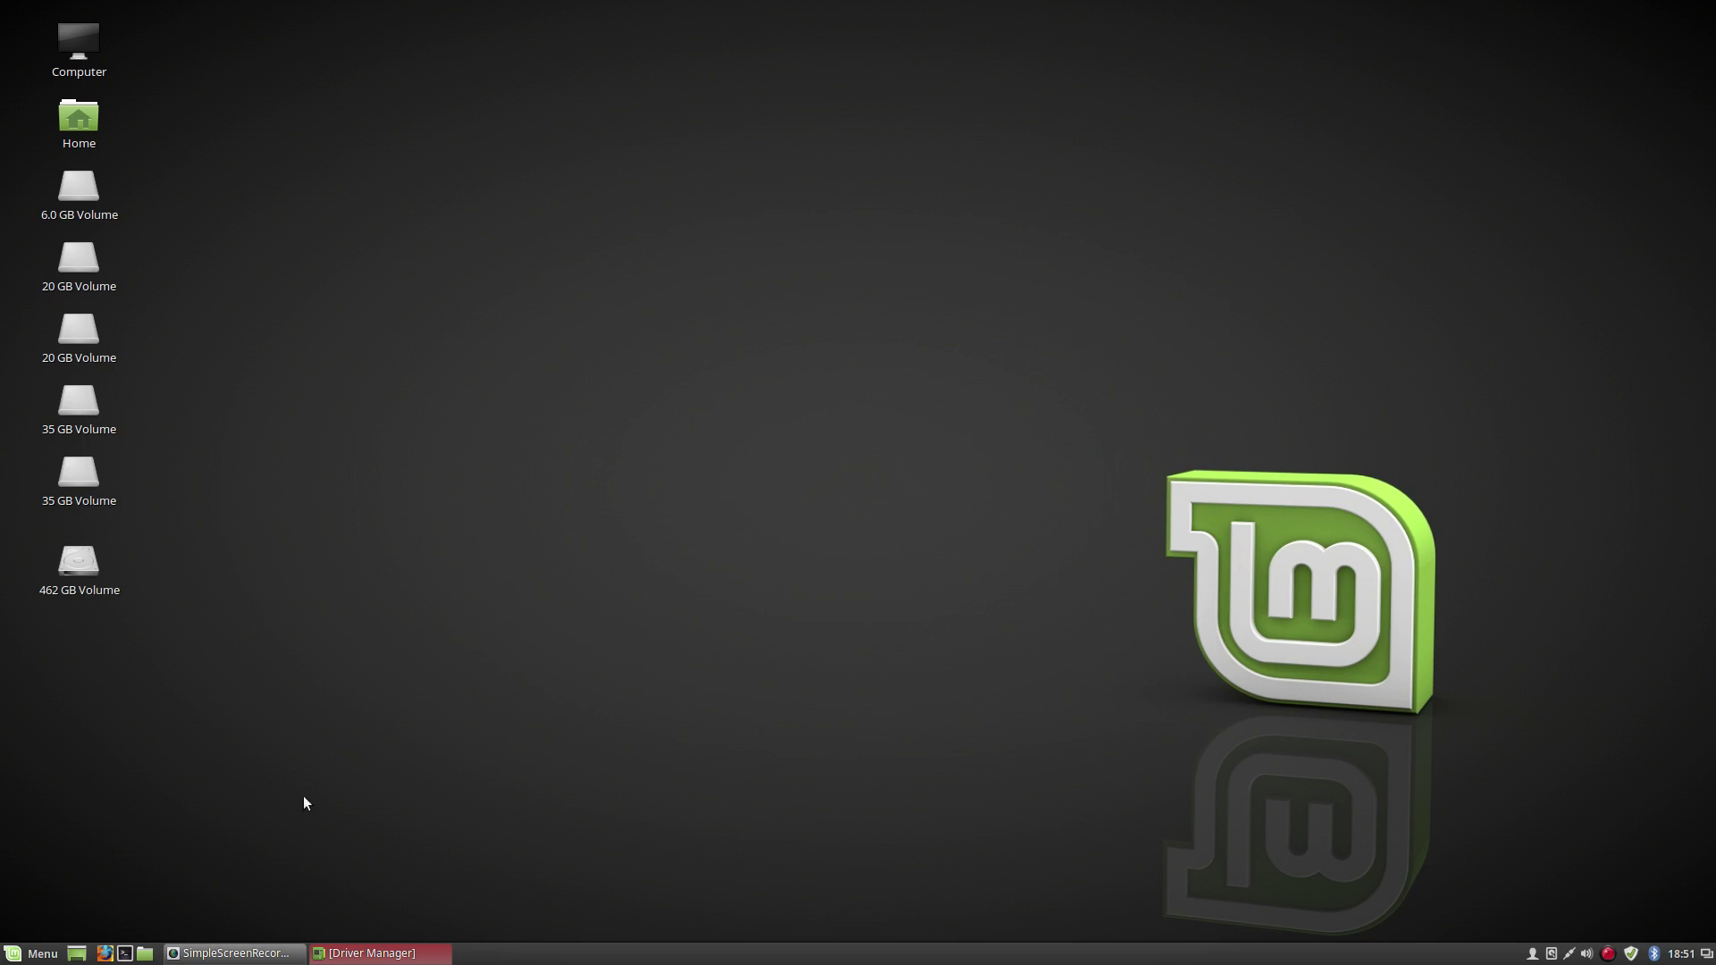
Look through the Administration, Preferences and Office categories of the application menu, and preview the minimized Driver Manager window
left_click(36, 953)
mouse_move(230, 688)
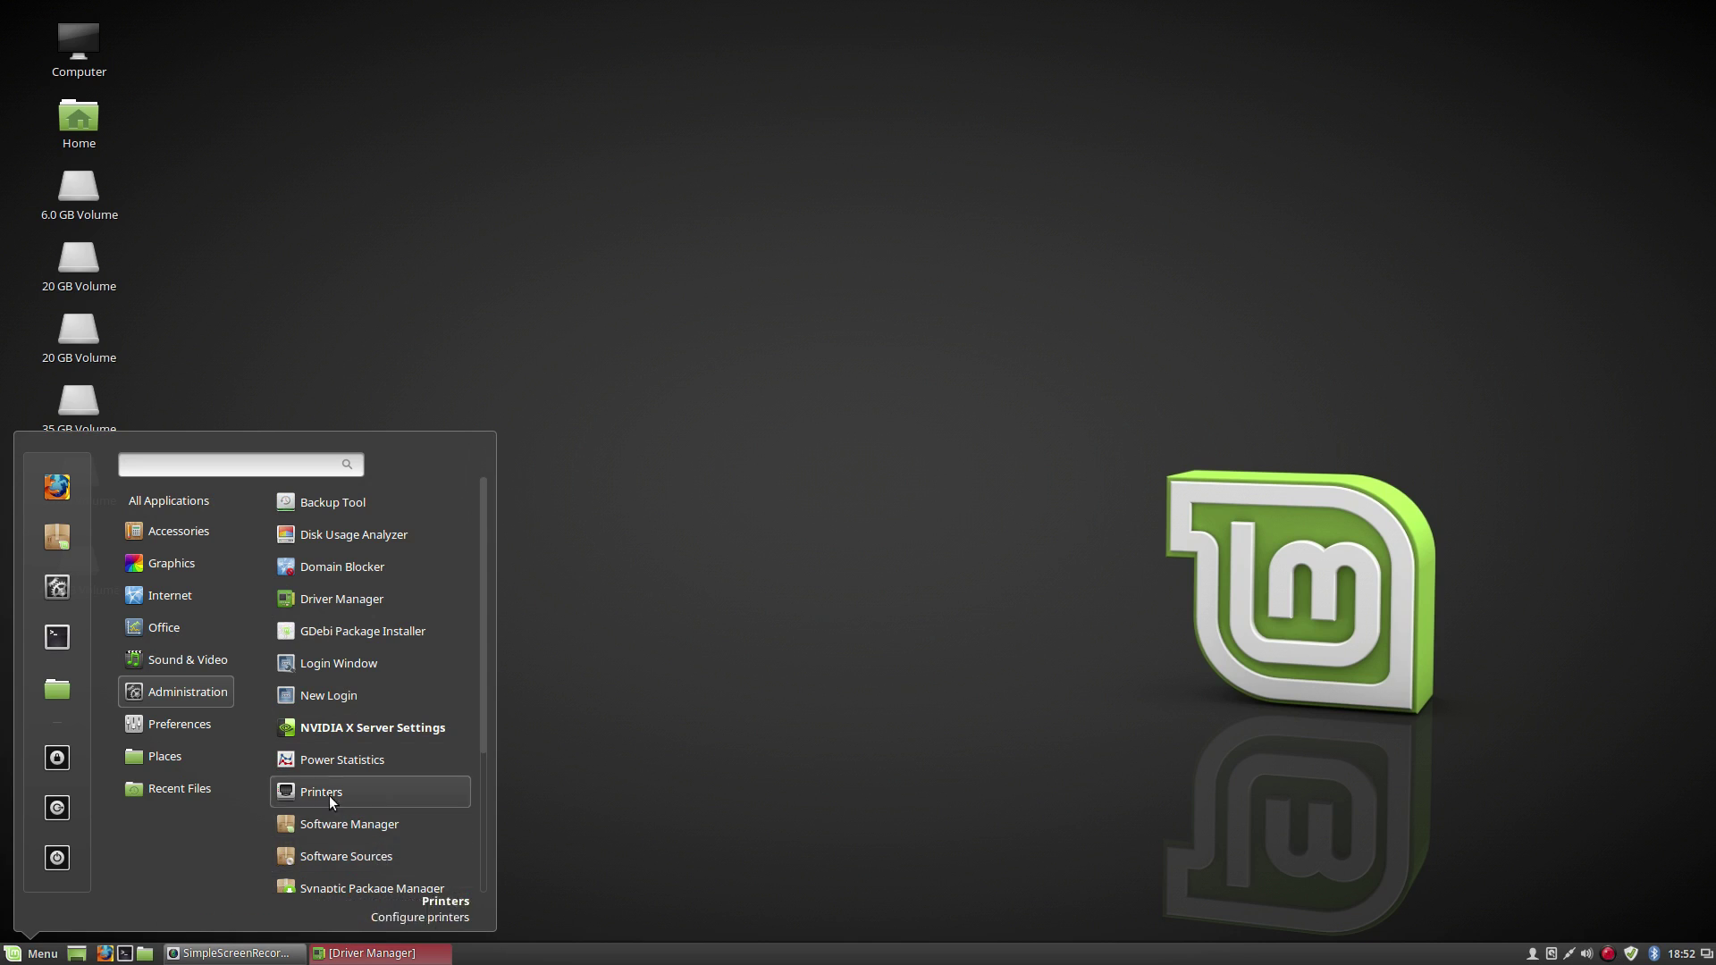
mouse_move(201, 727)
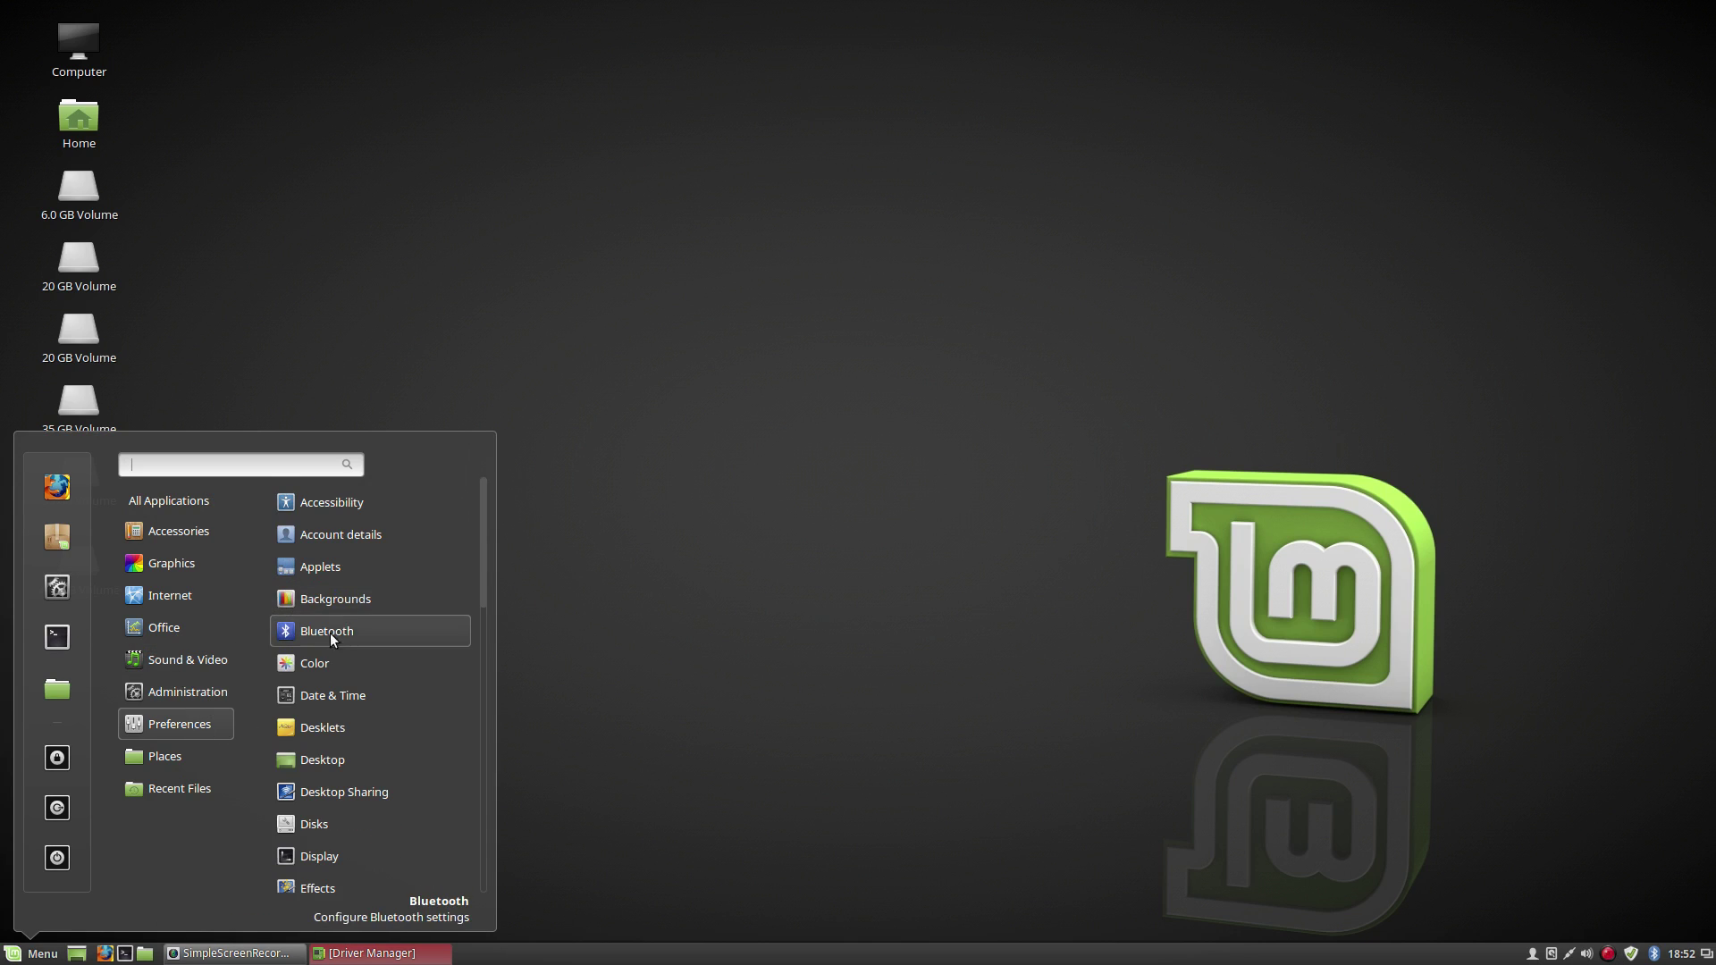
mouse_move(179, 627)
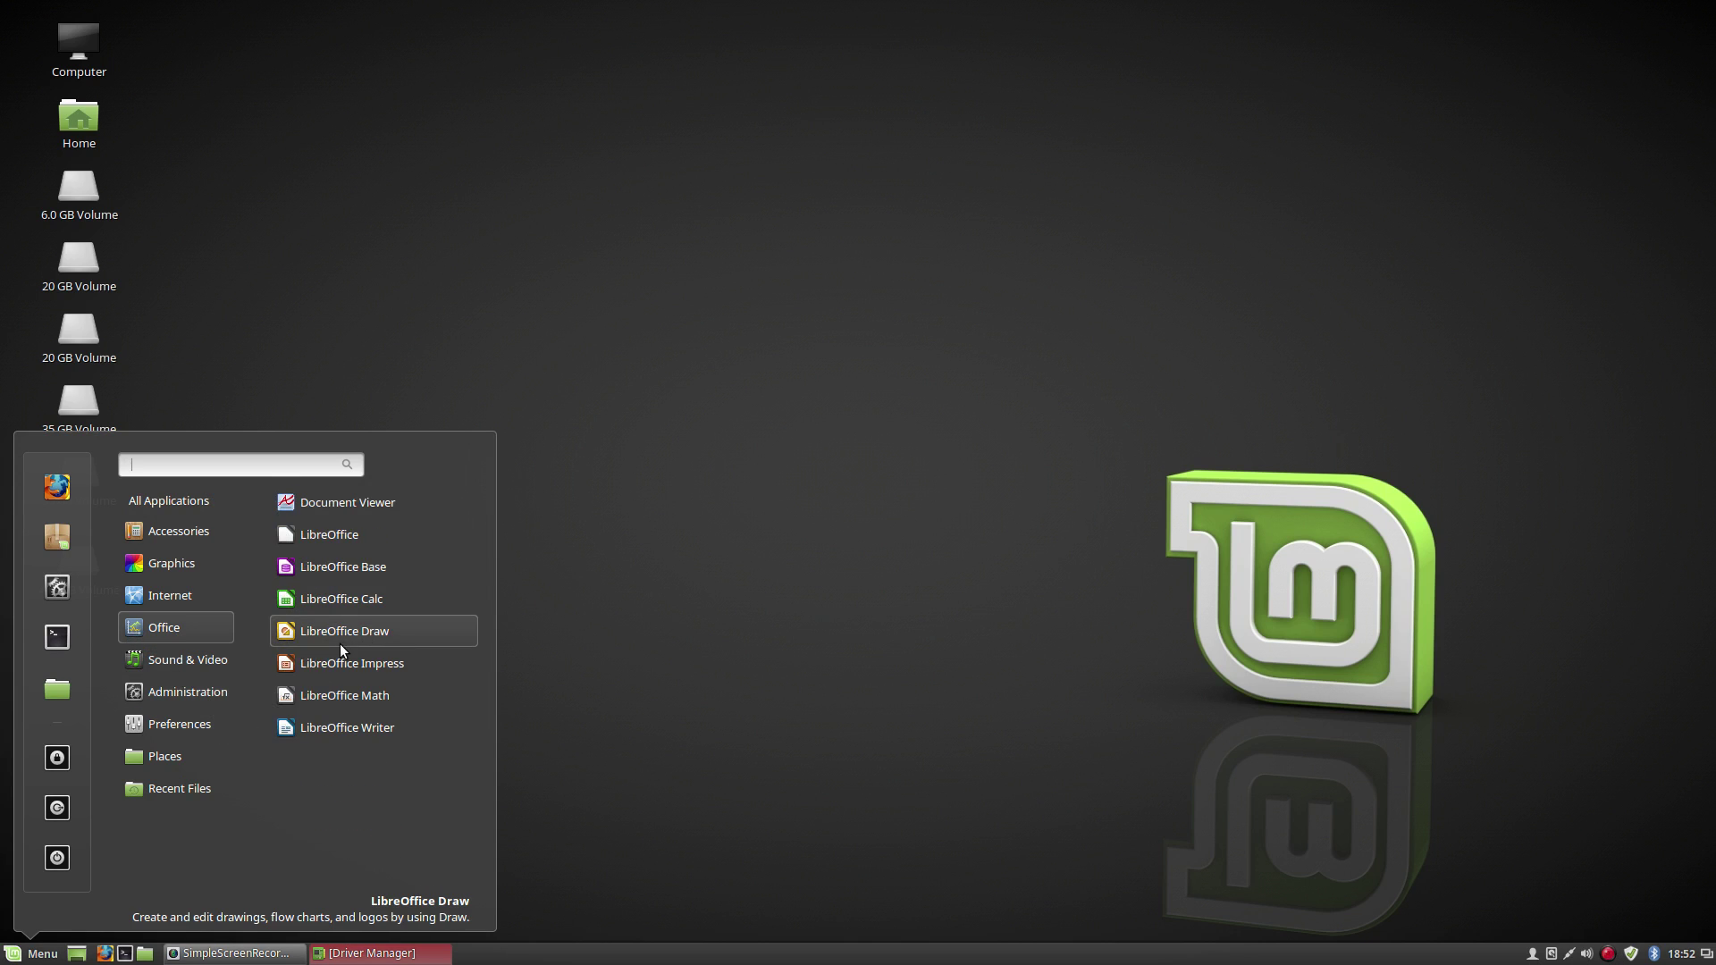
left_click(1074, 599)
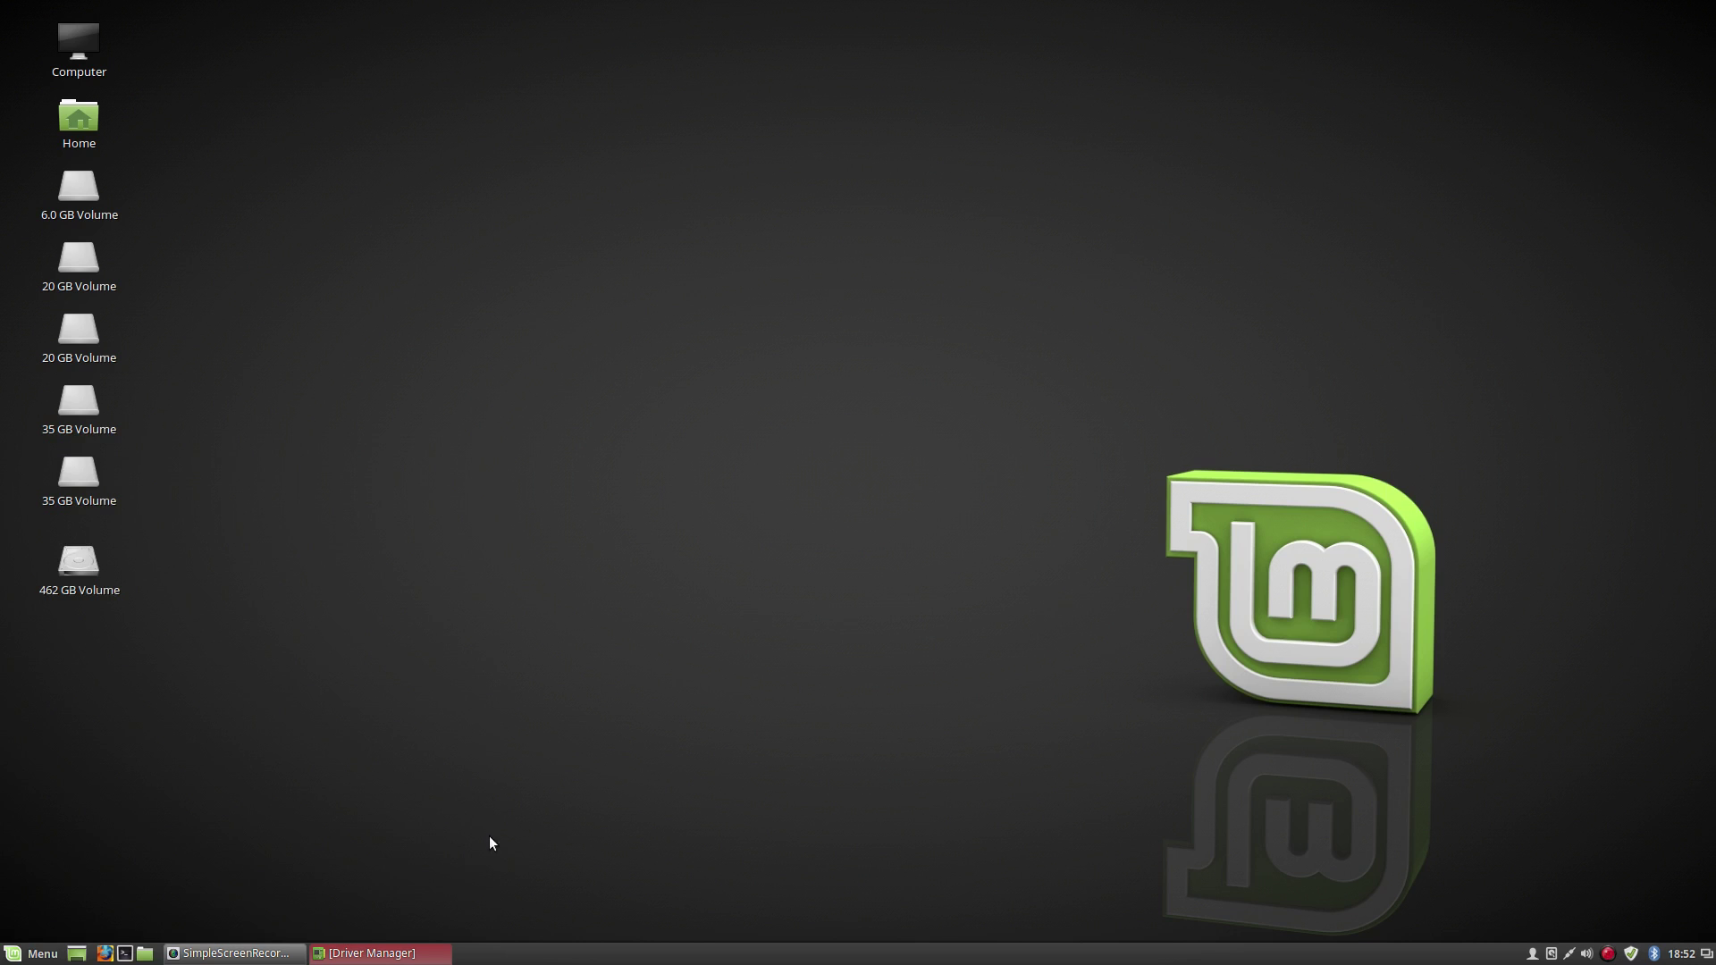
mouse_move(394, 950)
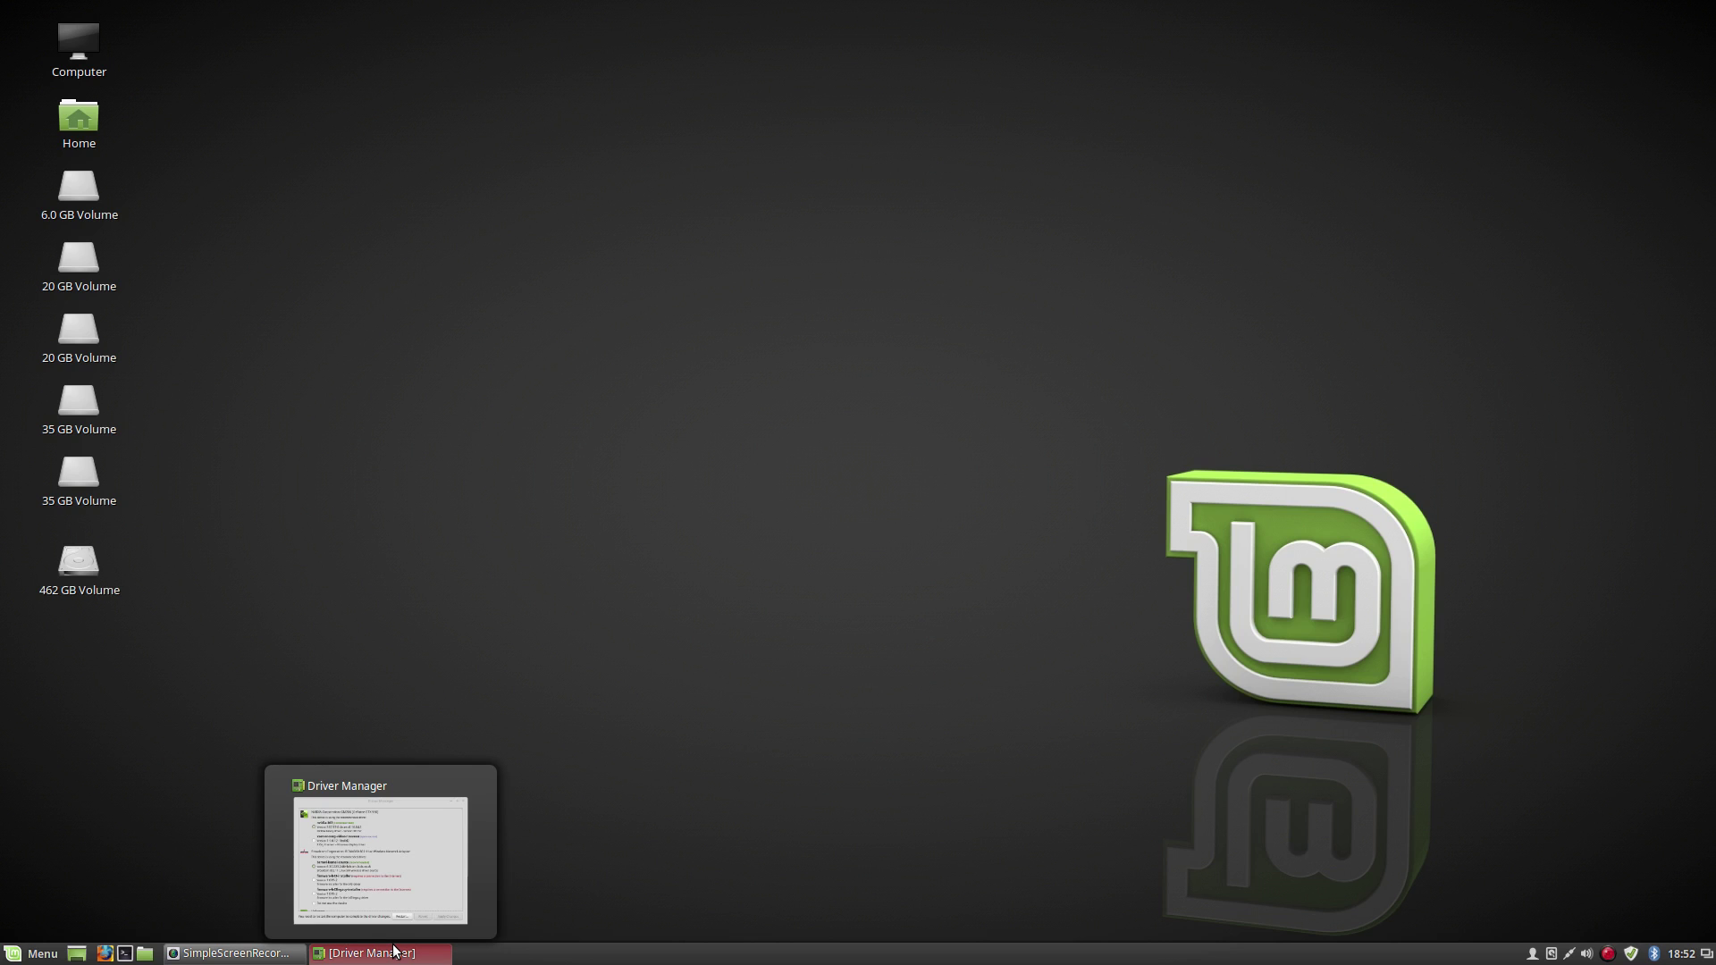